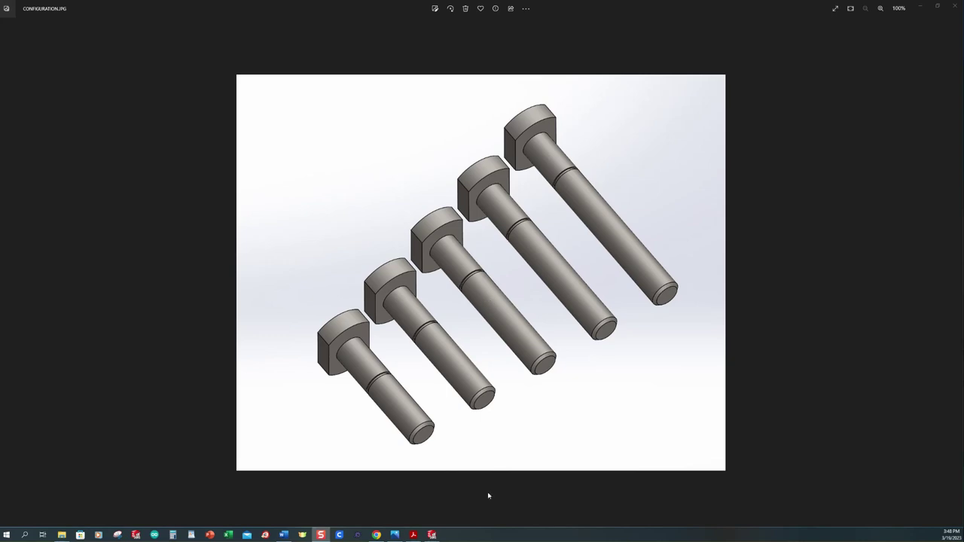
Step: Bring the T-bolt drawing PDF with the 501–605 table of A, B, C, D values to the front
click(412, 535)
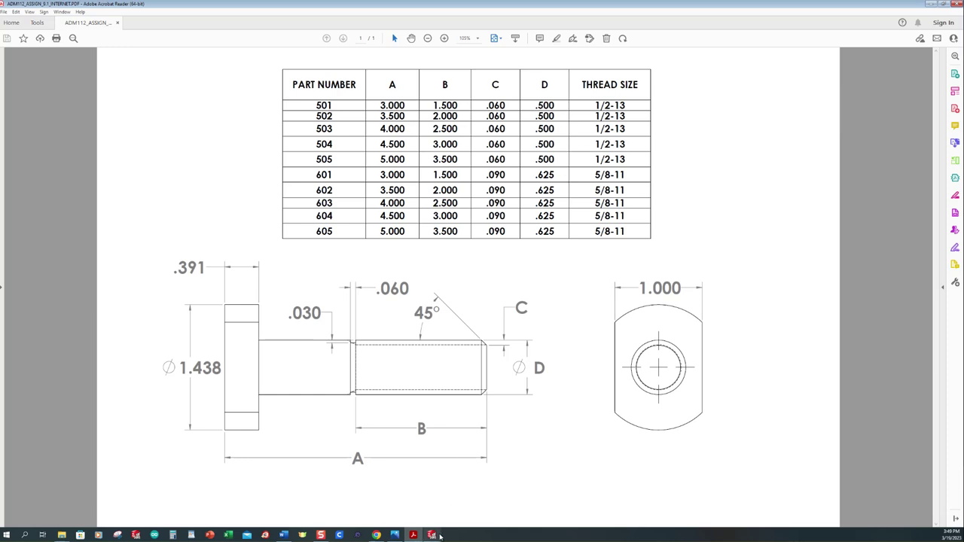
mouse_move(433, 535)
Step: Switch to SOLIDWORKS and create a new part document
click(431, 535)
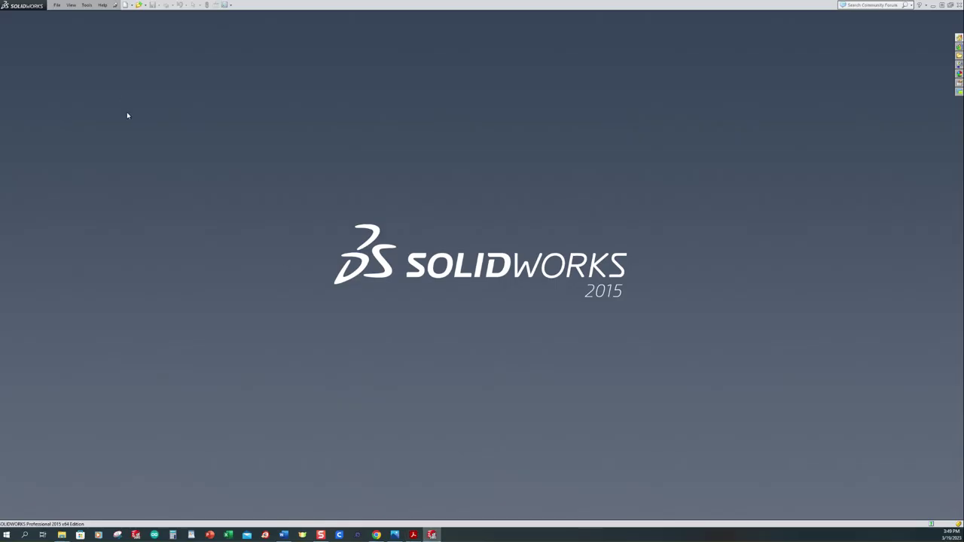
click(125, 5)
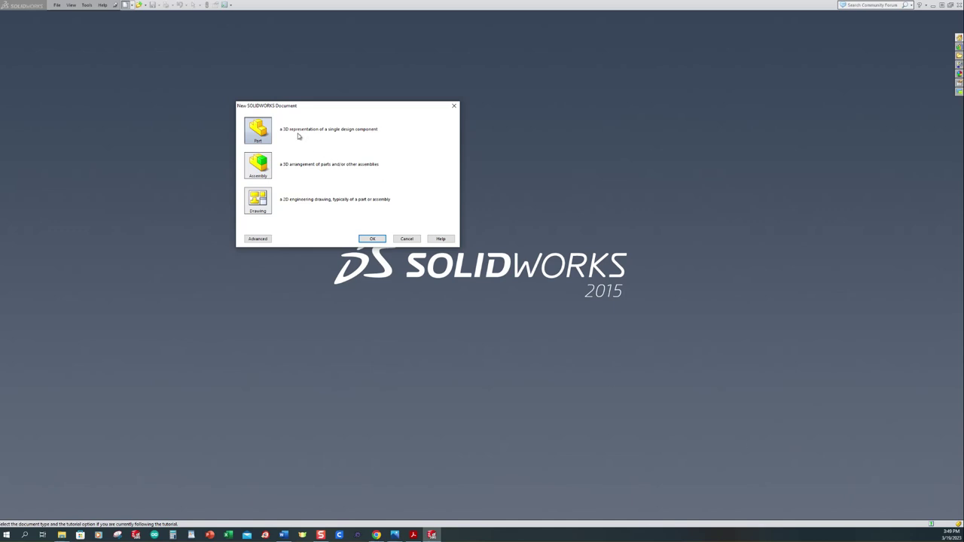
click(371, 239)
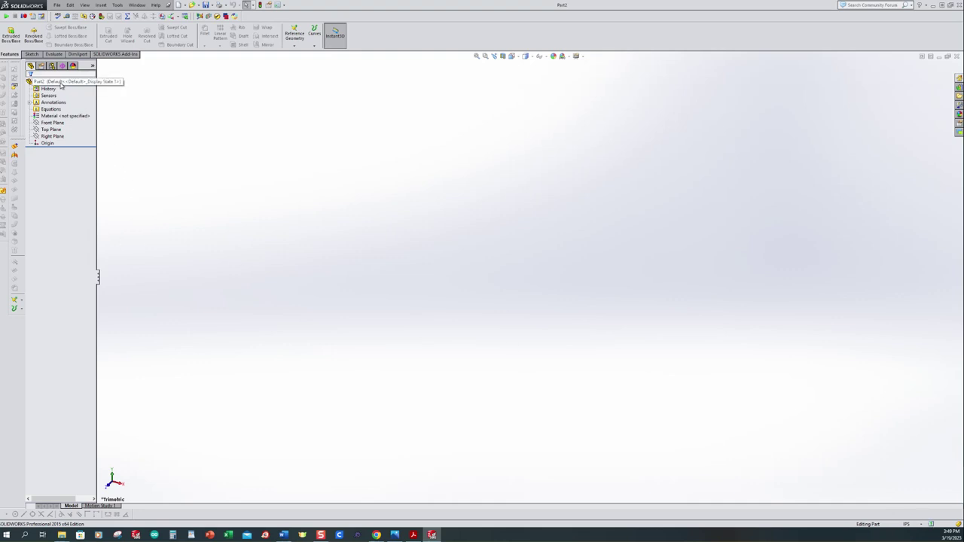
Step: Assign AISI 4340 Steel, annealed as the part's material
click(52, 116)
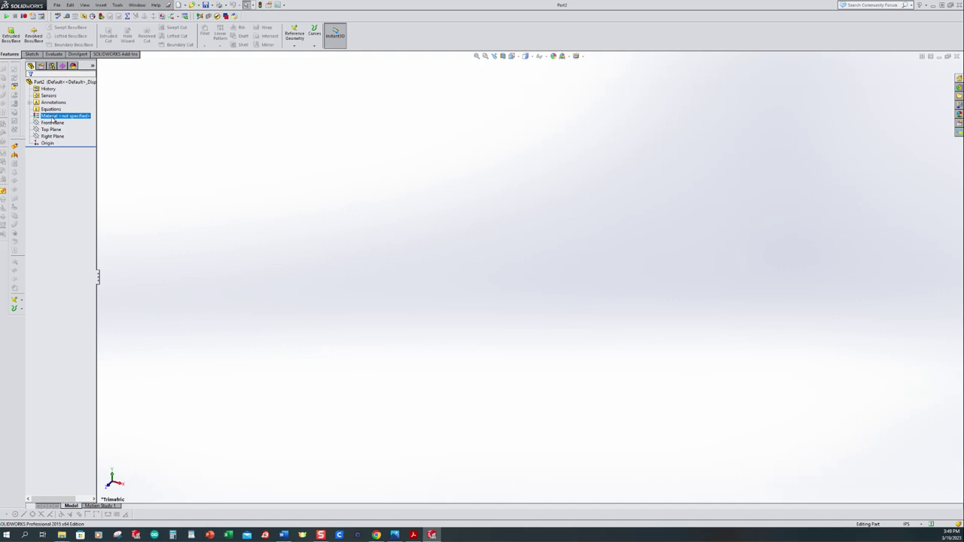
right_click(53, 119)
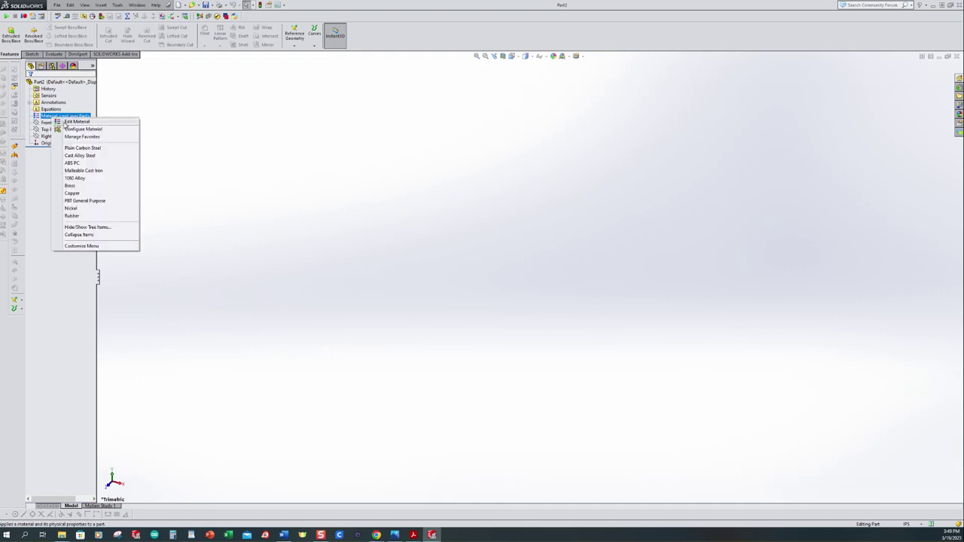
key(Escape)
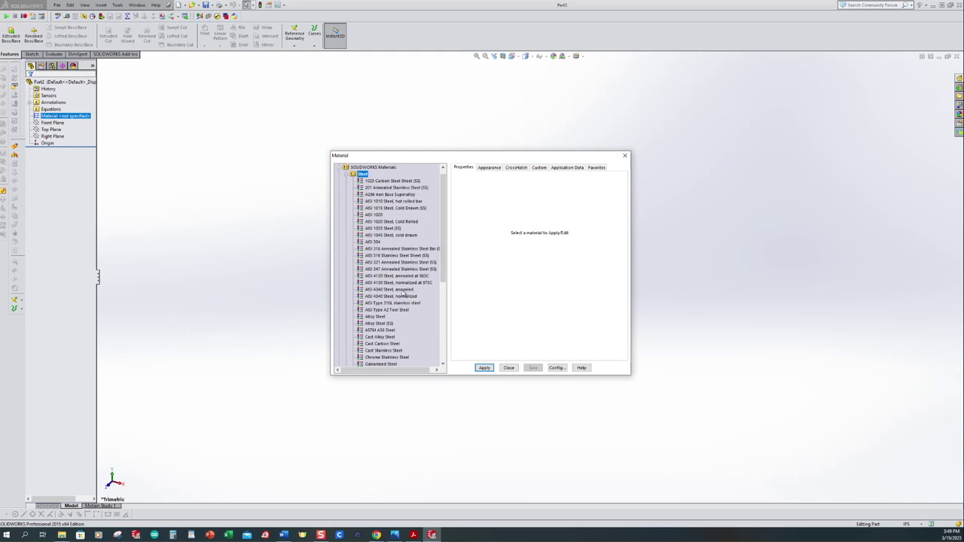
click(403, 290)
click(484, 367)
click(508, 368)
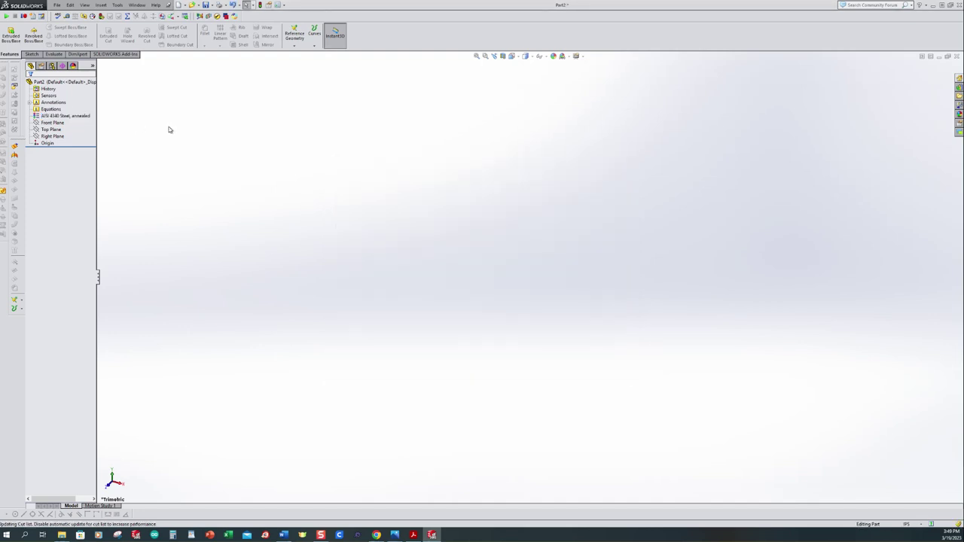
Step: Rename the Default configuration to 501 in the ConfigurationManager
click(52, 67)
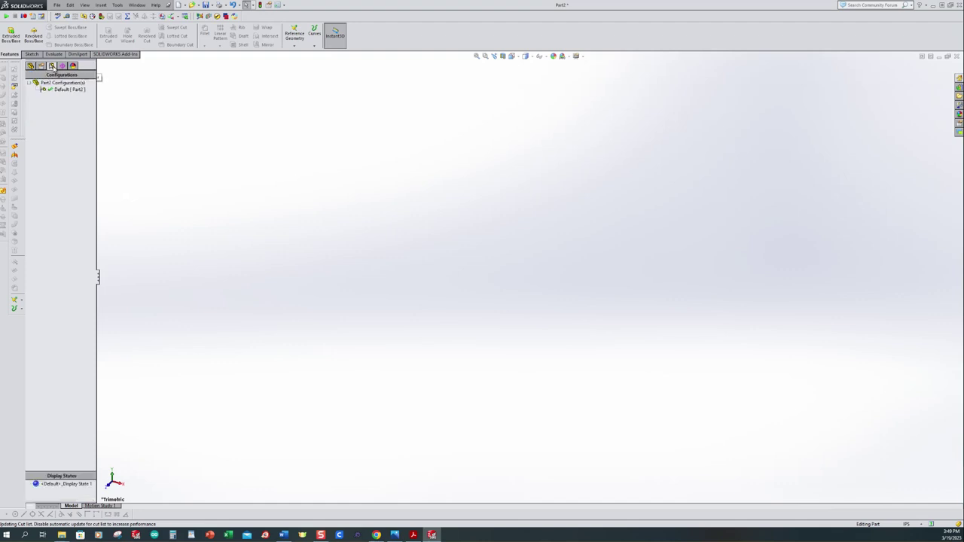
click(64, 91)
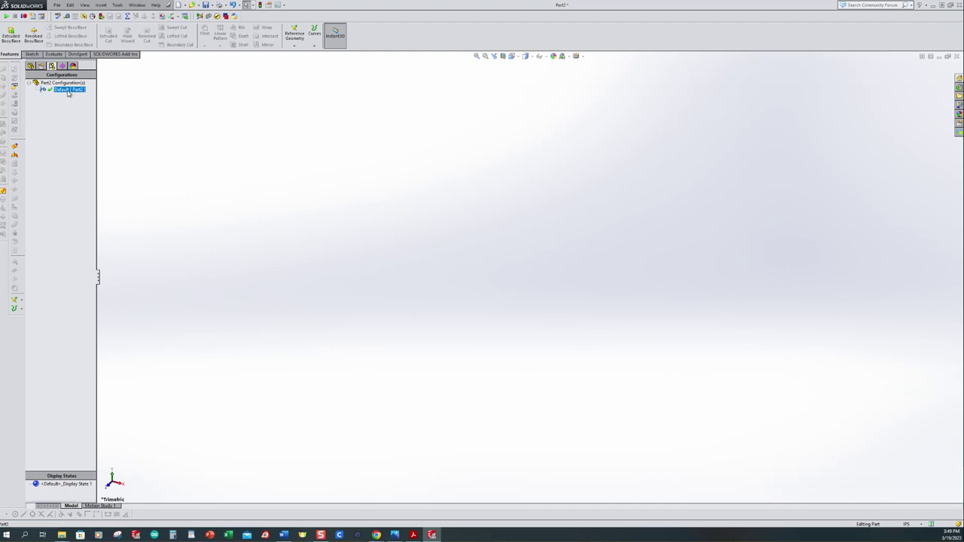
click(67, 90)
text(501)
key(Return)
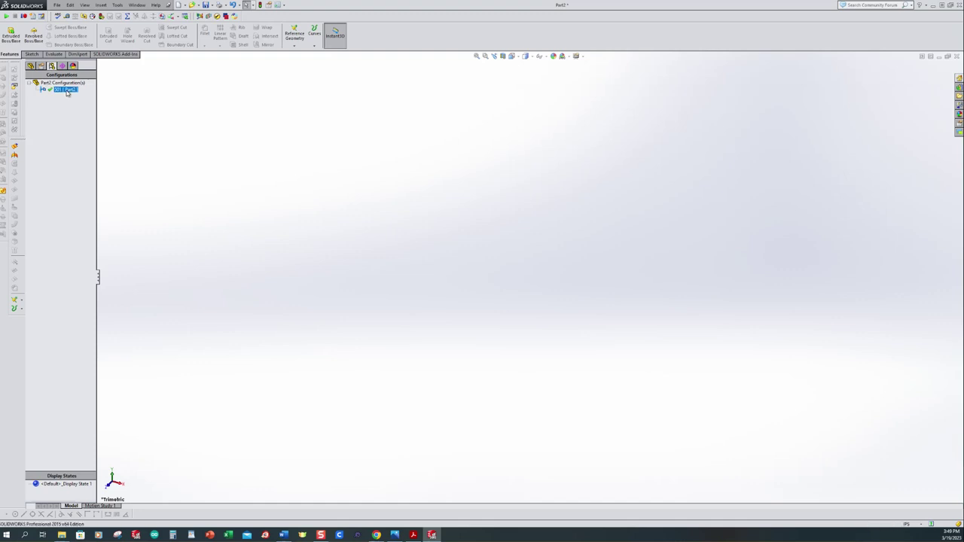
Step: Add a new configuration named 502
ctrl+click(66, 82)
right_click(54, 85)
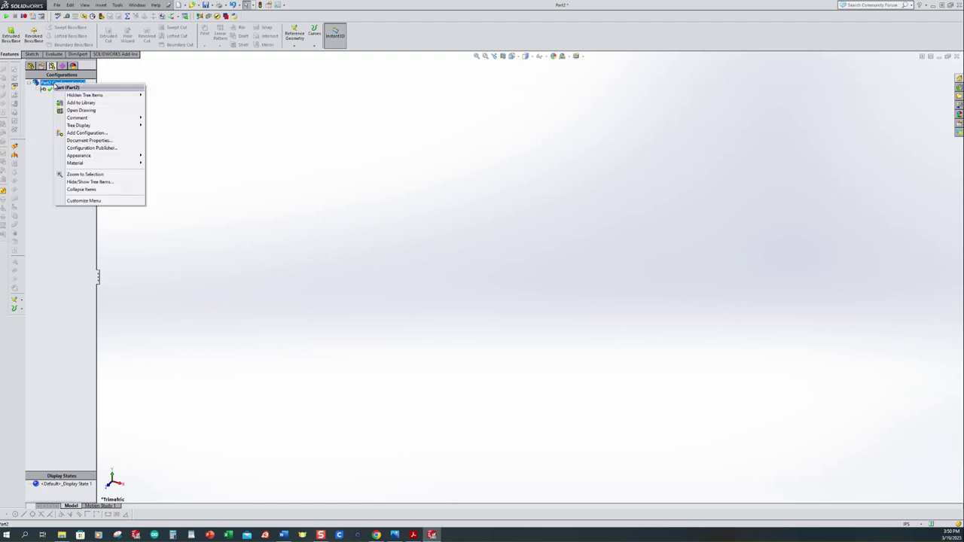
click(87, 133)
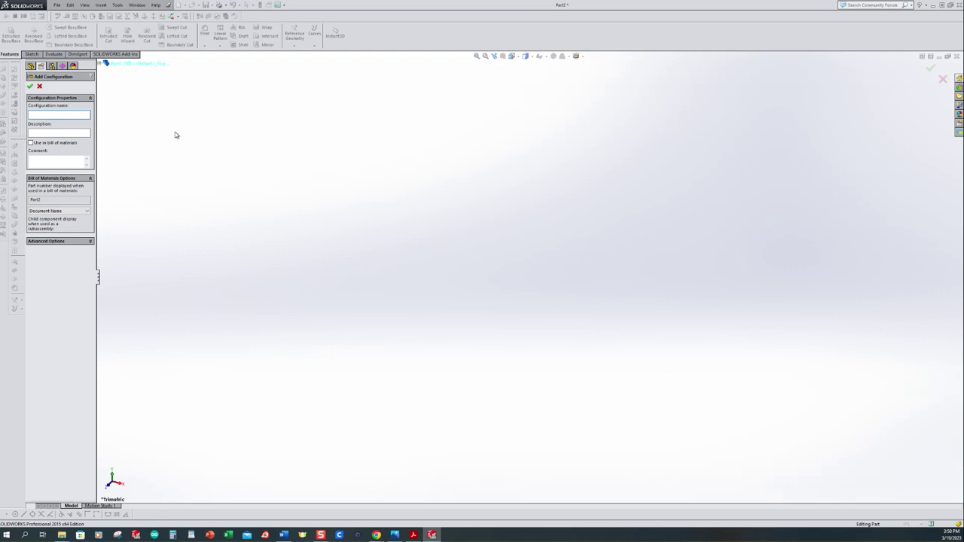
text(502)
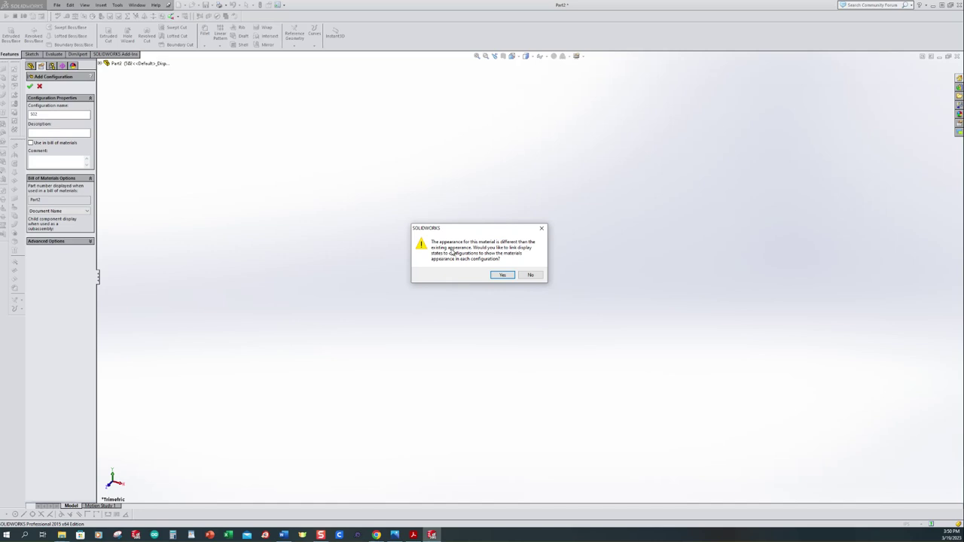
Step: Link display states to configurations, then add configurations 503, 504 and 505
click(505, 275)
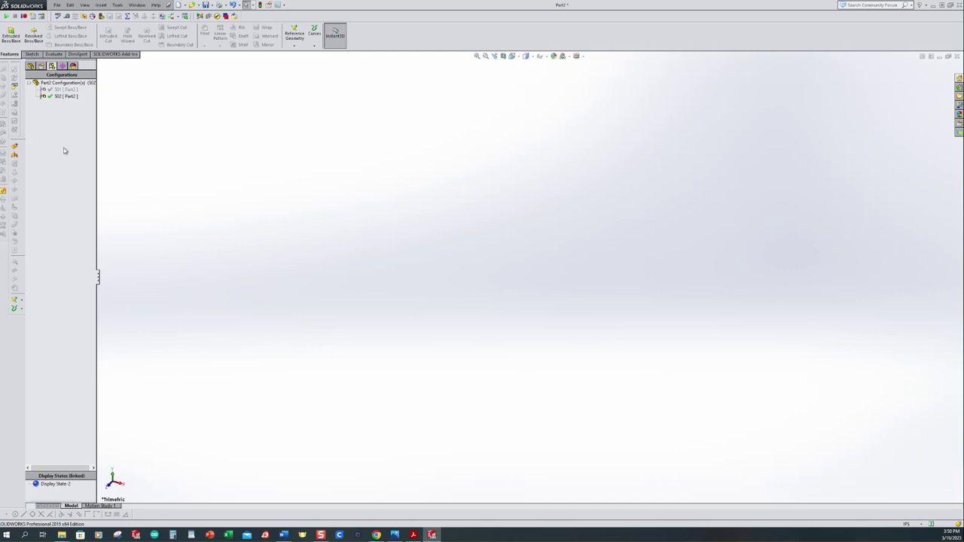
click(66, 96)
right_click(63, 84)
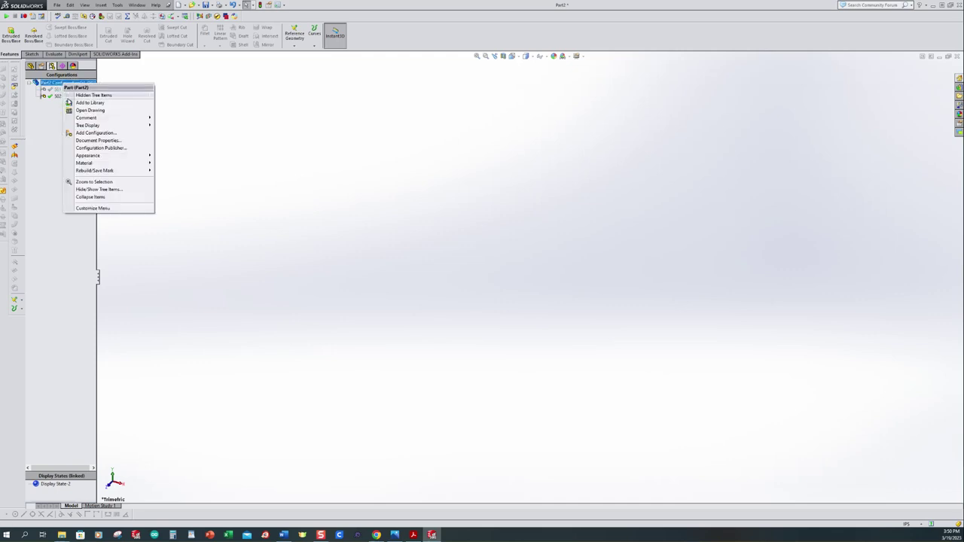
click(85, 137)
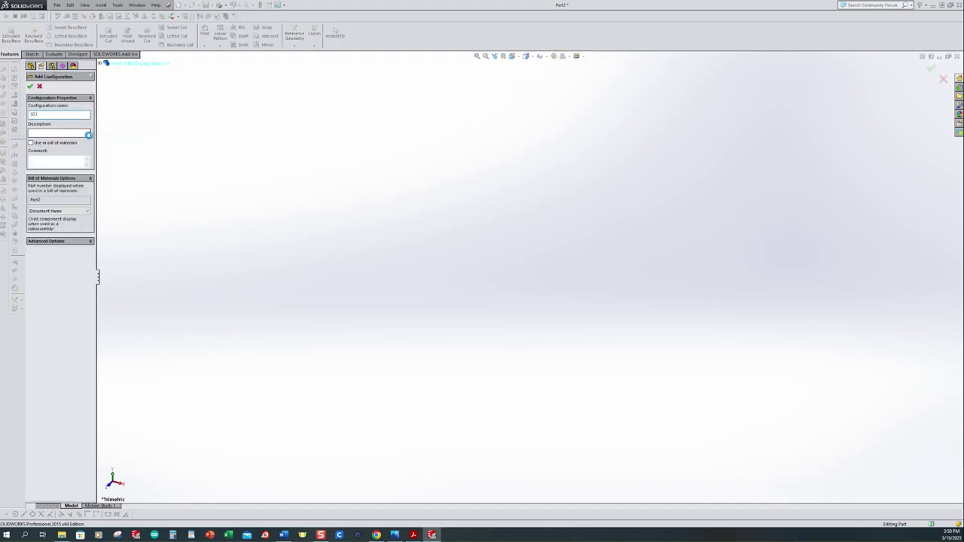
click(29, 86)
right_click(68, 84)
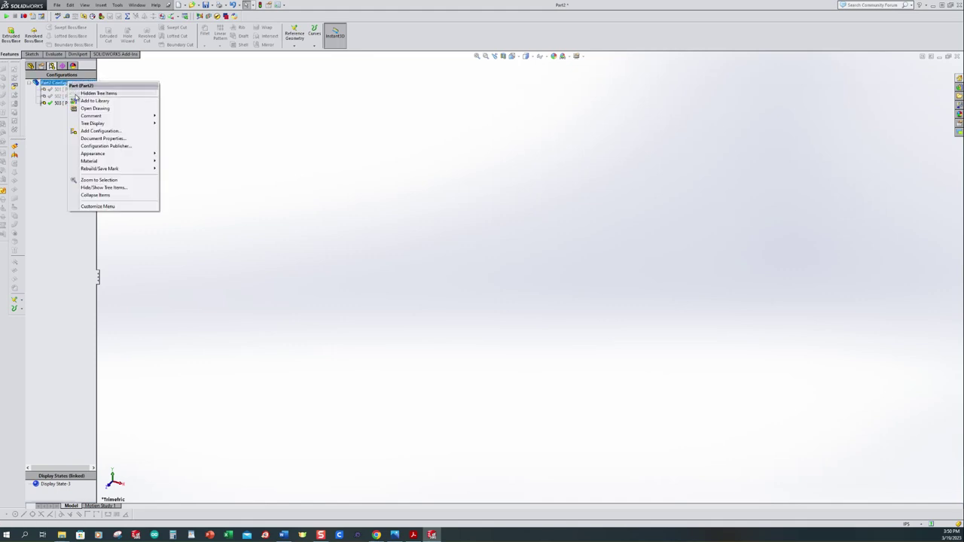
click(92, 133)
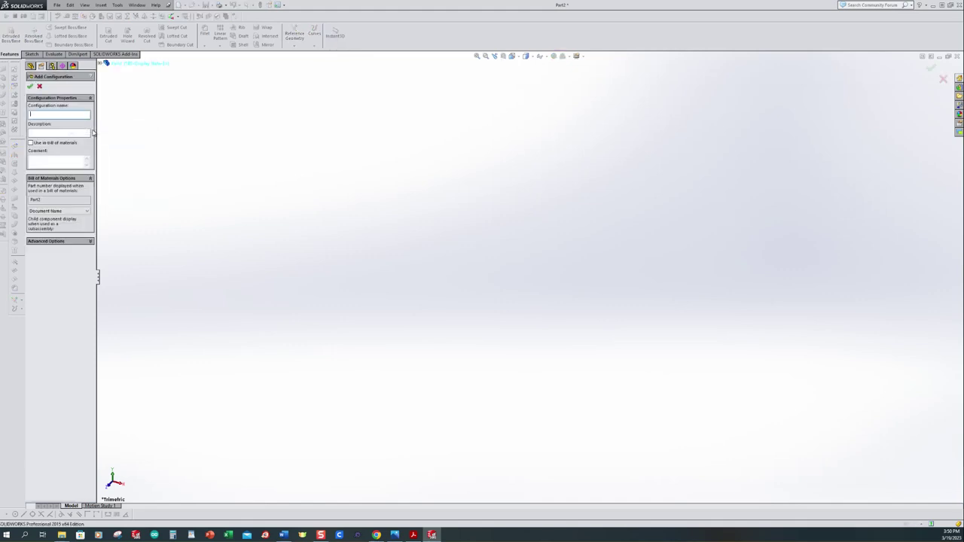
text(S04)
click(30, 85)
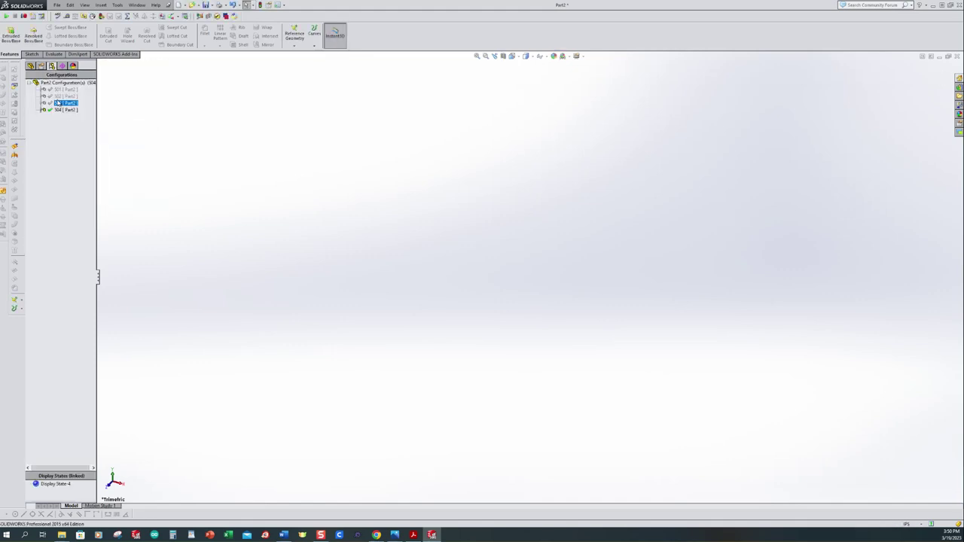
right_click(57, 83)
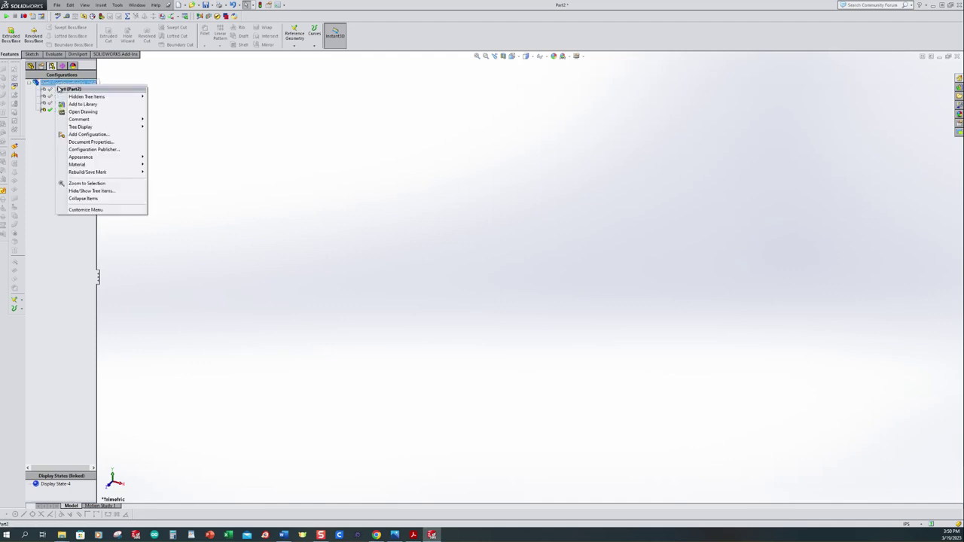
click(76, 134)
text(S05)
key(Return)
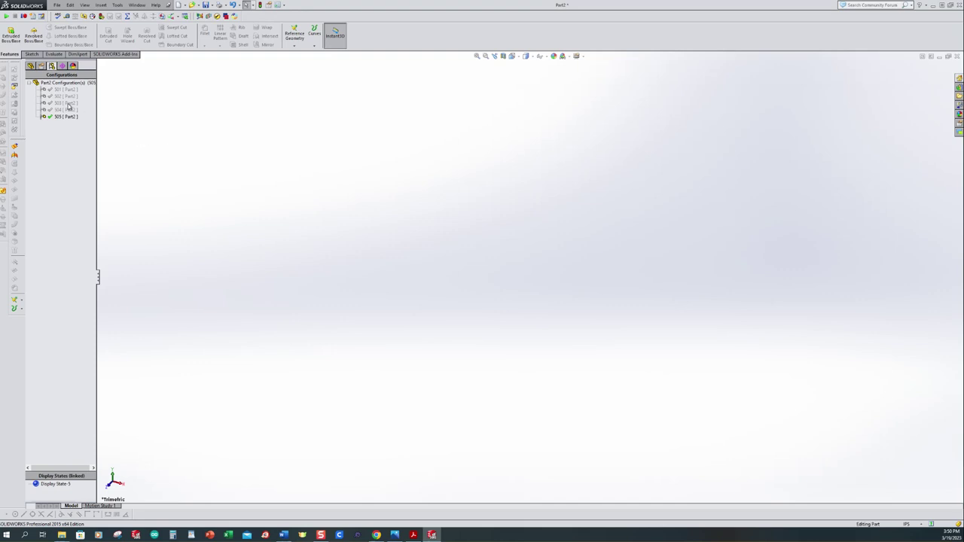
Step: Add configurations 601, 602 and 603
right_click(52, 84)
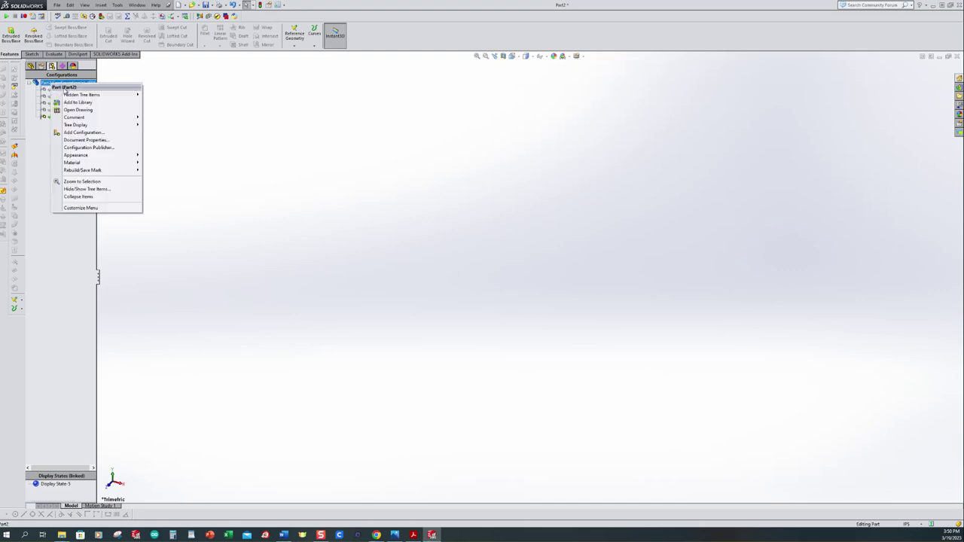
click(75, 132)
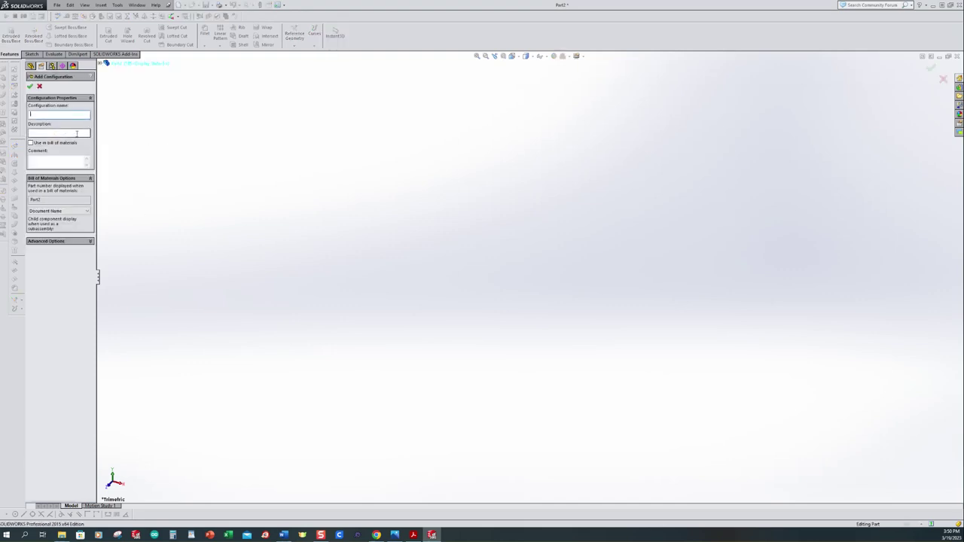
text(401)
key(Return)
click(66, 90)
right_click(66, 83)
click(84, 134)
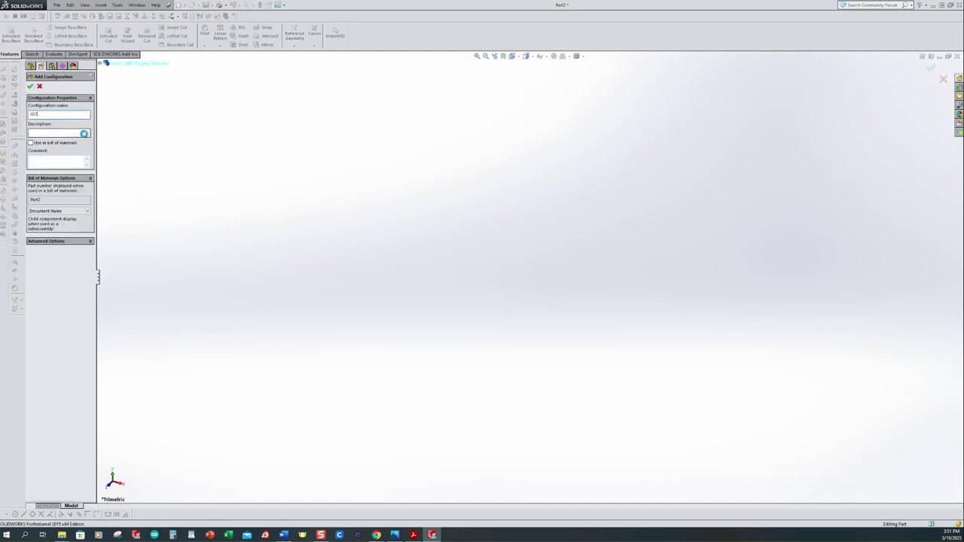
right_click(67, 84)
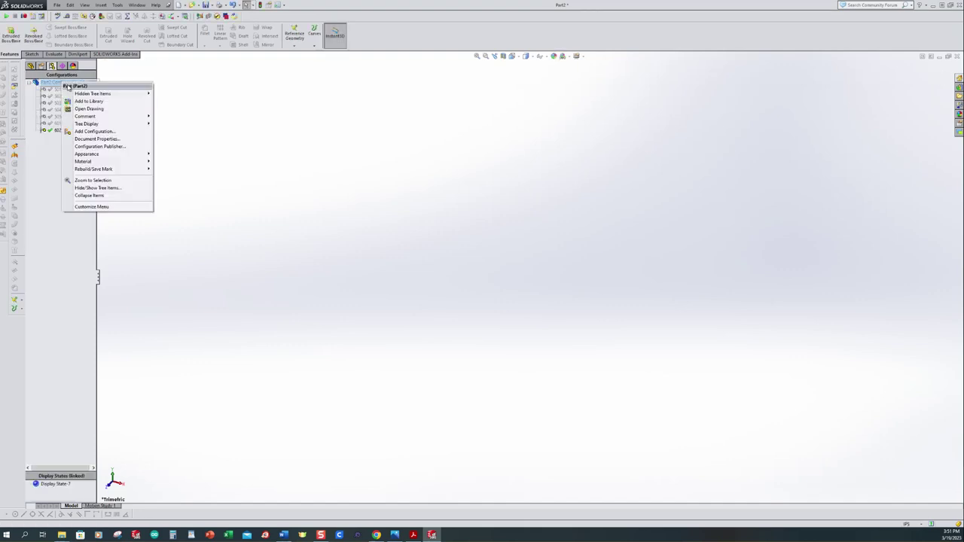
click(80, 131)
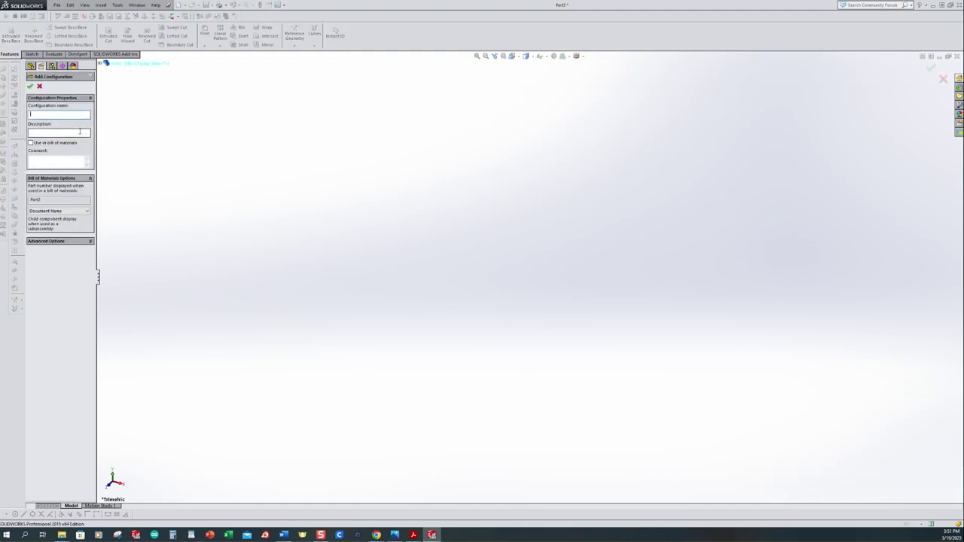
text(603)
key(Return)
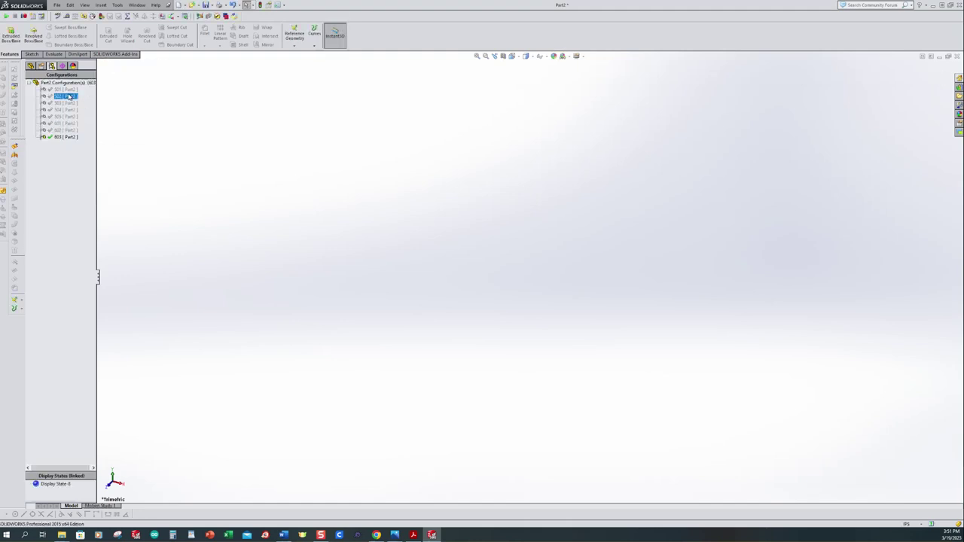
Step: Add the final configurations 604 and 605
right_click(67, 86)
click(100, 136)
text(604)
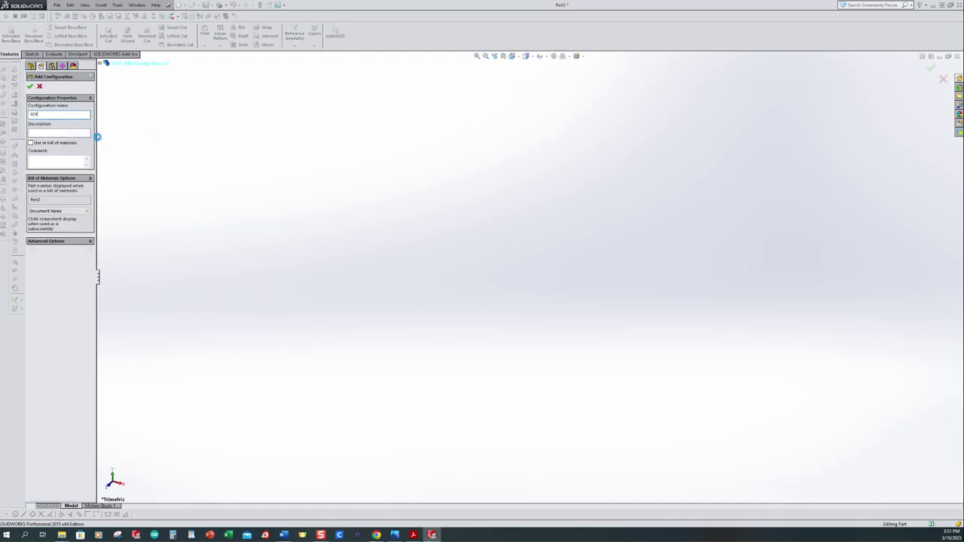
key(Return)
right_click(68, 82)
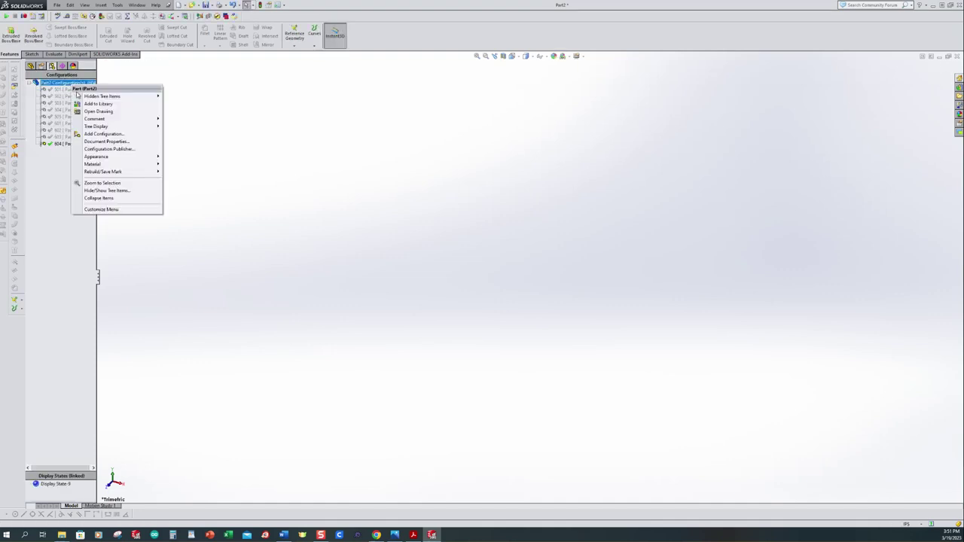
click(88, 134)
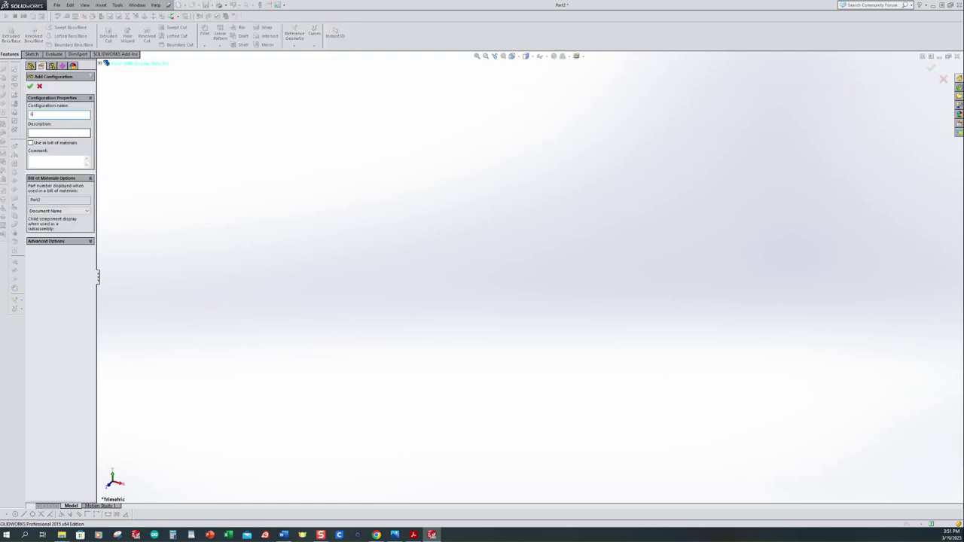
click(32, 87)
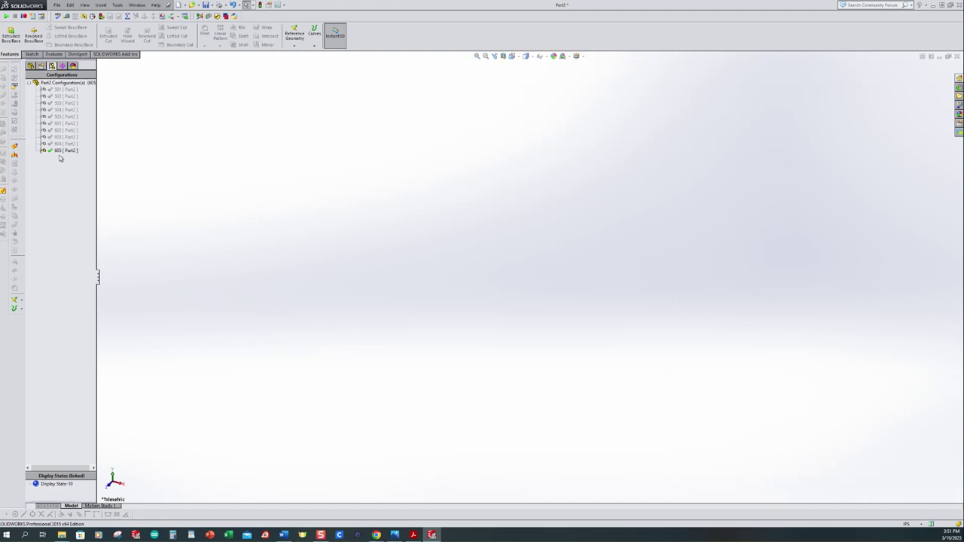
Step: Activate configuration 501 by double-clicking it, then return to the FeatureManager design tree
click(48, 153)
click(58, 89)
double_click(45, 90)
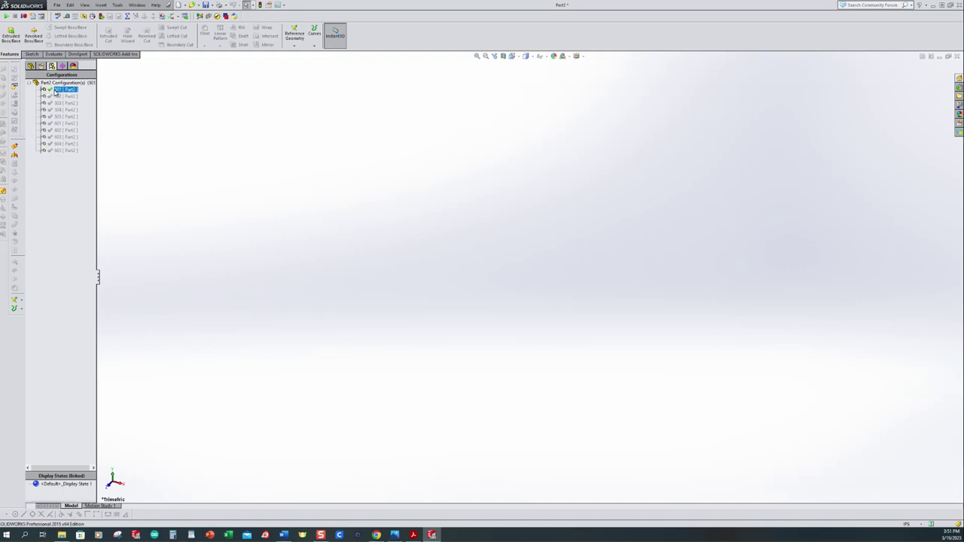
key(Down)
key(Down)
key(Down)
key(Down)
key(Down)
key(Down)
key(Down)
key(Down)
key(Down)
key(Up)
key(Up)
key(Up)
key(Up)
key(Up)
key(Up)
key(Up)
key(Up)
key(Up)
key(Escape)
click(30, 66)
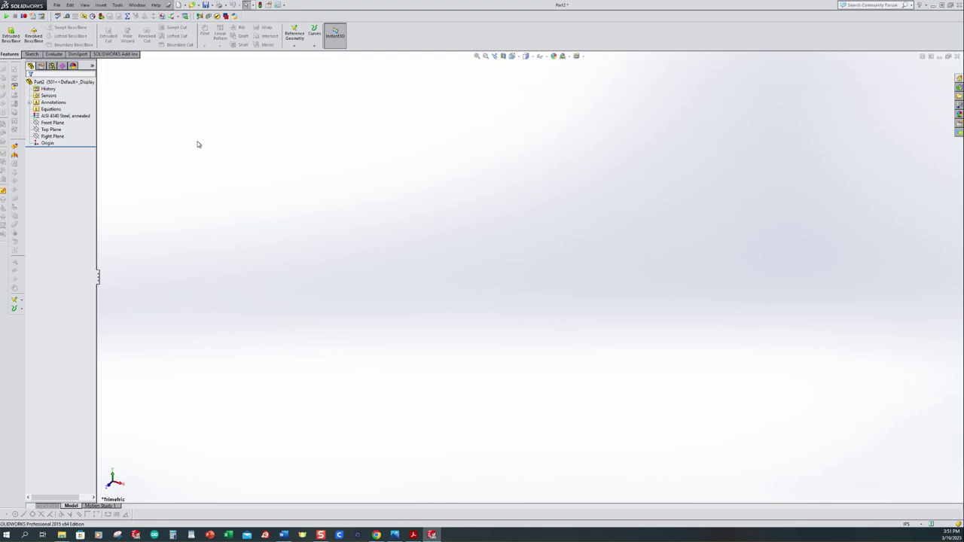
Step: Start a revolve on the Front Plane and sketch the bottom, head and shank profile lines
click(33, 34)
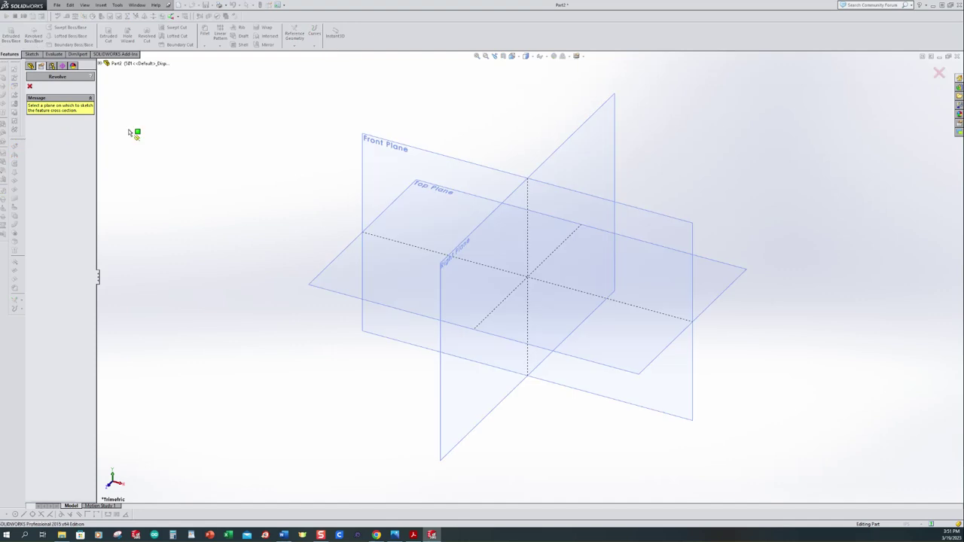
click(381, 145)
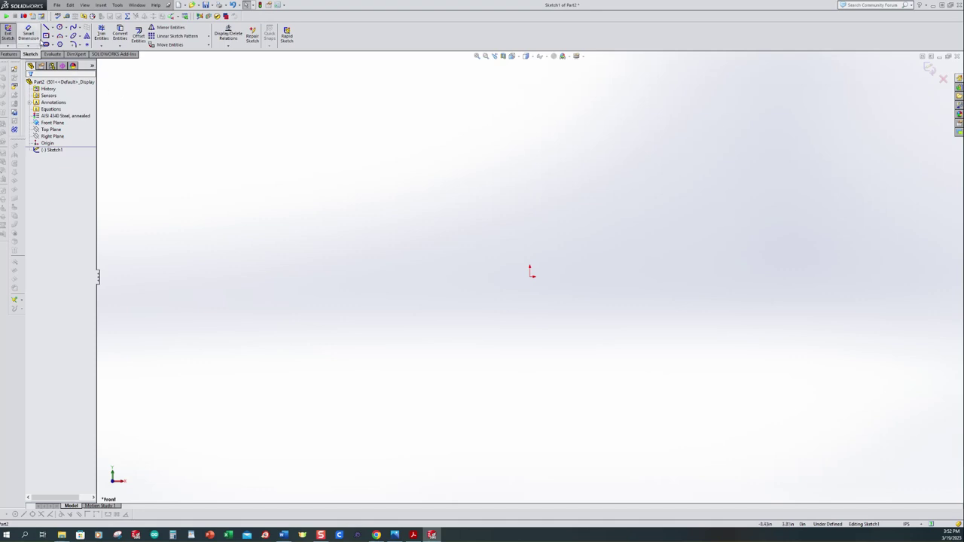
click(46, 27)
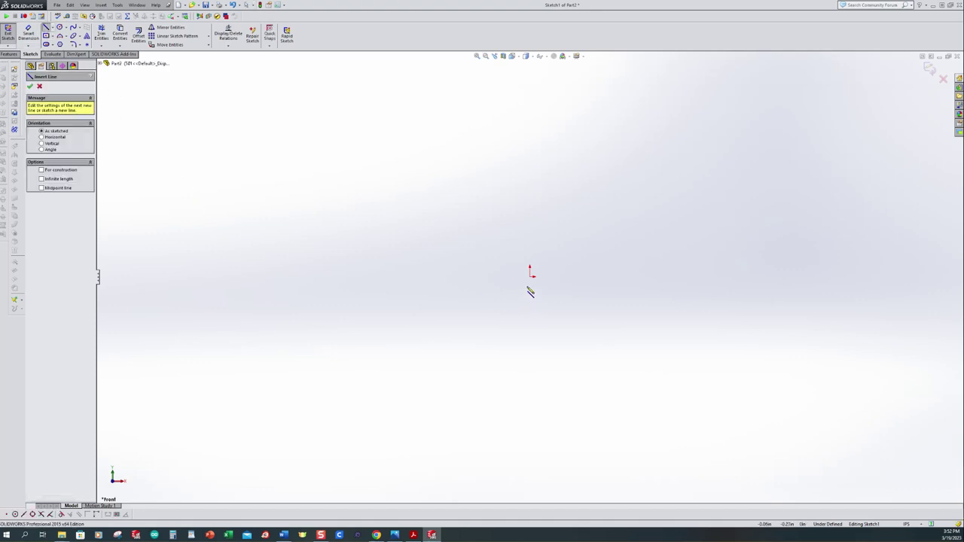
drag(532, 277, 350, 276)
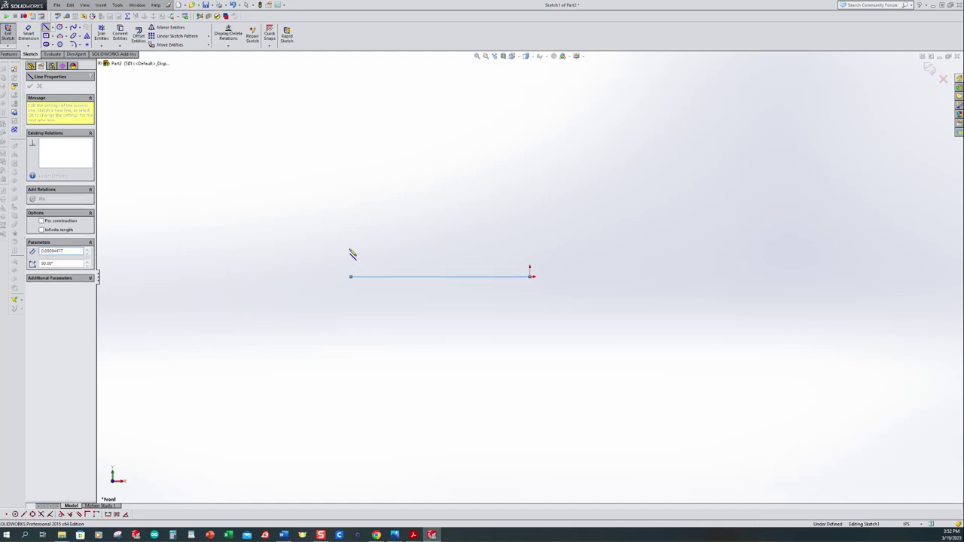
click(351, 206)
click(378, 206)
click(380, 248)
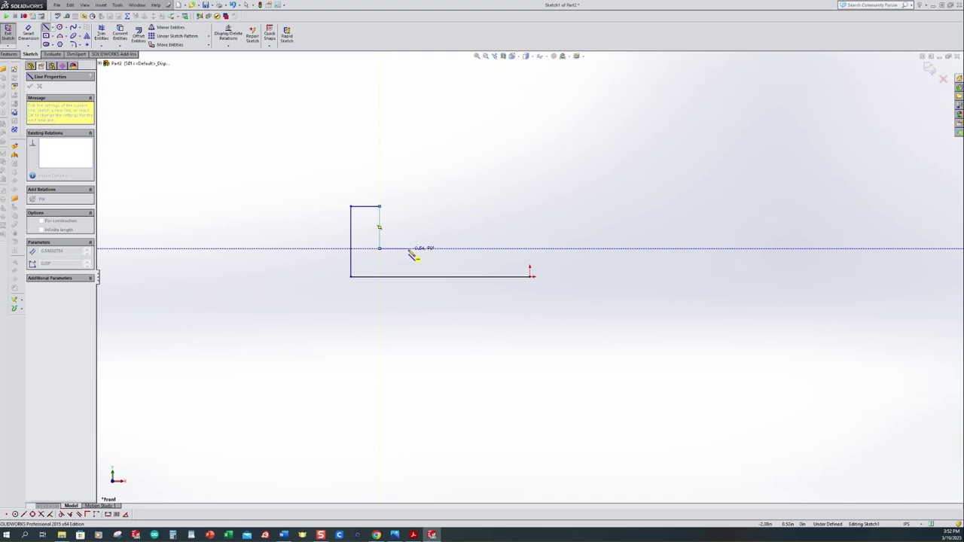
click(408, 249)
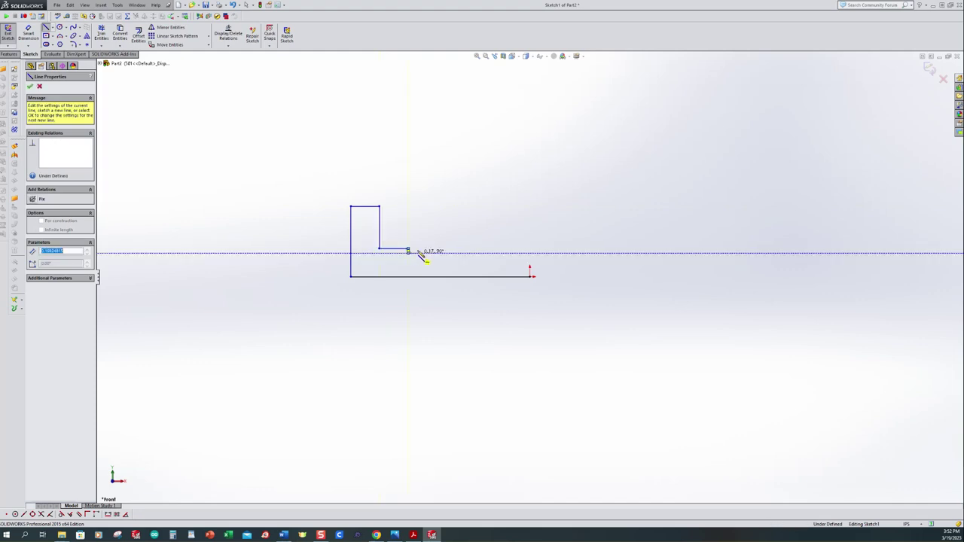
Step: Finish the profile with the notch step and angled tip, and add a horizontal centerline axis
click(419, 253)
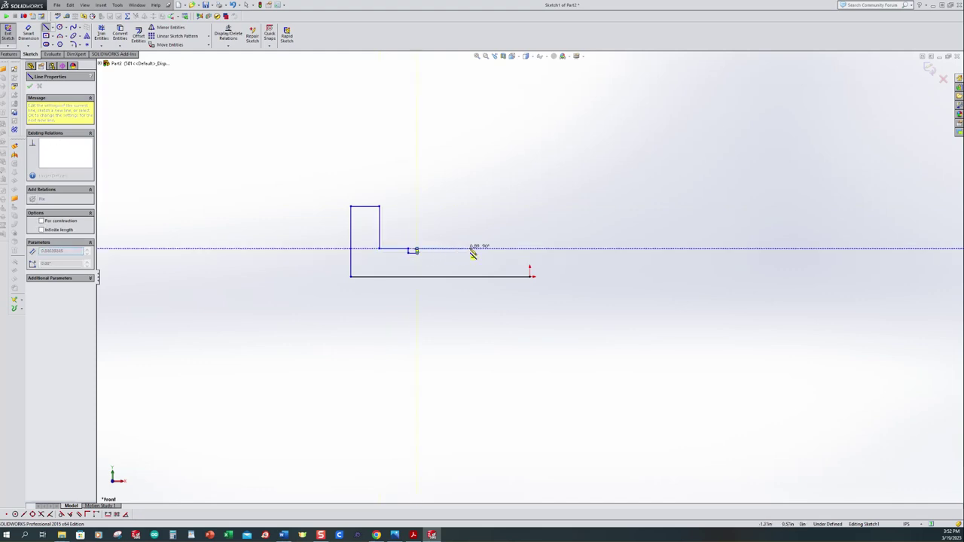
click(509, 249)
click(531, 263)
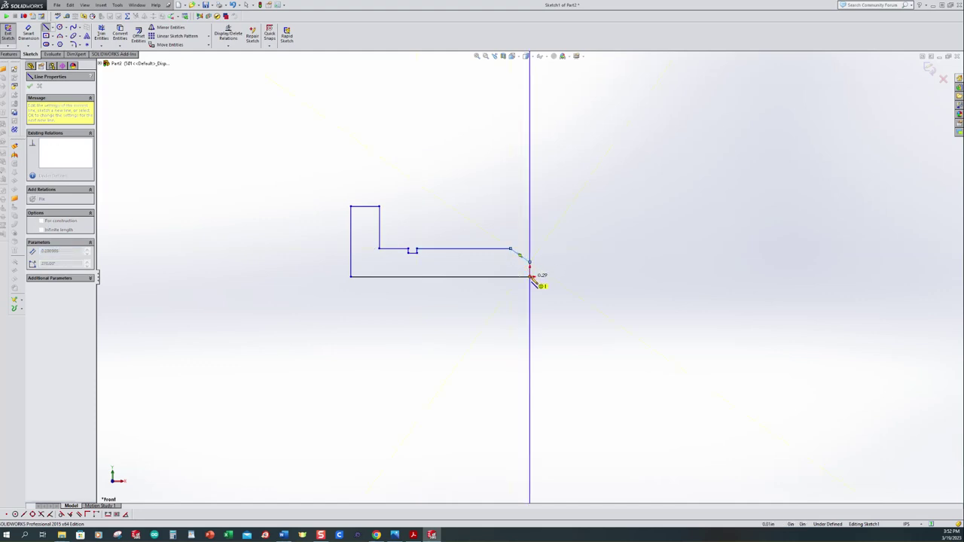
click(531, 276)
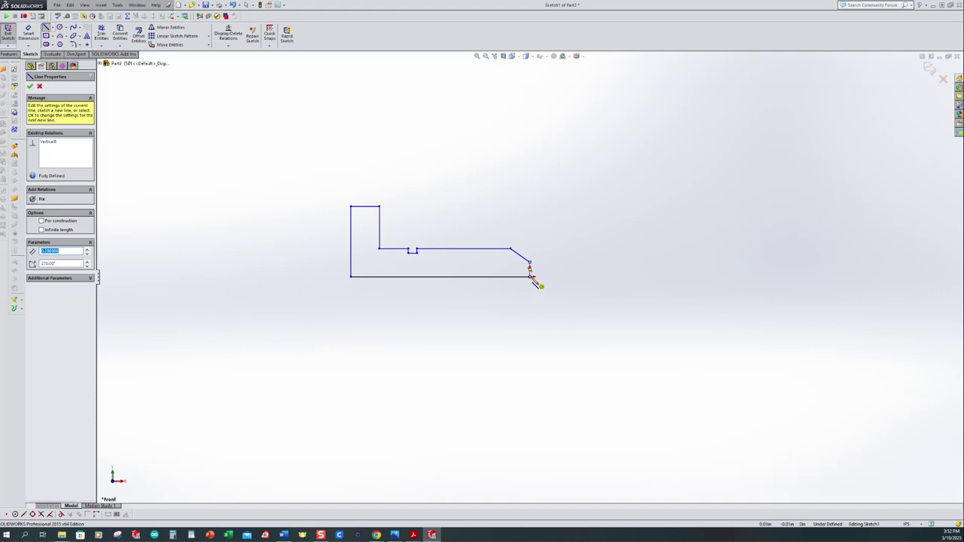
drag(532, 276, 649, 276)
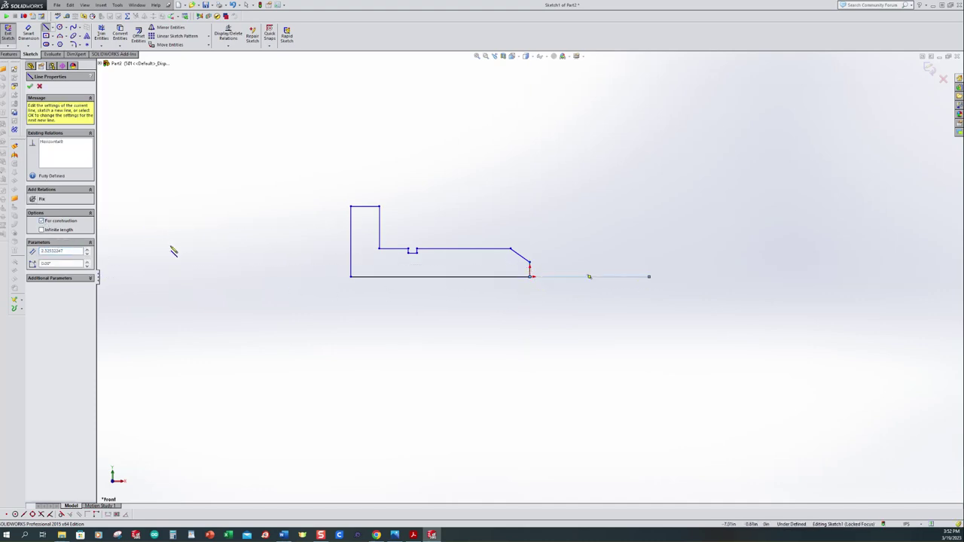
click(31, 87)
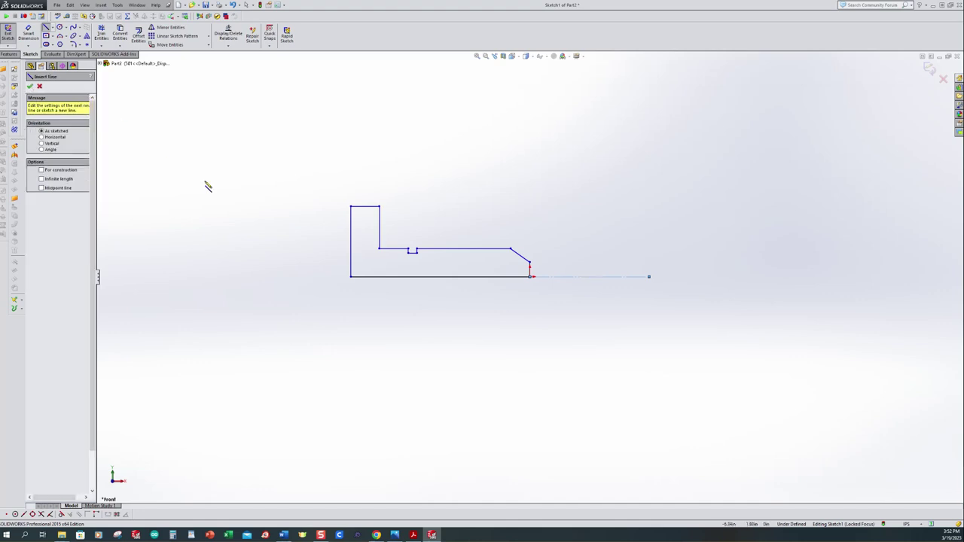
key(Escape)
scroll(474, 260, down, 2)
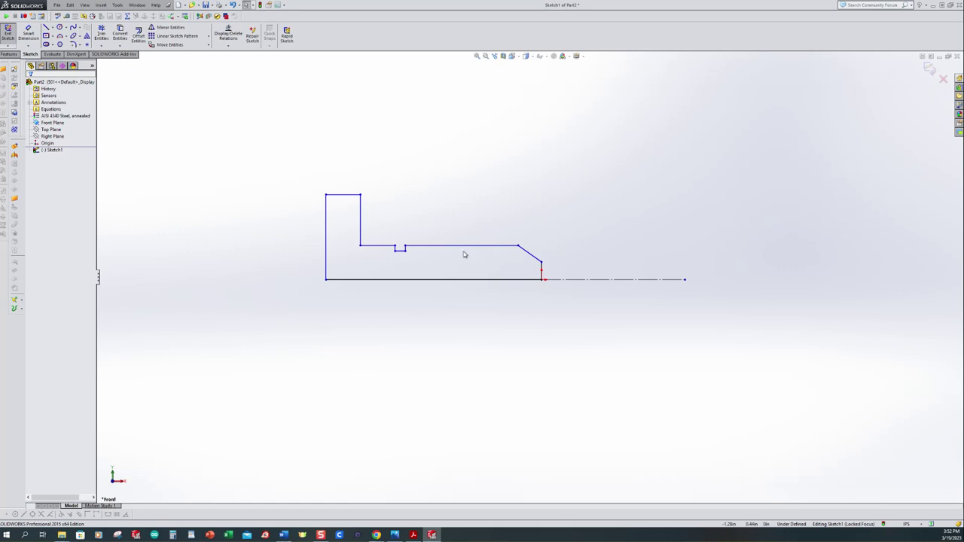
Step: Add a Collinear relation between the shank's long top line and the short line left of the notch
click(235, 47)
click(237, 60)
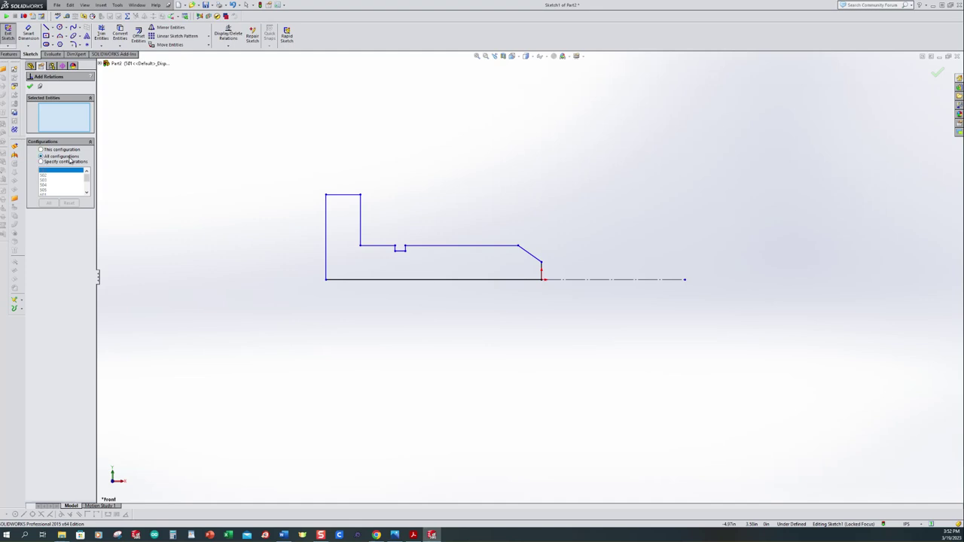
click(445, 247)
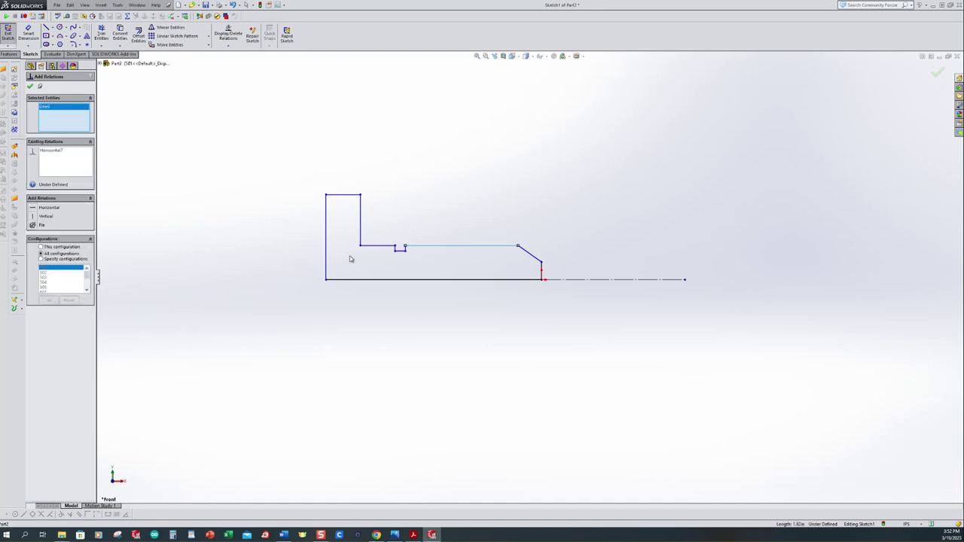
click(378, 247)
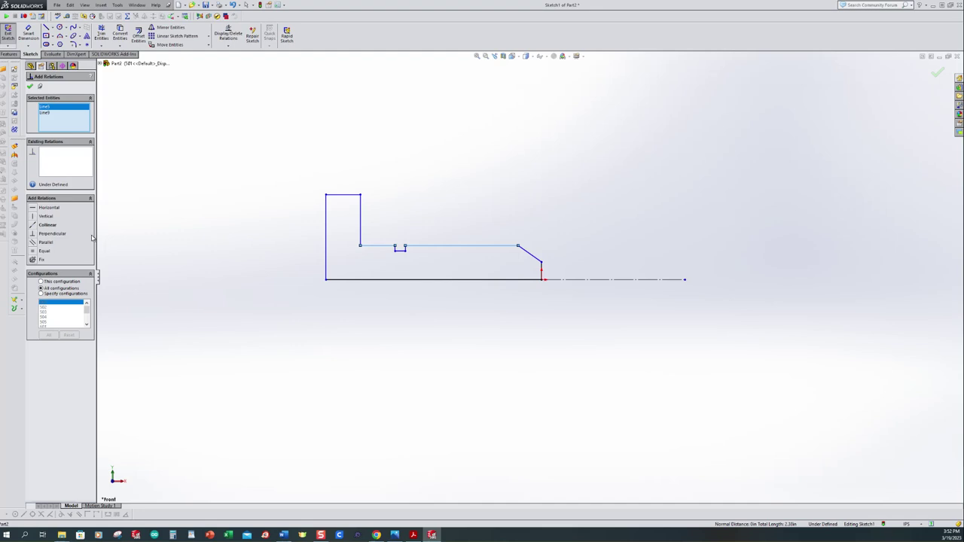
click(34, 226)
click(31, 87)
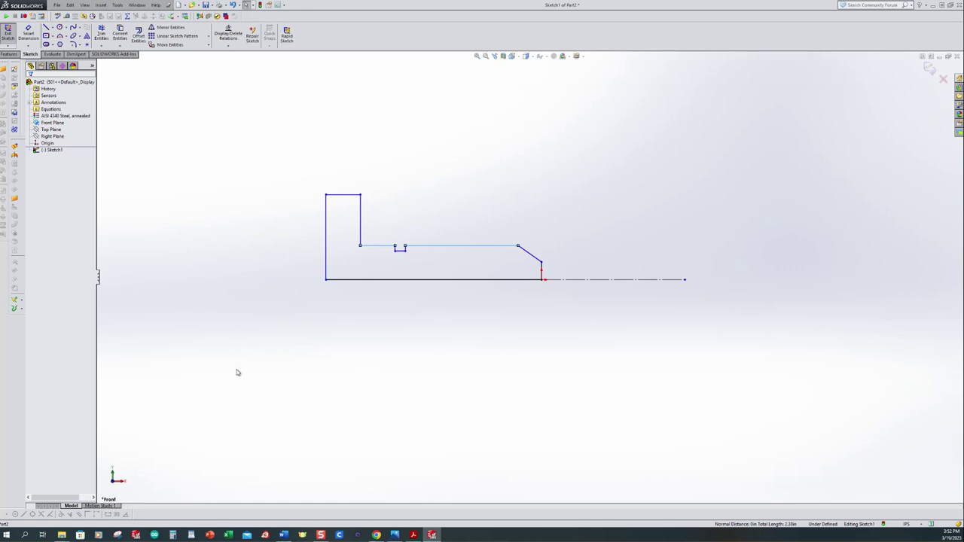
click(413, 535)
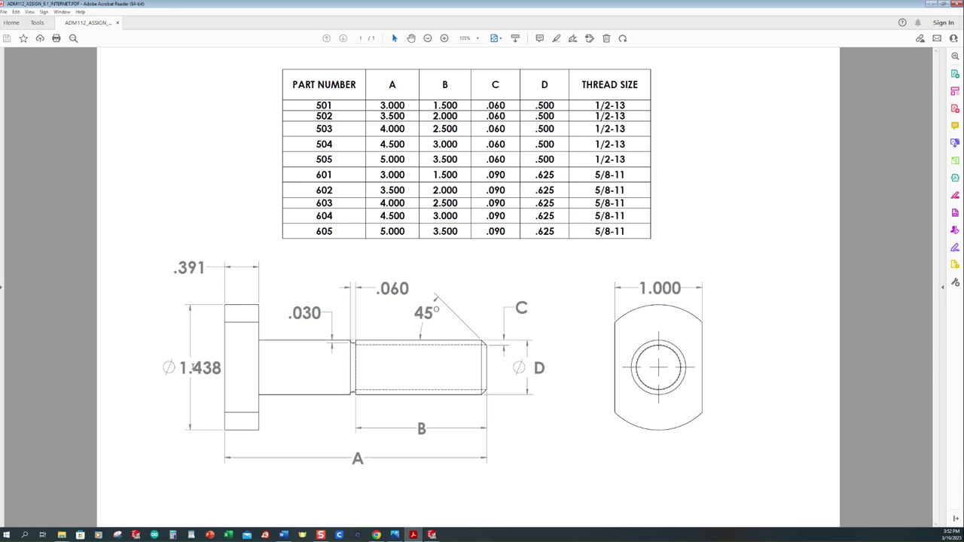
click(432, 534)
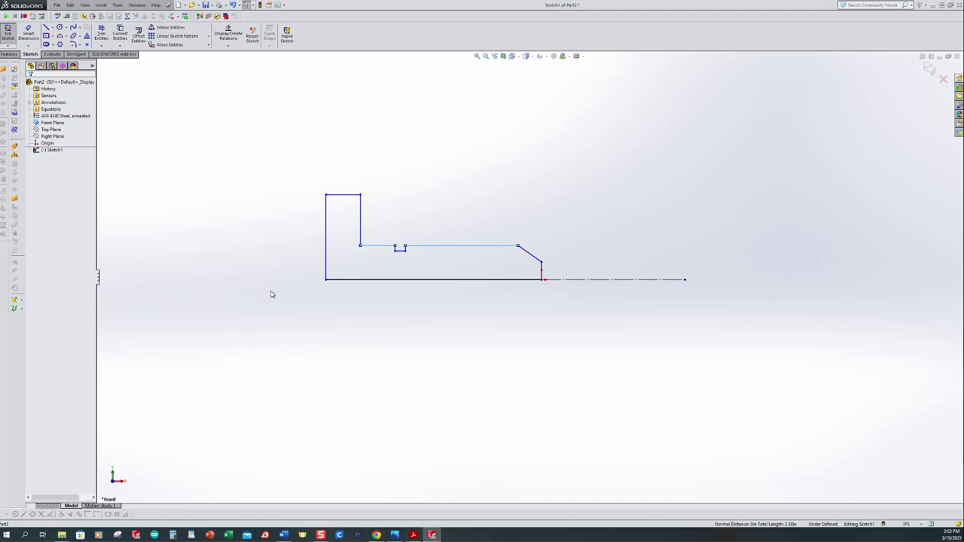
Step: Dimension the angle between the shank's top edge and the tip chamfer at 45°
click(89, 81)
click(112, 102)
click(28, 33)
scroll(595, 256, down, 1)
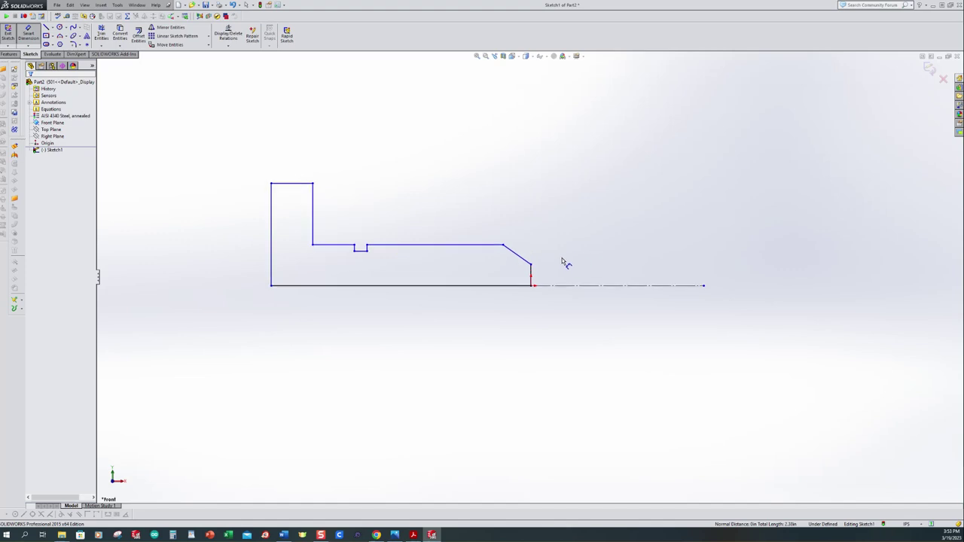
click(499, 245)
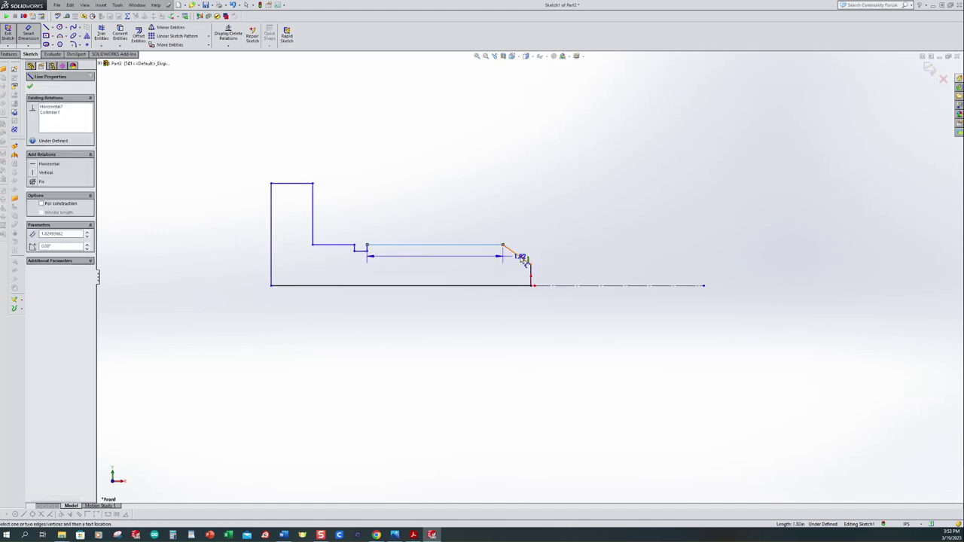
click(519, 259)
click(483, 239)
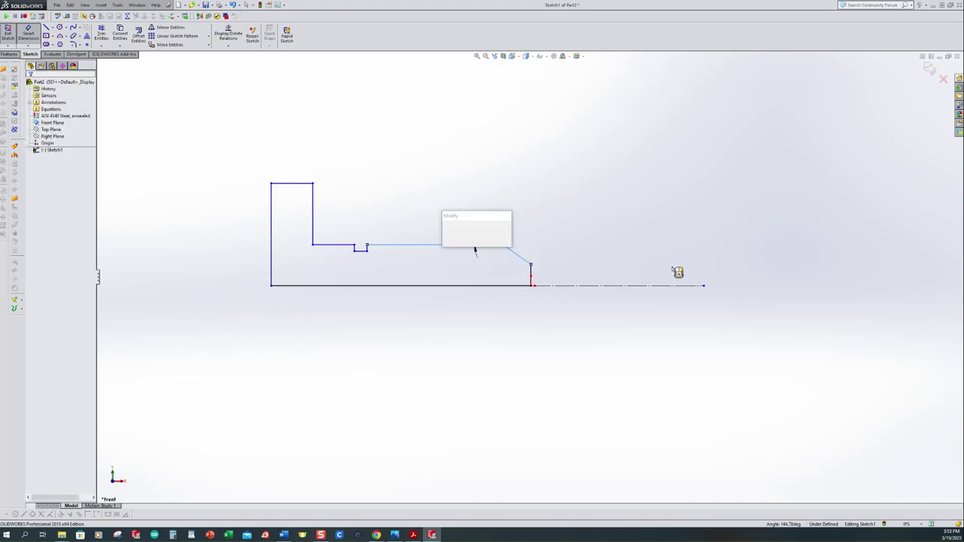
key(Return)
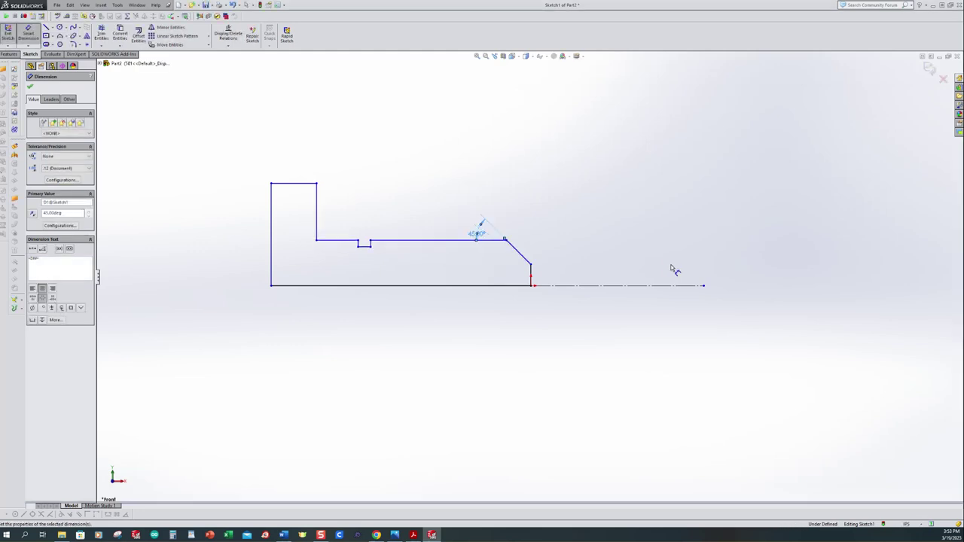
Step: Dimension the notch with a .03 depth and a .06 width
scroll(350, 263, down, 3)
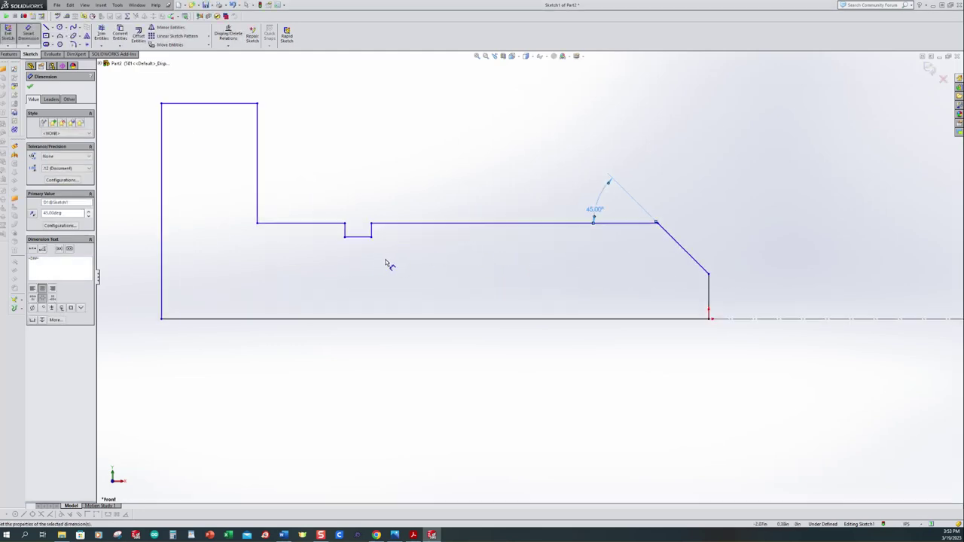
click(373, 231)
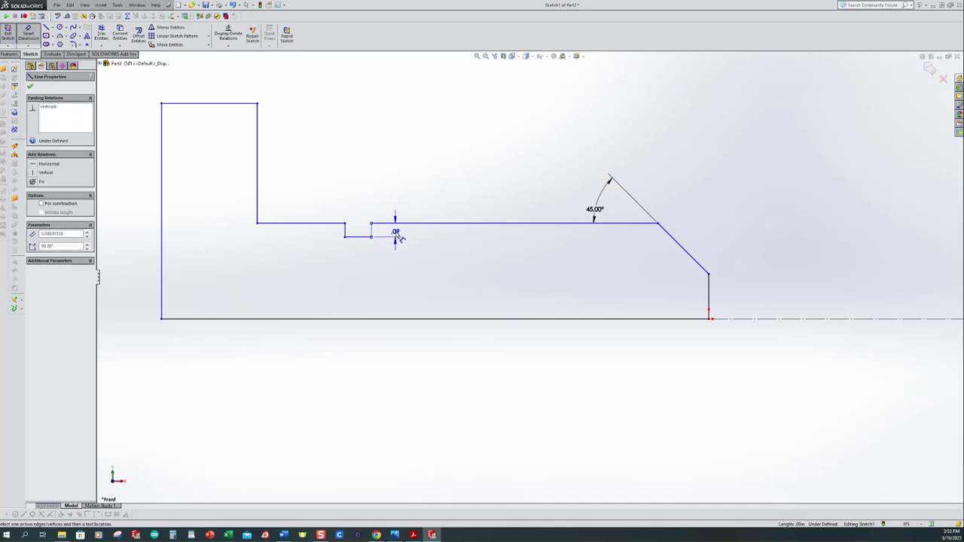
click(398, 235)
text(0.03)
key(Return)
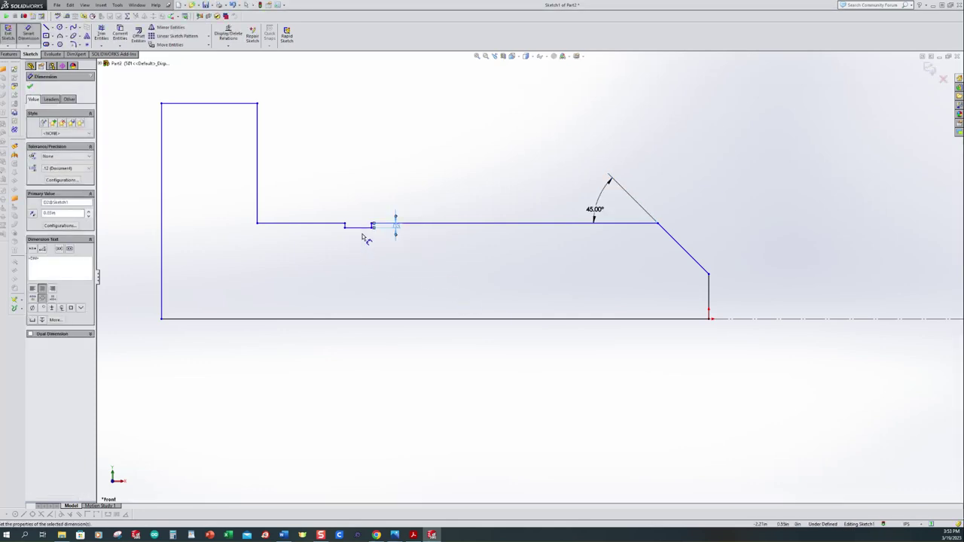
click(358, 227)
click(357, 253)
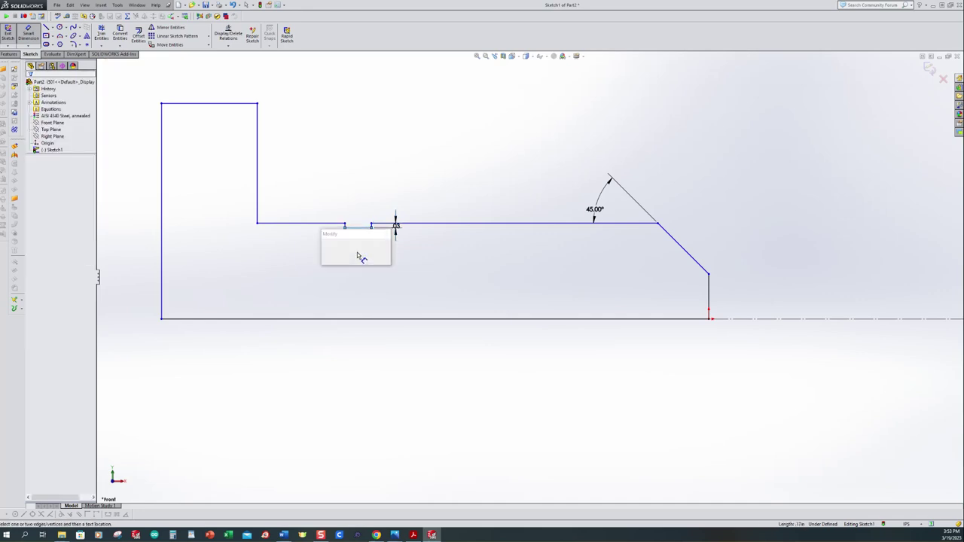
key(Return)
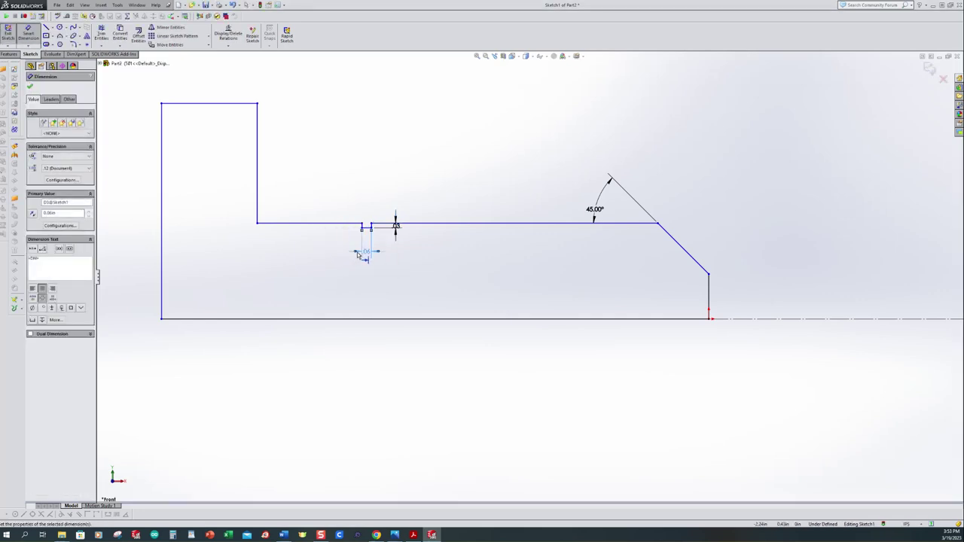
key(z)
Step: Dimension the head's top edge width as .39
click(322, 162)
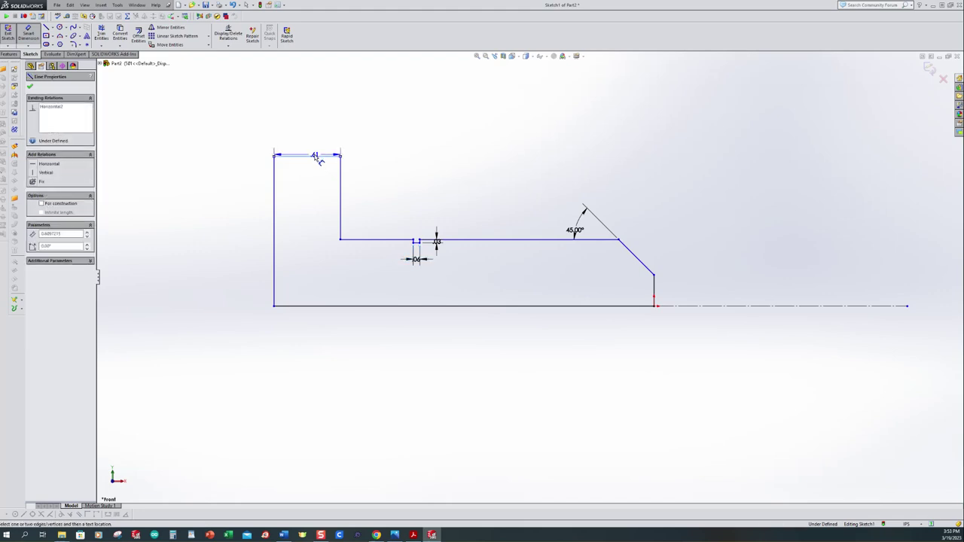
click(314, 143)
text(.3)
key(Return)
scroll(520, 267, up, 2)
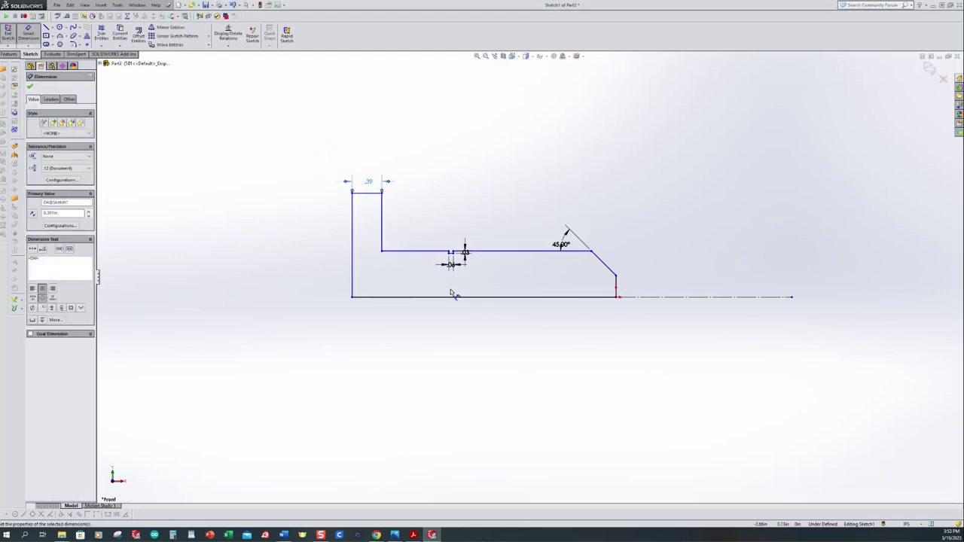
scroll(697, 267, down, 3)
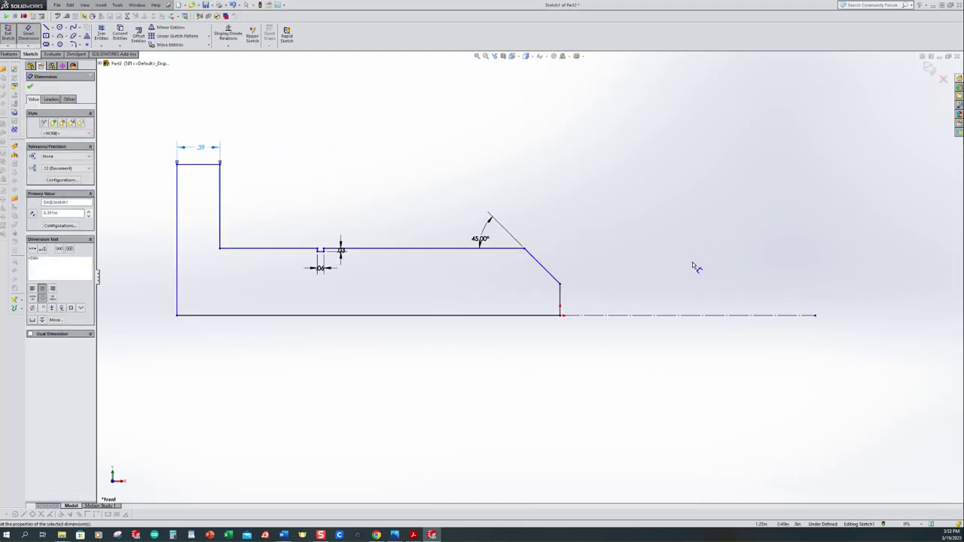
Step: Dimension the head's top line to the centerline as a 1.438 diameter
click(199, 164)
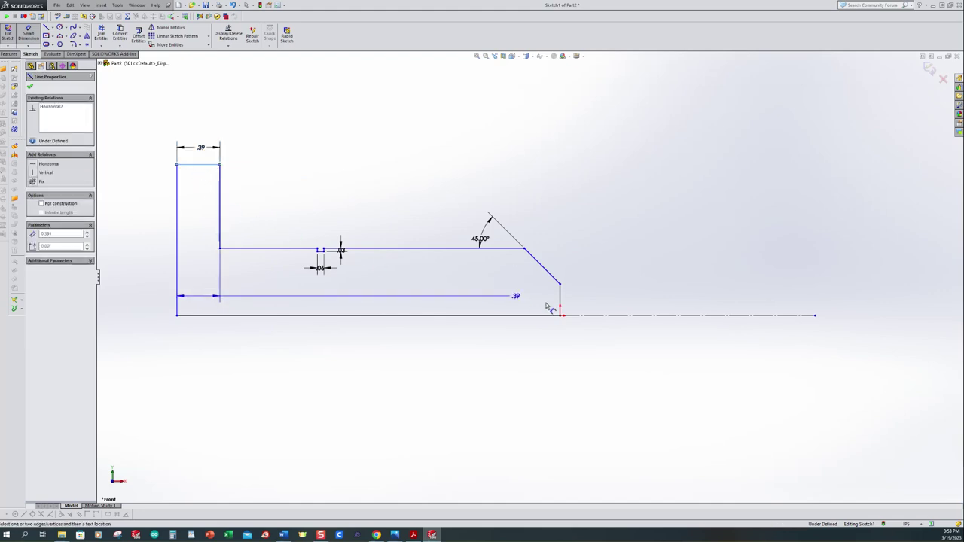
click(606, 319)
scroll(527, 332, up, 1)
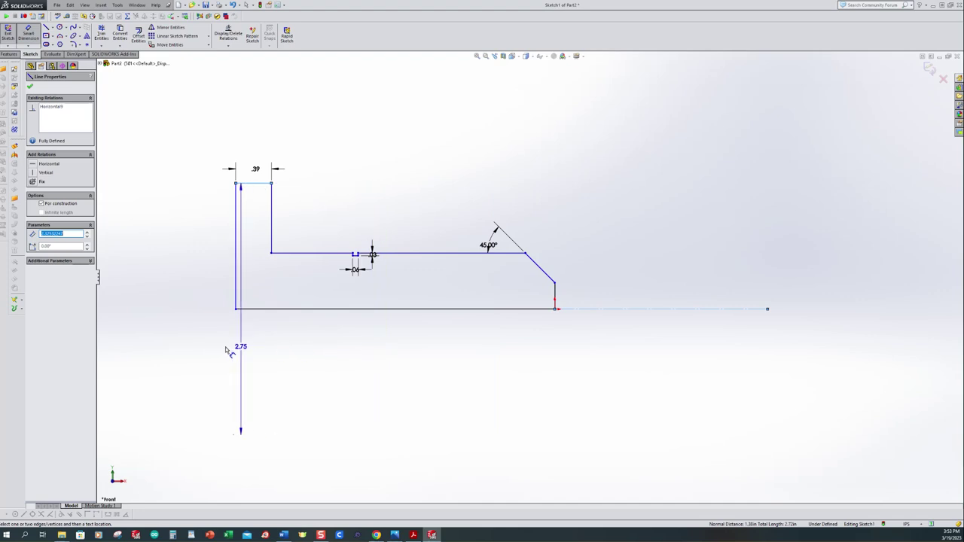
click(178, 339)
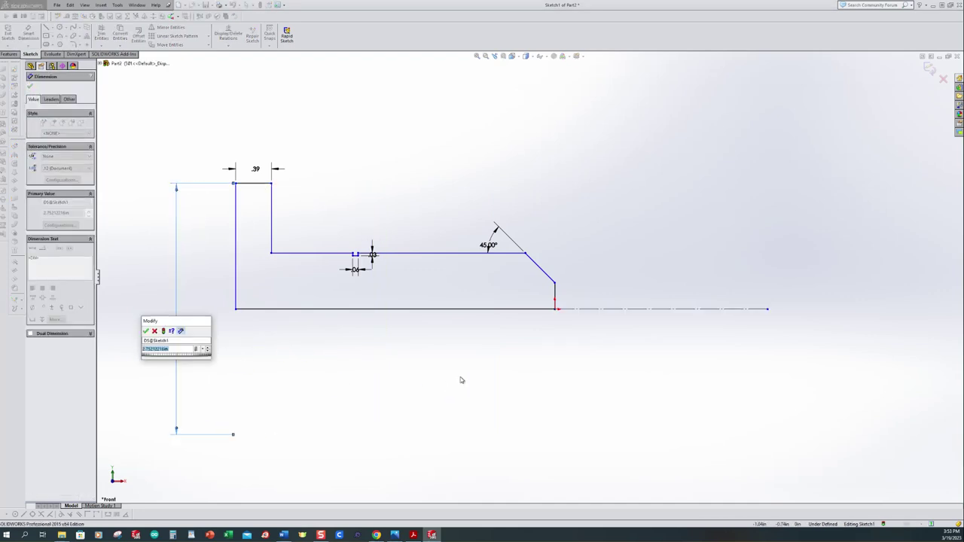
text(1.438)
key(Return)
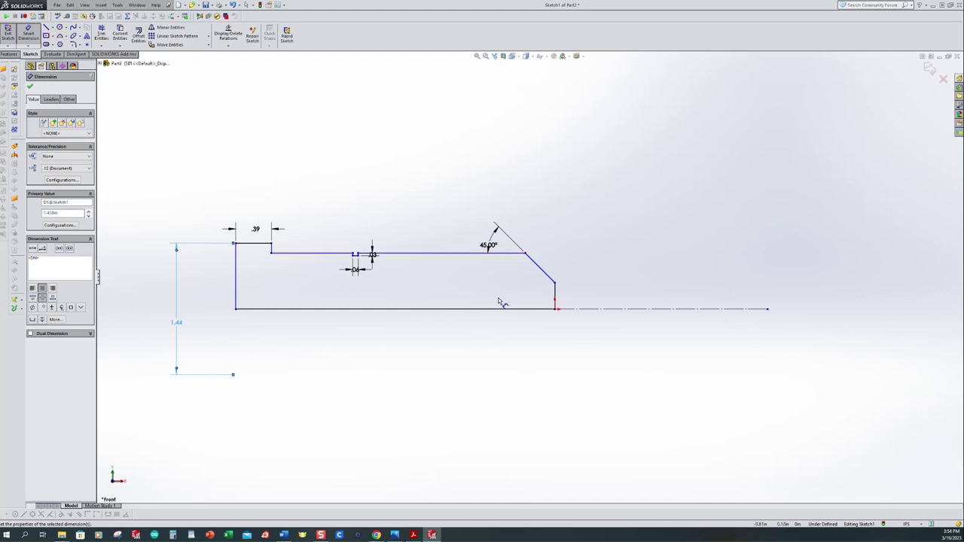
scroll(493, 301, down, 1)
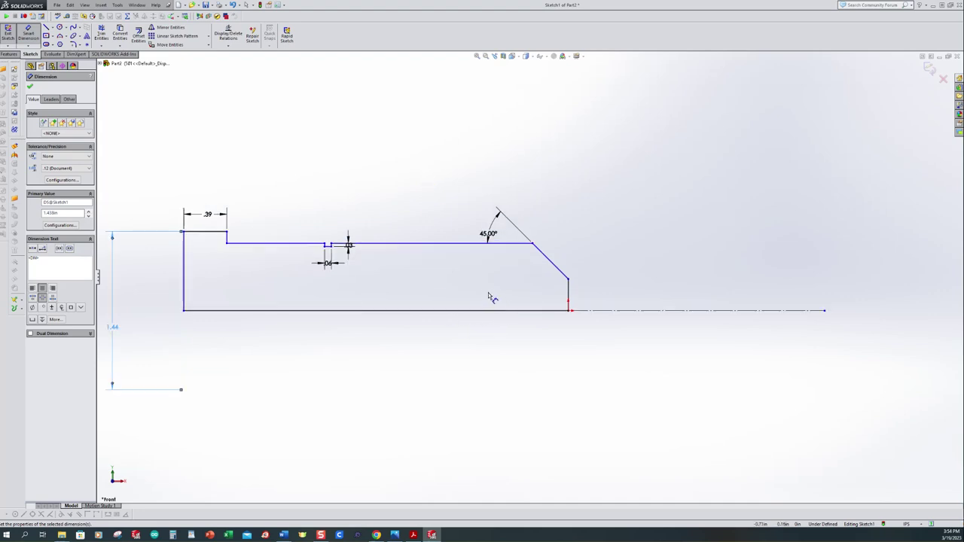
click(559, 271)
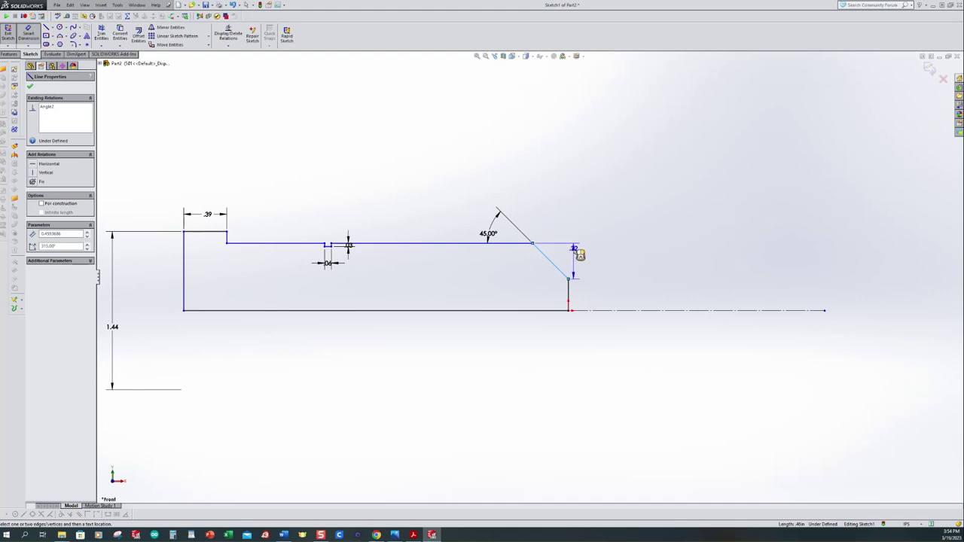
Step: Name the chamfer height dimension C and set it to .06 for configurations 501–505
click(615, 262)
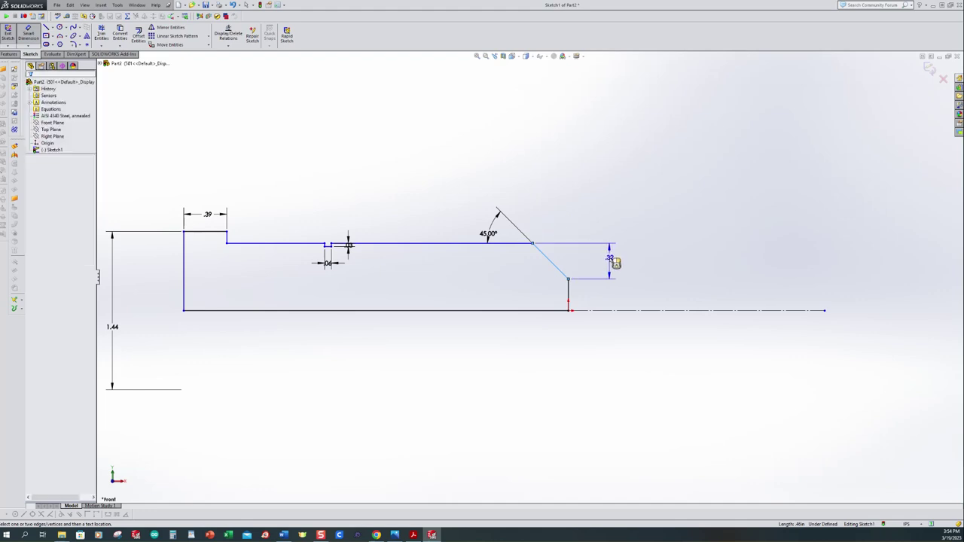
click(604, 263)
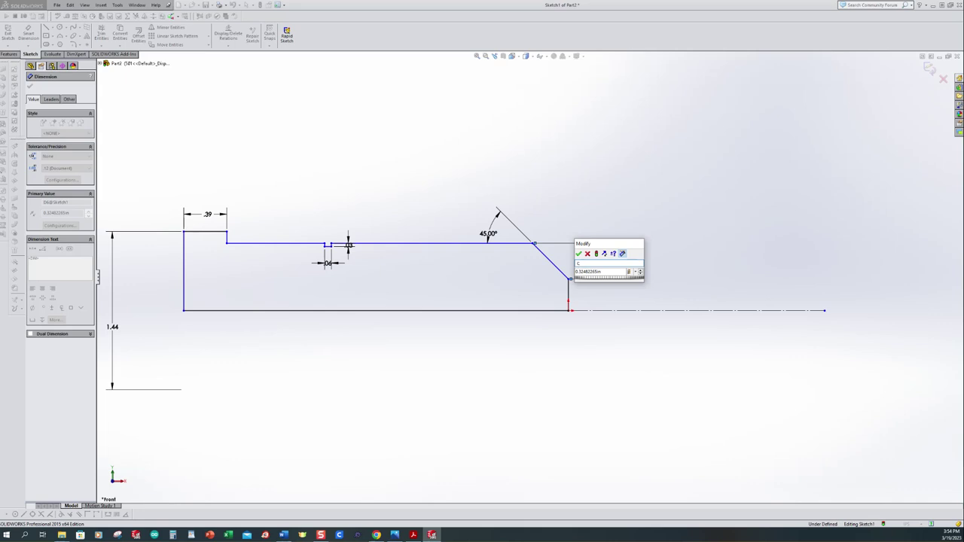
text(C)
click(603, 271)
drag(602, 271, 560, 274)
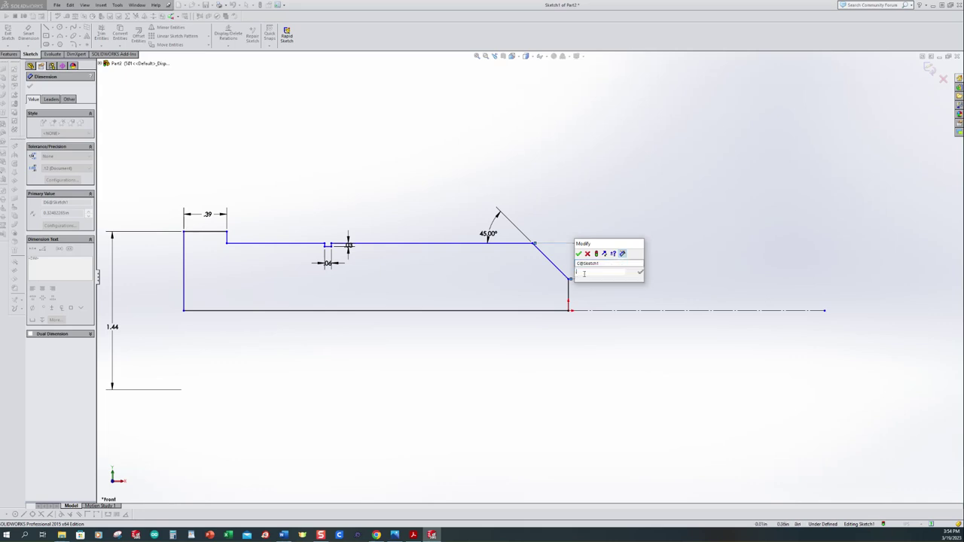
text(.06)
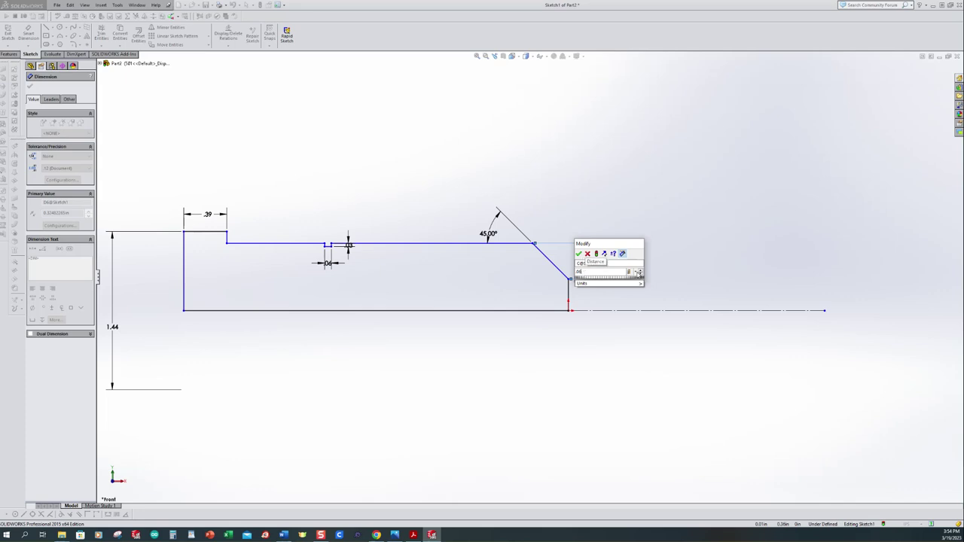
click(637, 273)
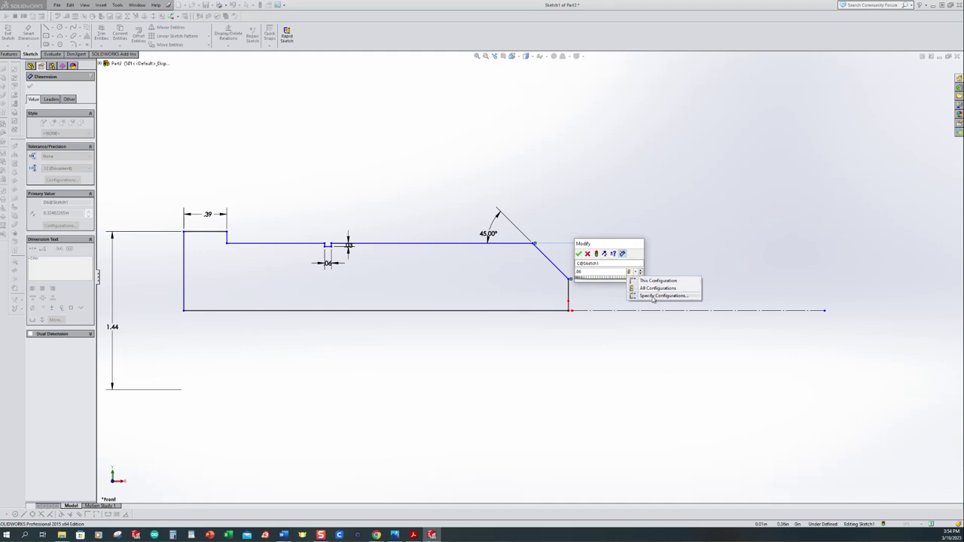
click(653, 296)
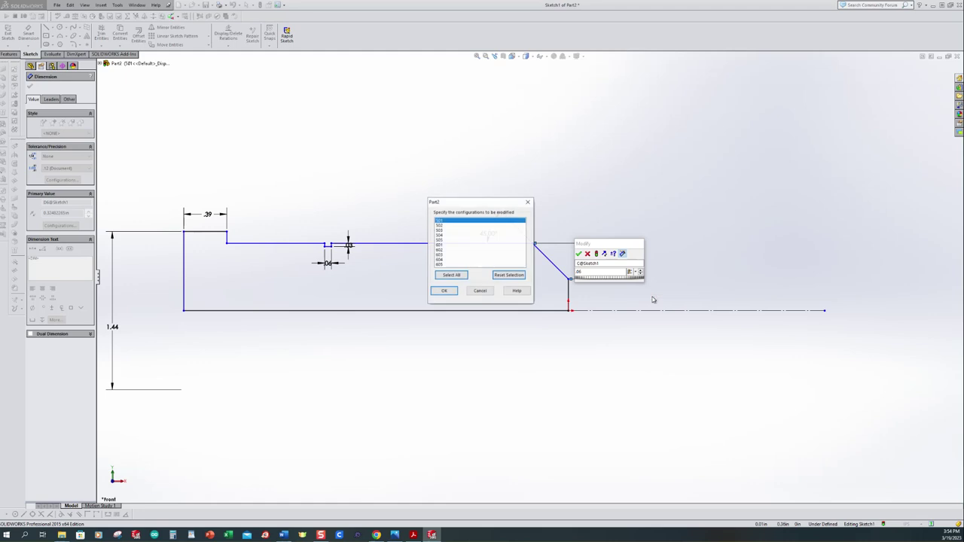
ctrl+click(439, 226)
ctrl+click(439, 231)
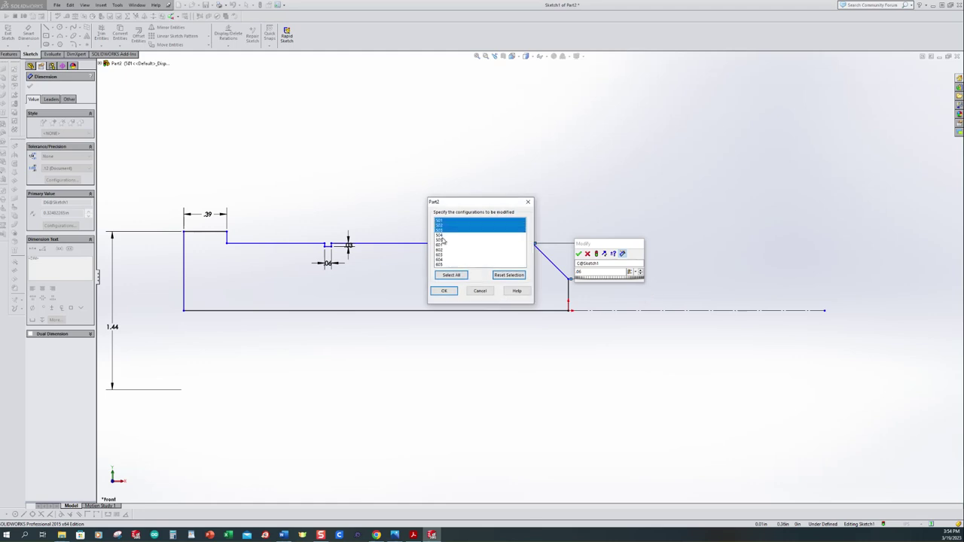
ctrl+click(441, 235)
ctrl+click(442, 240)
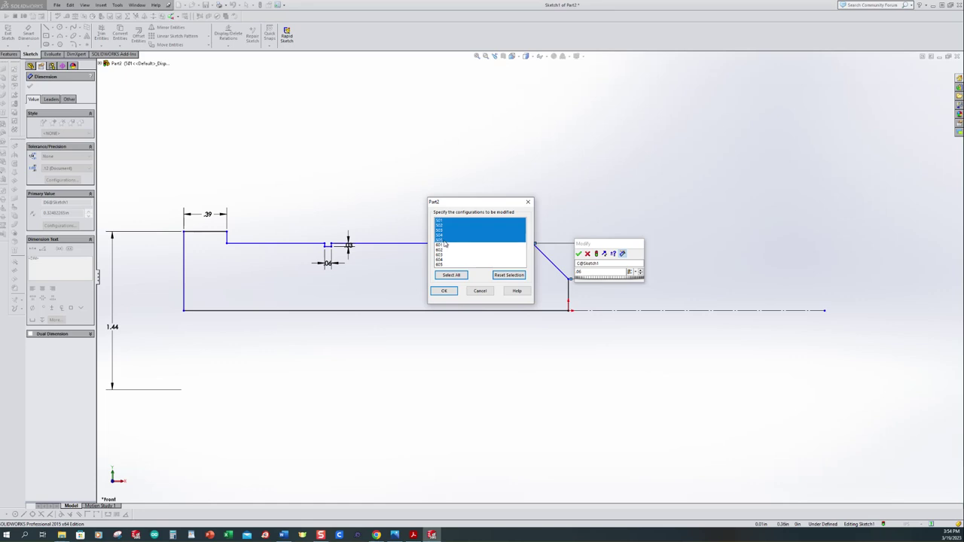
click(445, 293)
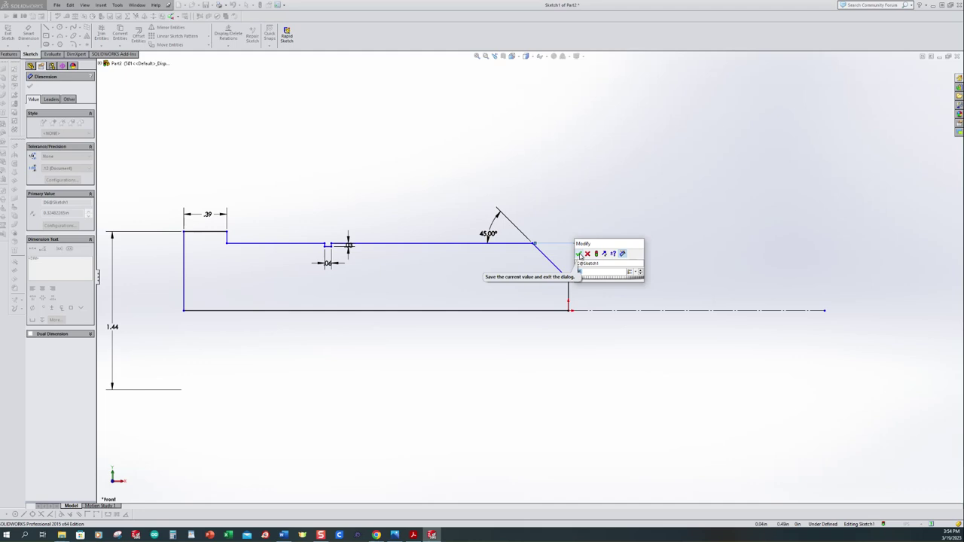
click(579, 255)
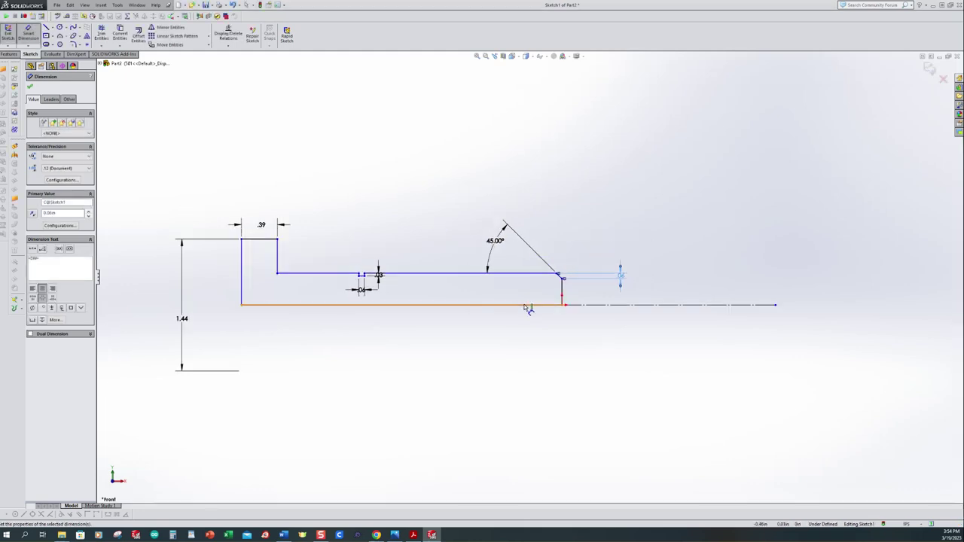
Step: Dimension the shank line to the centerline as diameter D = .50, applied to this configuration only
scroll(512, 301, down, 1)
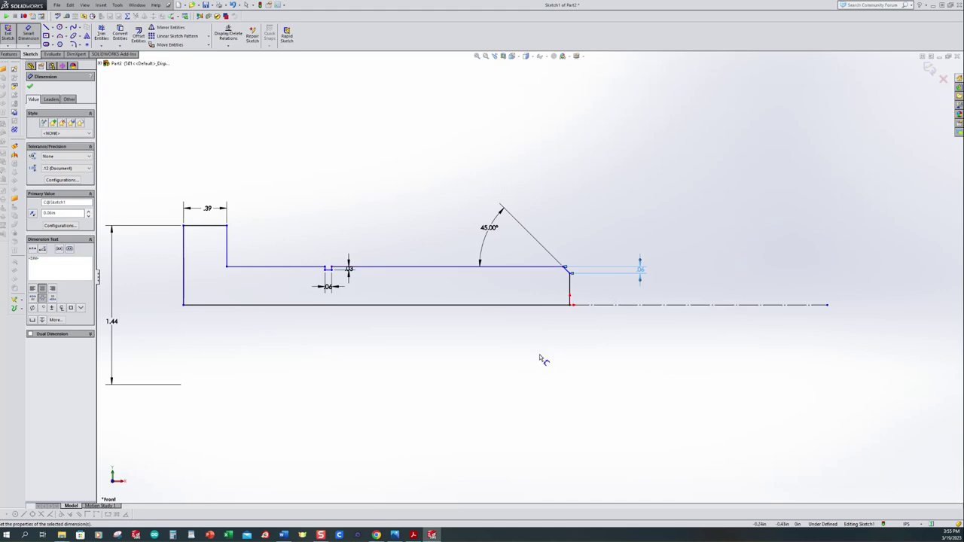
click(517, 273)
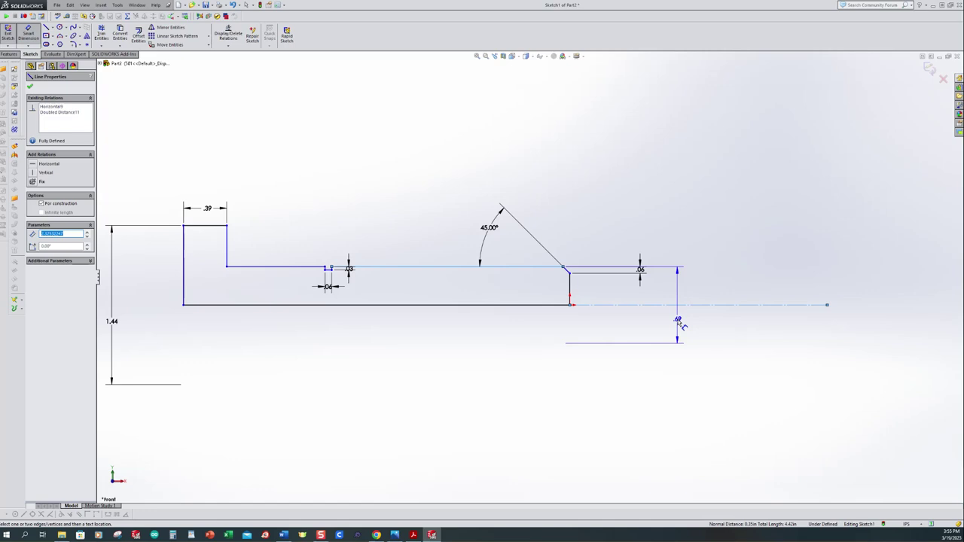
click(678, 322)
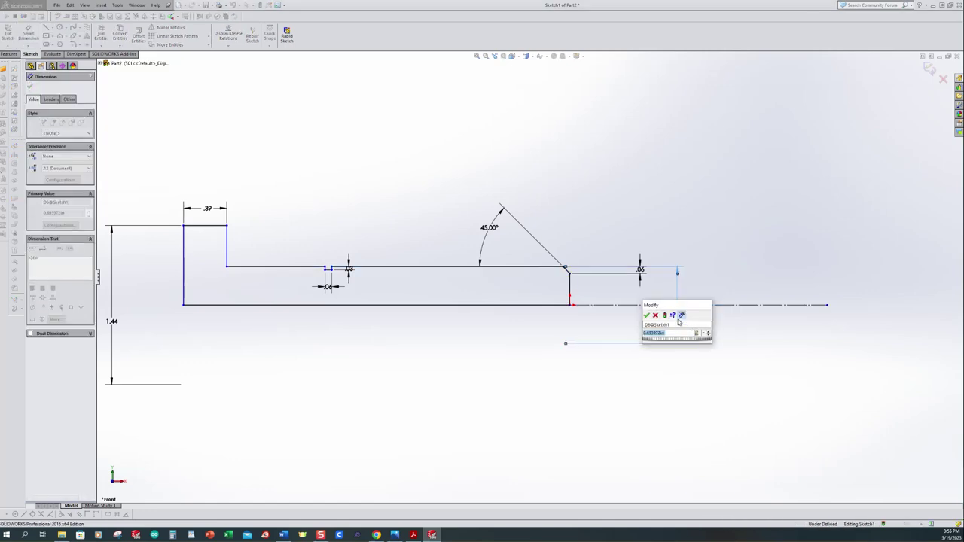
text(.06)
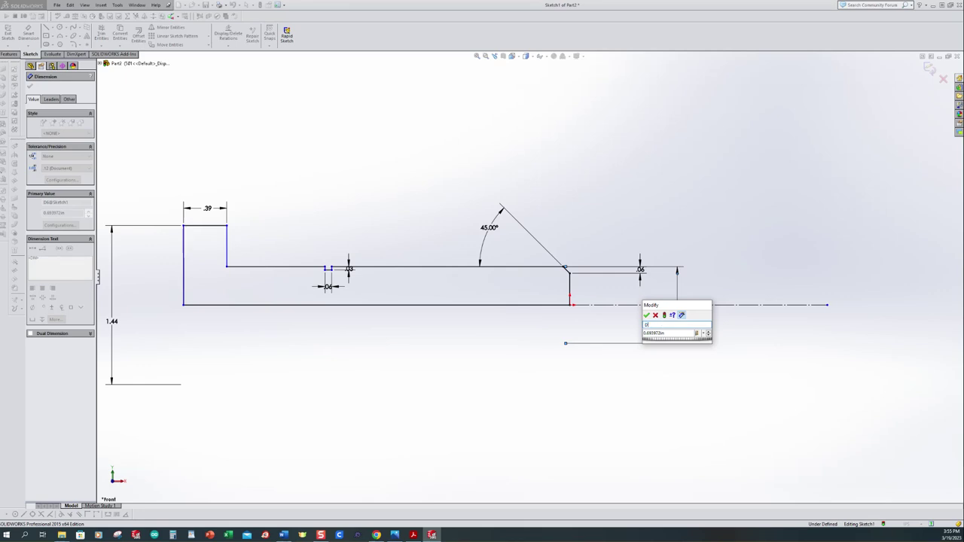
double_click(641, 333)
text(.6)
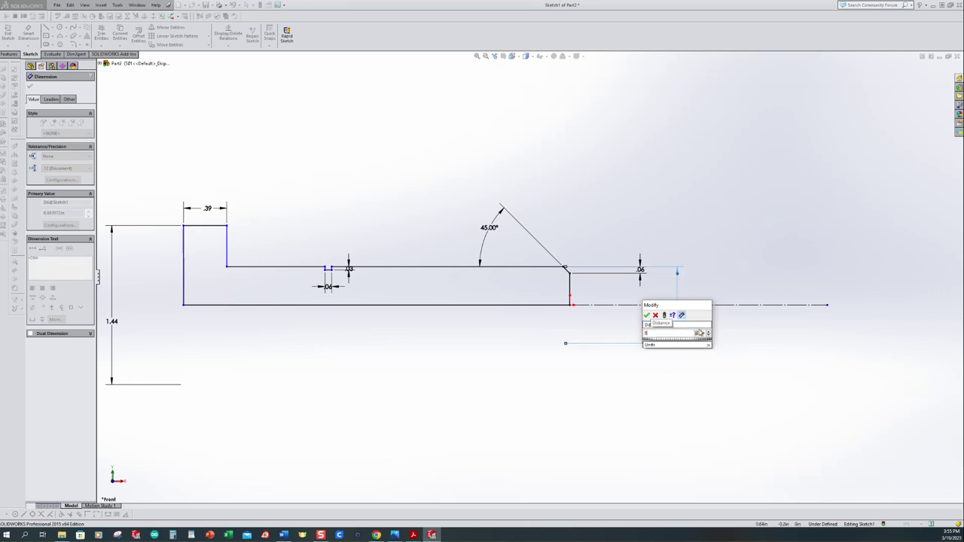
click(700, 333)
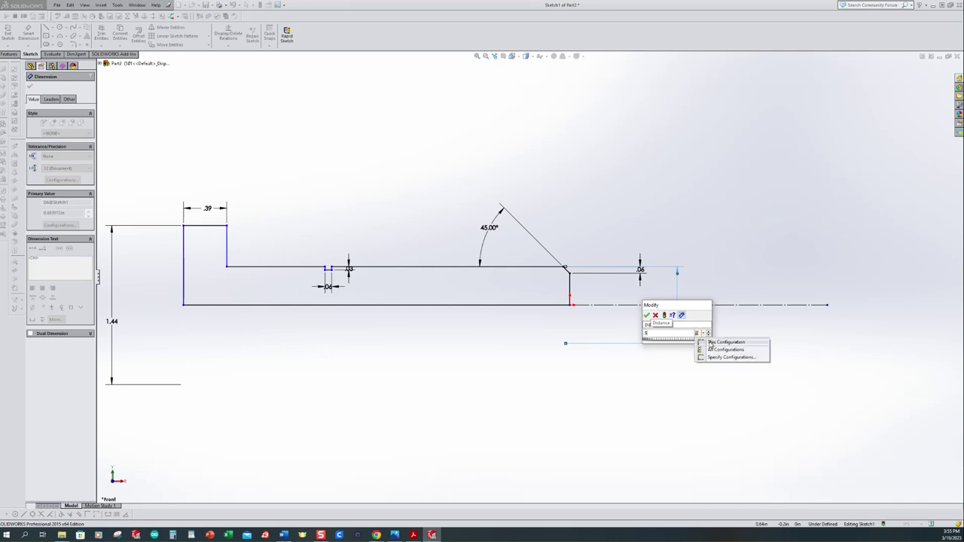
click(712, 343)
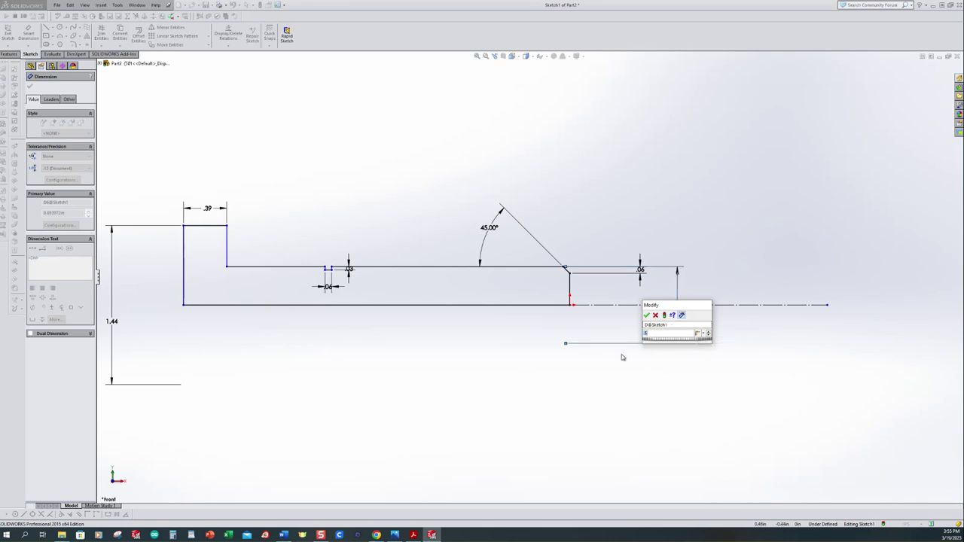
click(646, 315)
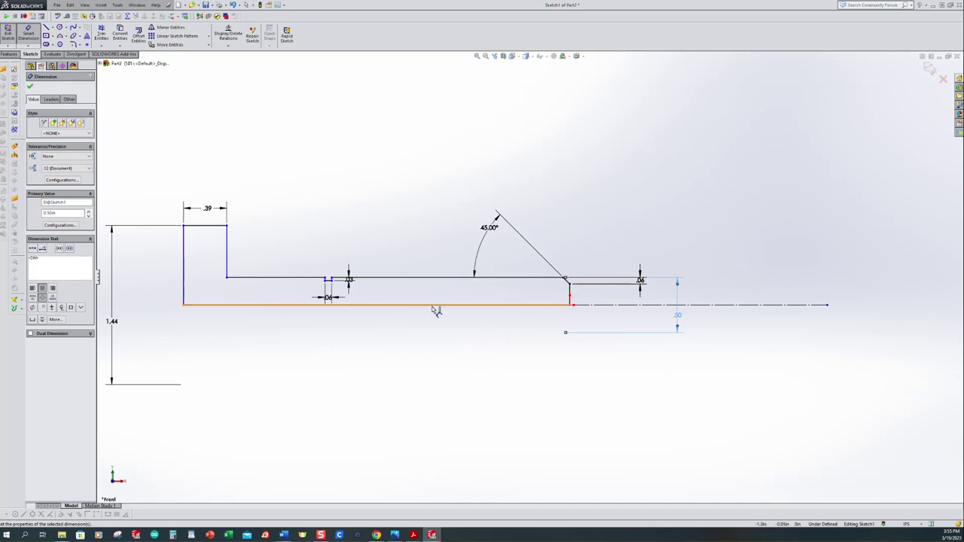
Step: Place a length dimension from the undercut edge to the shaft end, checking the drawing PDF
click(569, 293)
scroll(331, 283, down, 3)
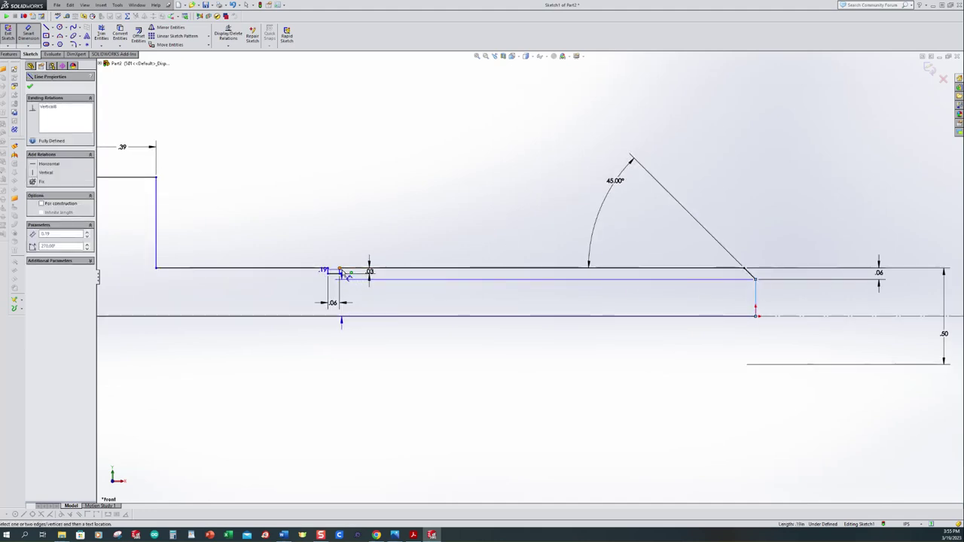
scroll(349, 275, down, 3)
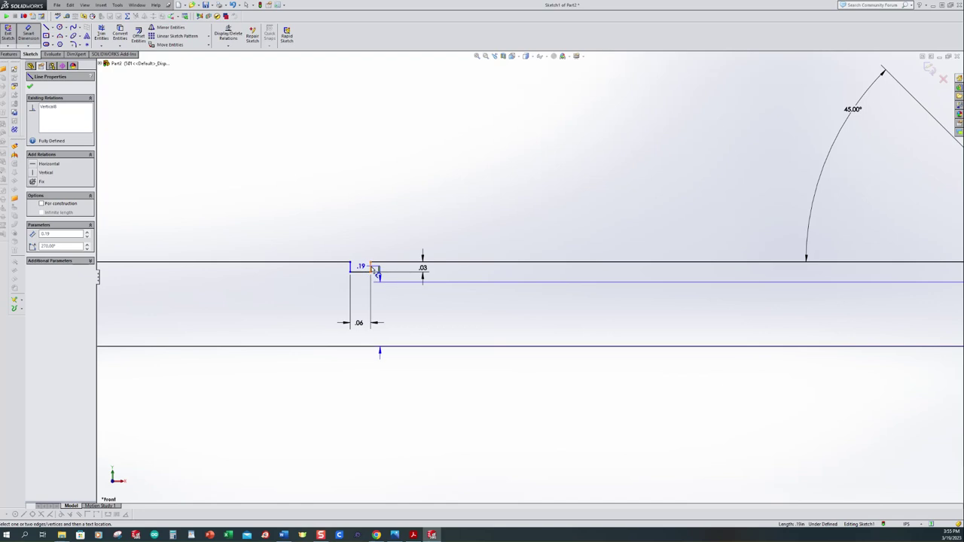
scroll(522, 283, up, 3)
click(803, 277)
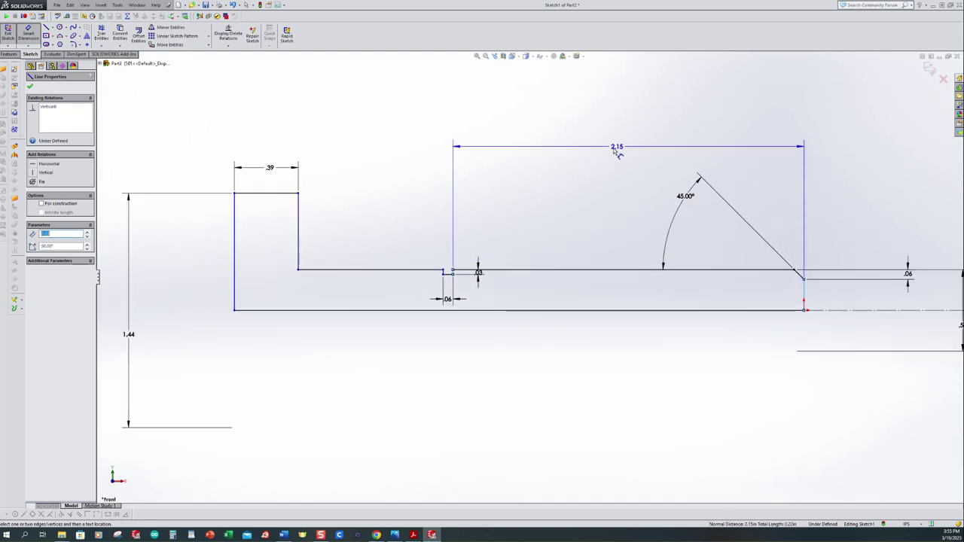
click(616, 151)
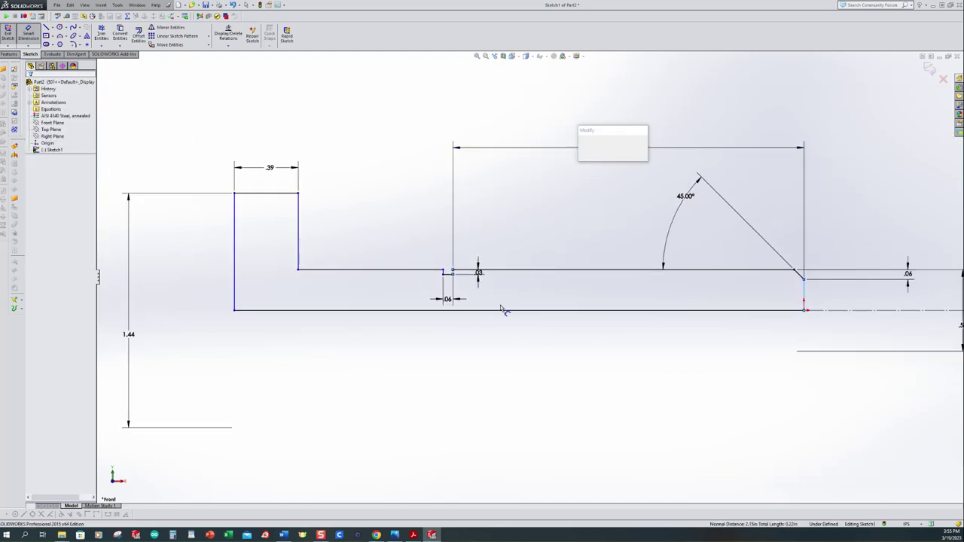
click(412, 534)
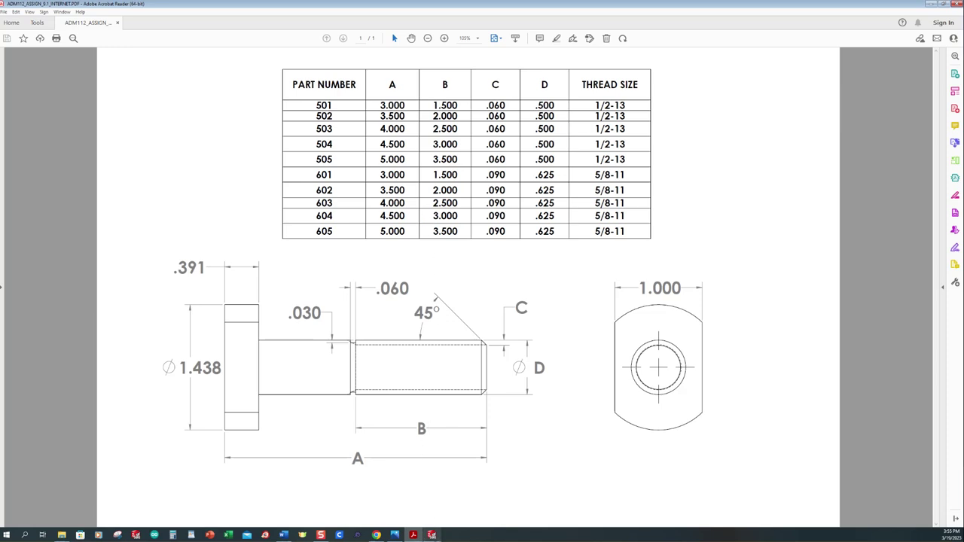
click(431, 534)
Step: Name the dimension B and set it to 1.50 for this configuration only
double_click(595, 153)
text(D)
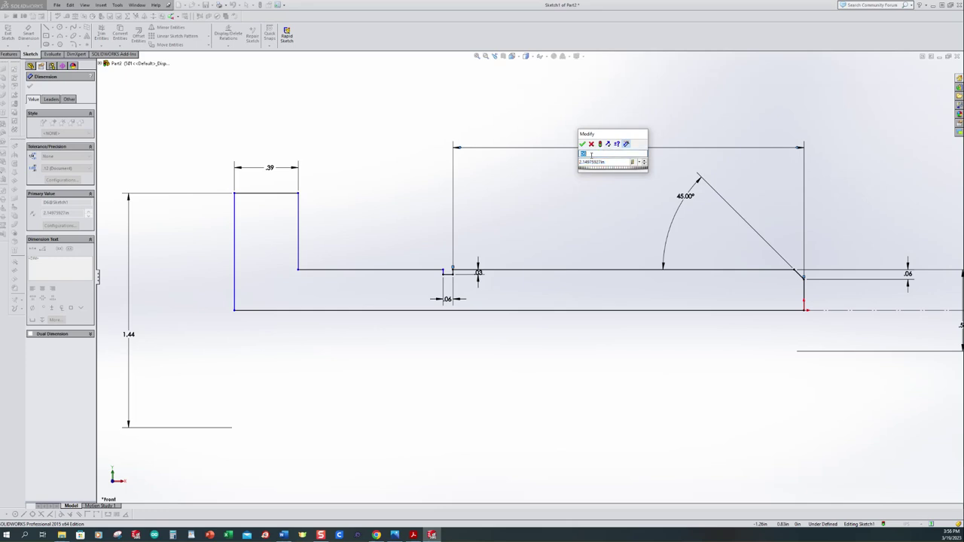
click(620, 163)
text(1.5)
click(640, 163)
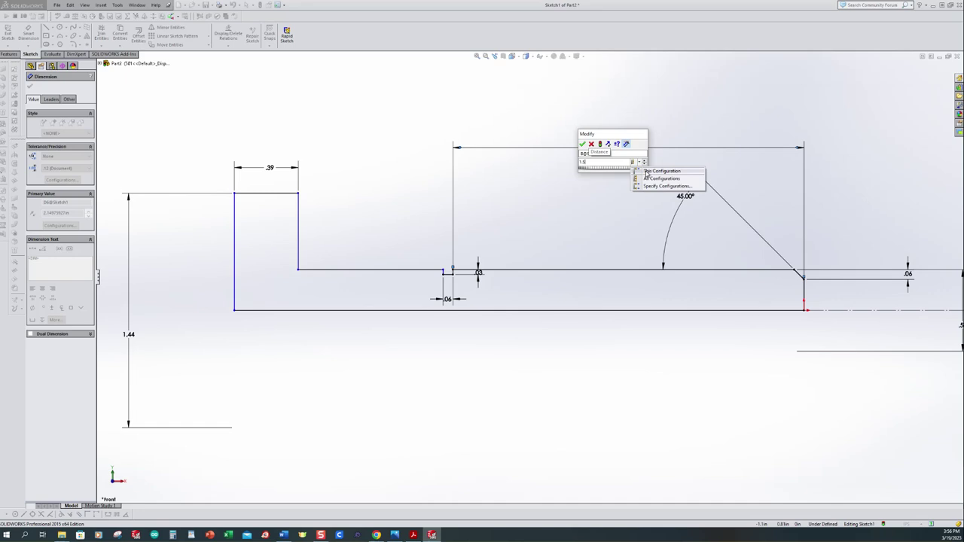
click(647, 171)
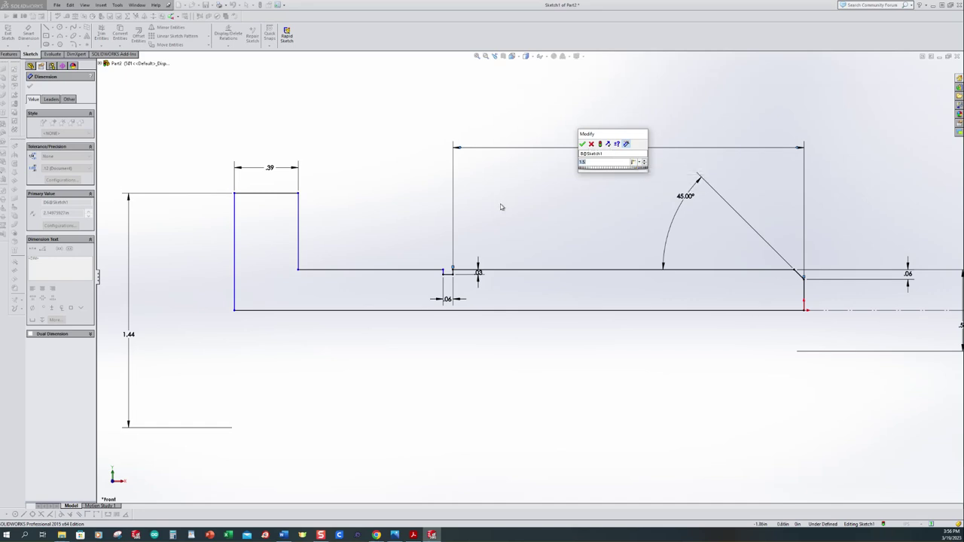
click(582, 144)
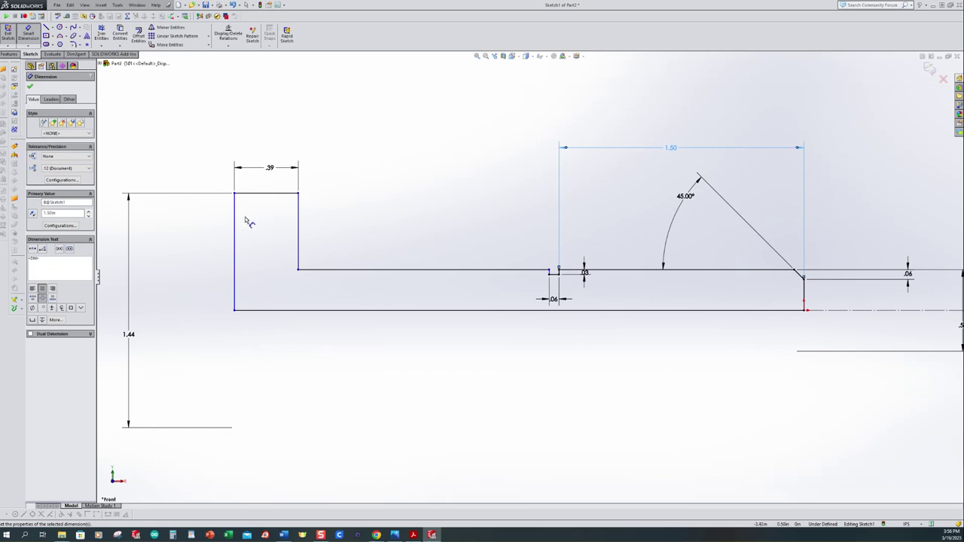
Step: Dimension the bottom line as overall length A = 3.00 for this configuration only
click(521, 311)
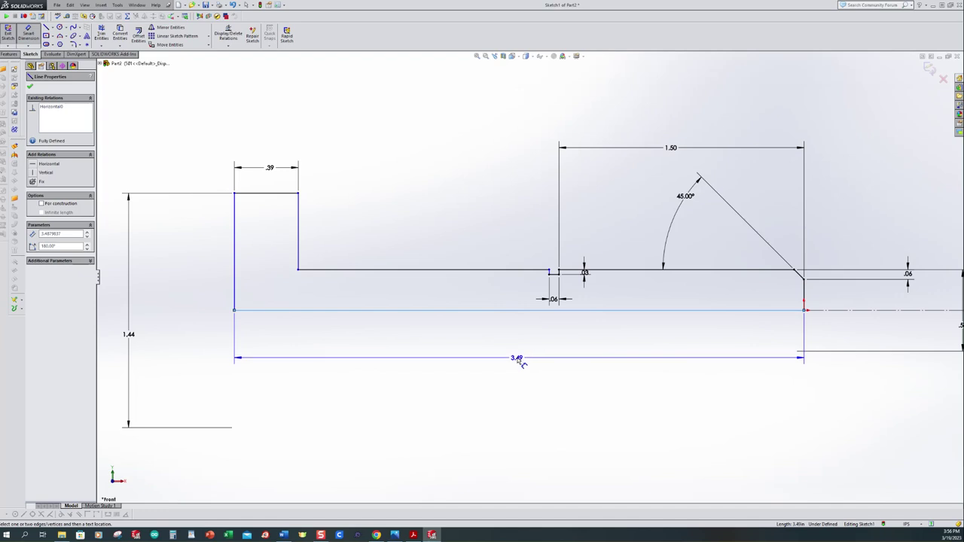
click(520, 361)
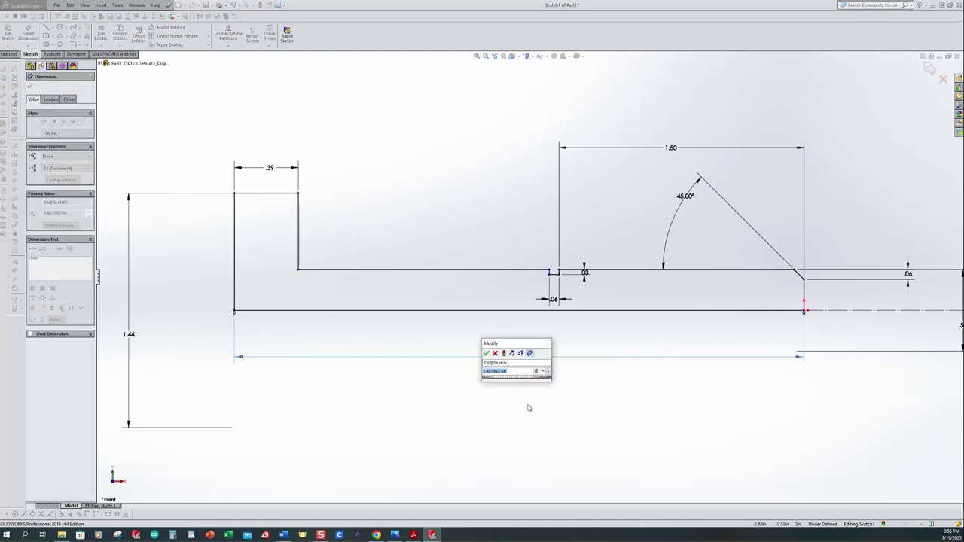
click(496, 362)
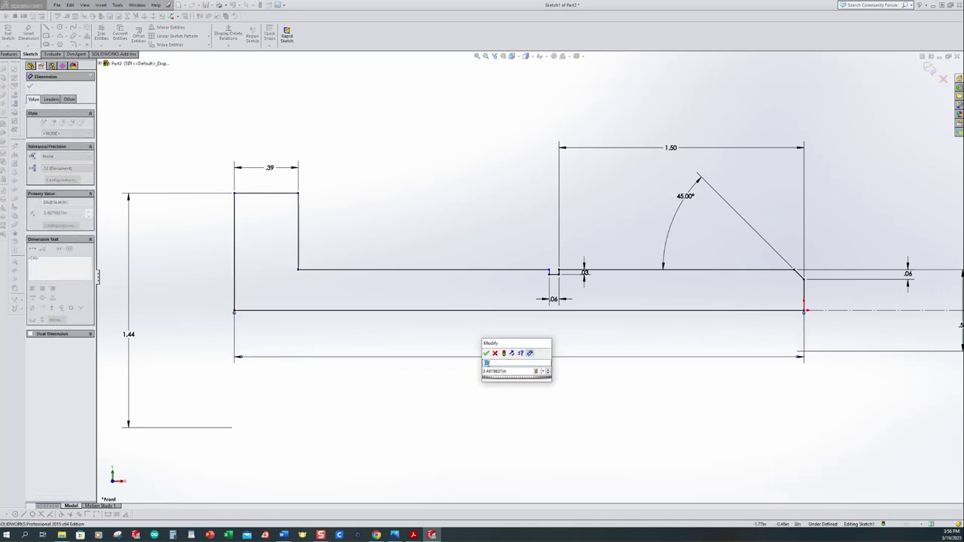
click(542, 372)
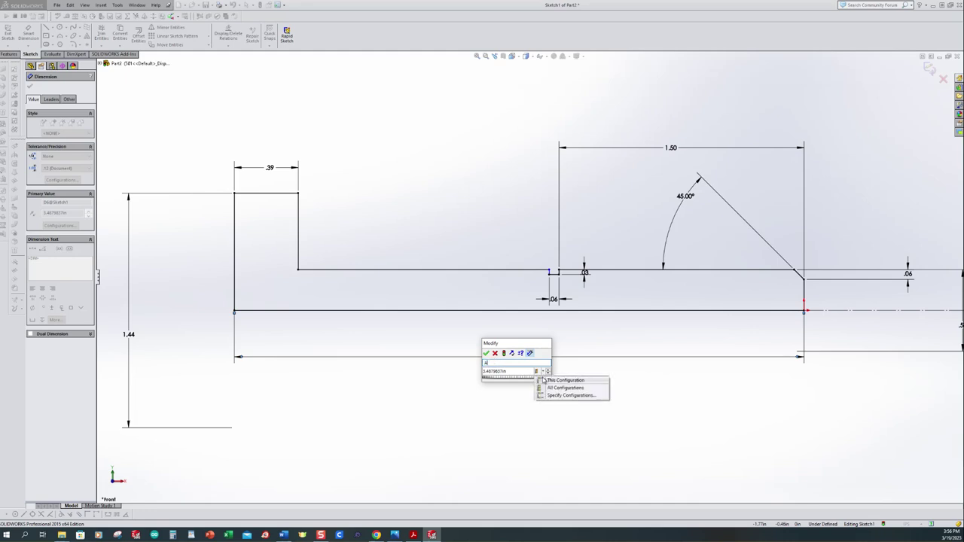
click(549, 380)
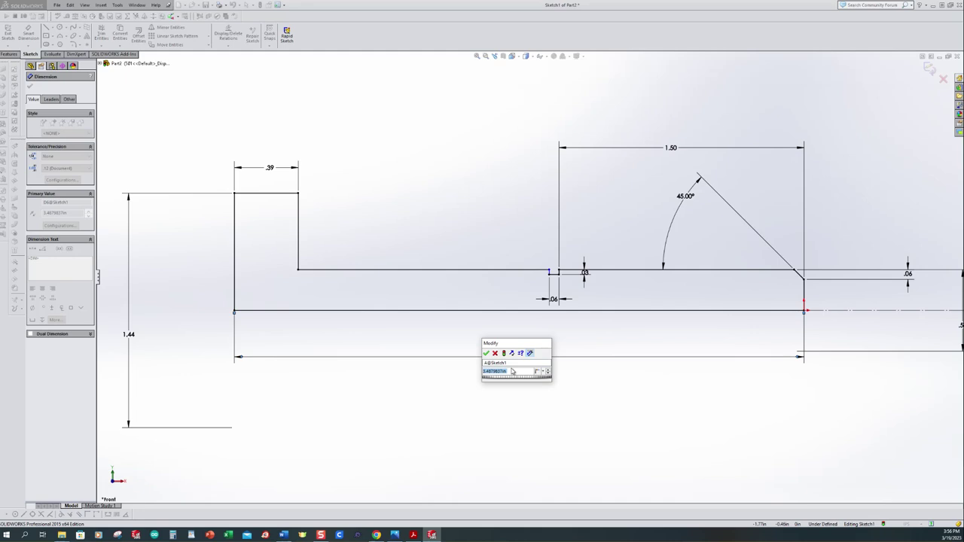
text(3)
key(Return)
key(f)
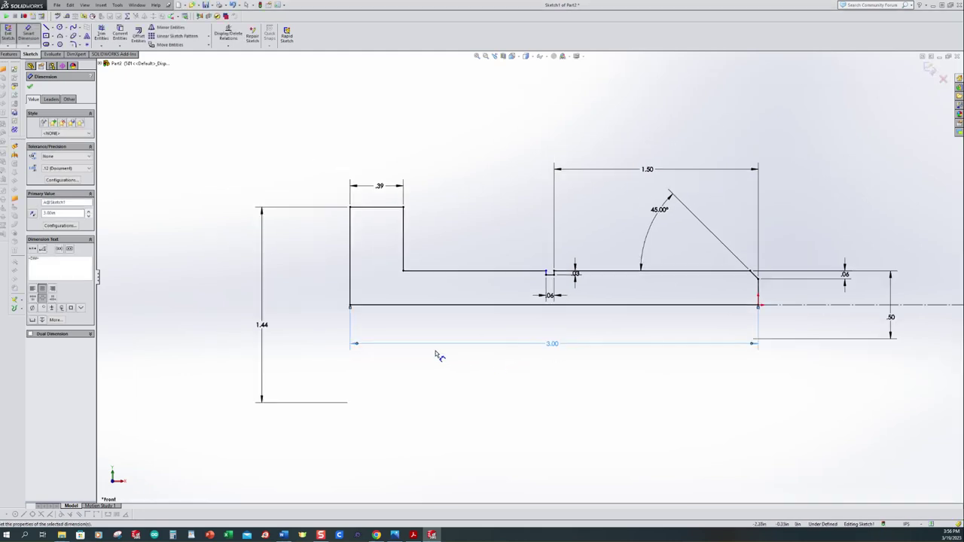
scroll(624, 312, down, 1)
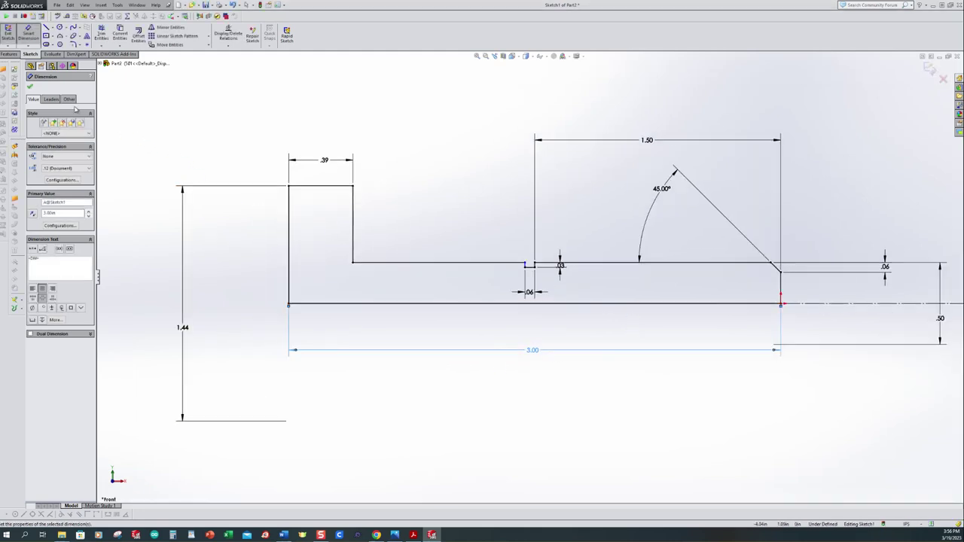
click(31, 87)
Step: Make the slanted undercut edge vertical to fully define the sketch, then preview a 360° revolve
key(z)
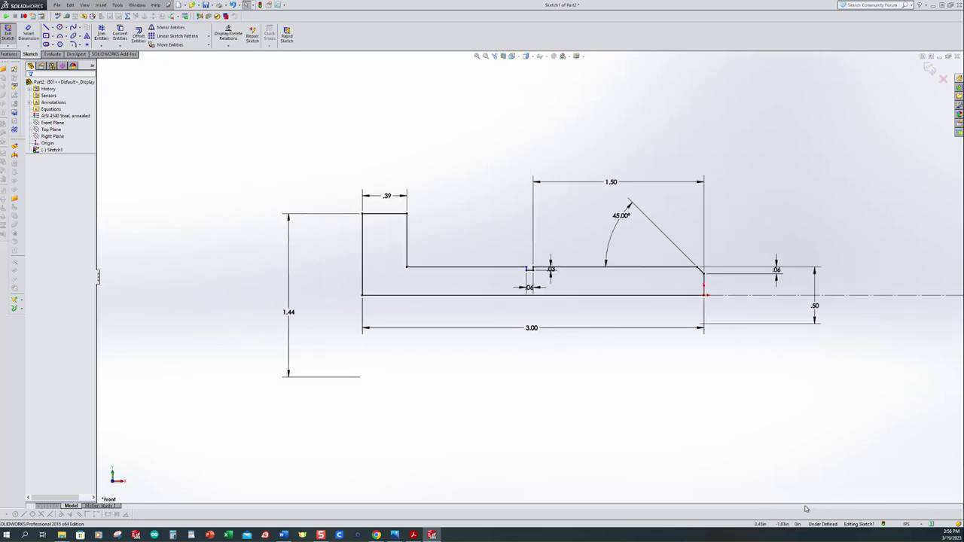
scroll(557, 278, down, 8)
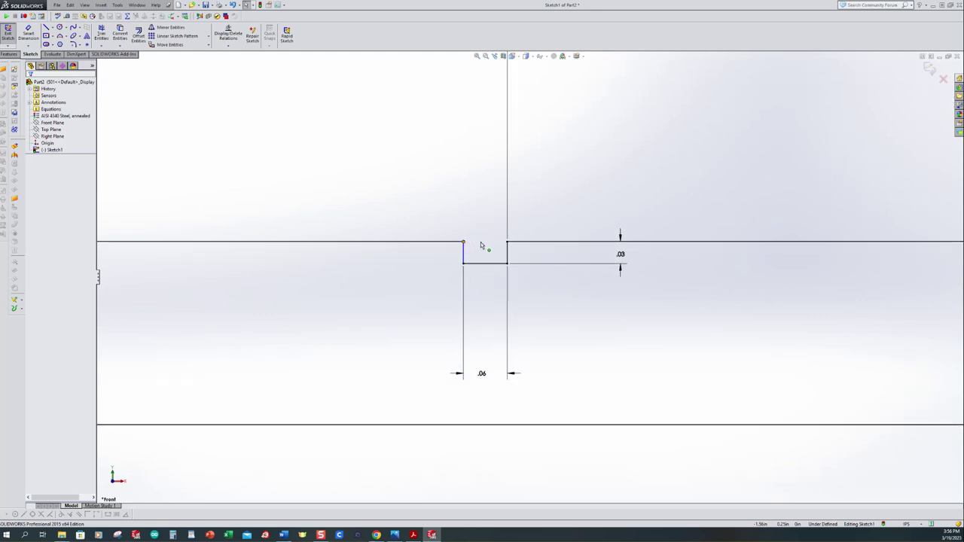
mouse_move(462, 241)
mouse_down()
mouse_move(483, 245)
mouse_move(440, 242)
mouse_up()
click(441, 267)
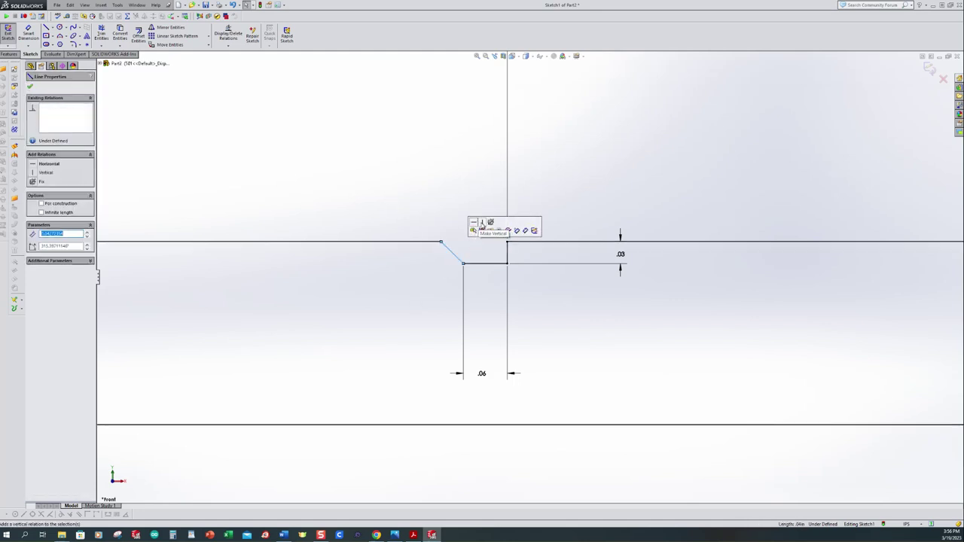
click(482, 224)
click(422, 194)
scroll(530, 275, up, 3)
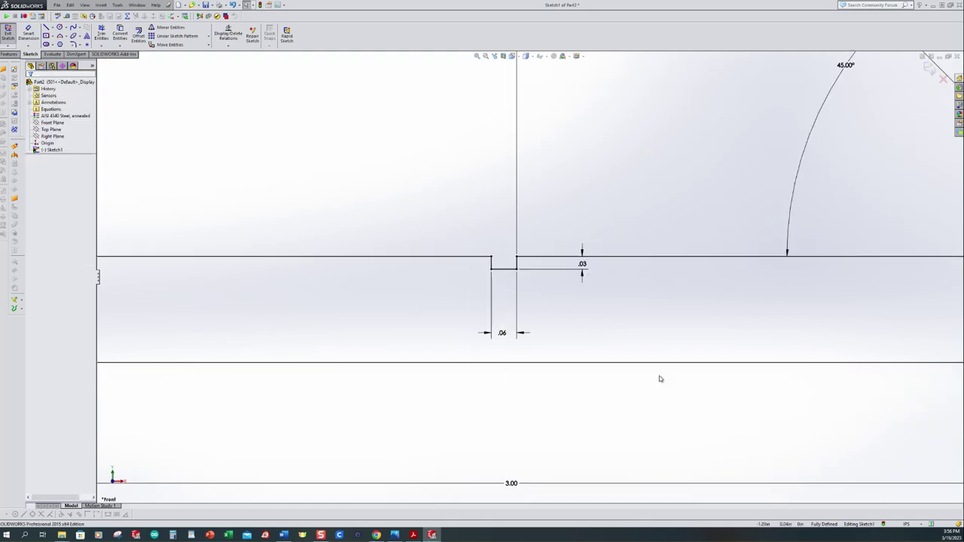
key(f)
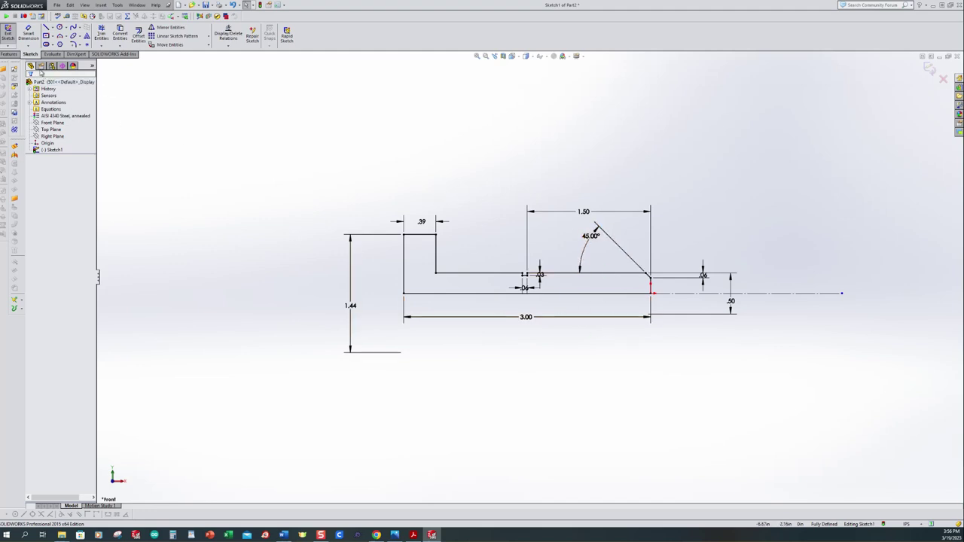
key(r)
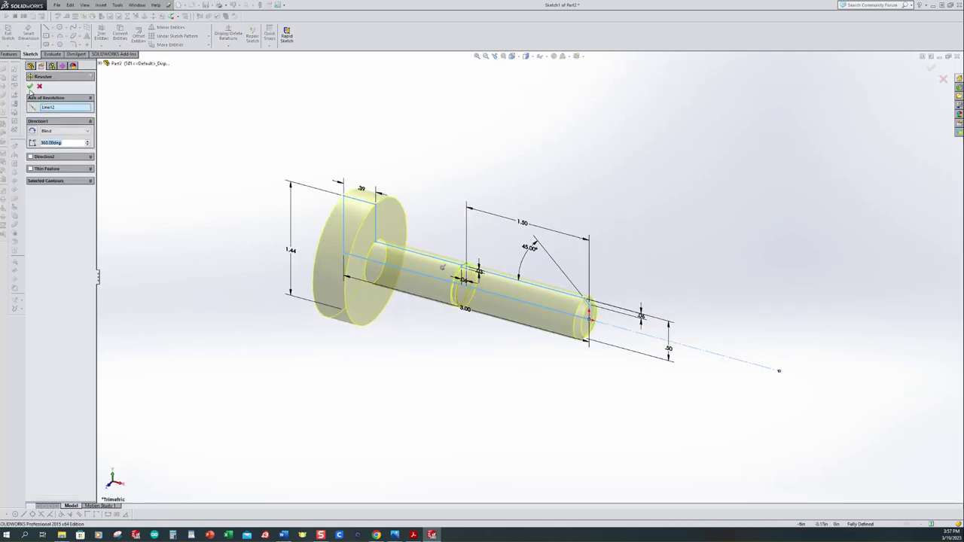
Step: Accept the revolve to create the solid T-bolt body, checking the drawing PDF for the head shape
click(30, 87)
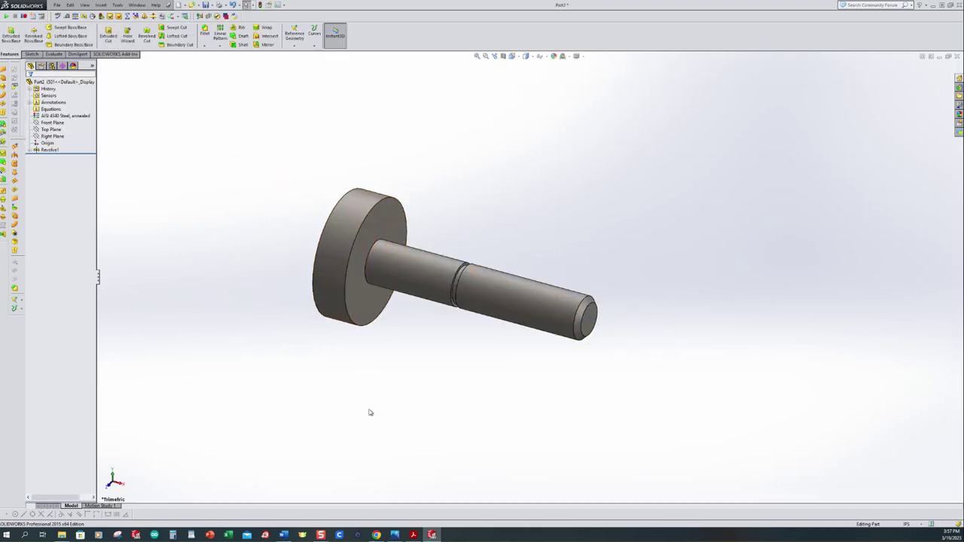
click(414, 533)
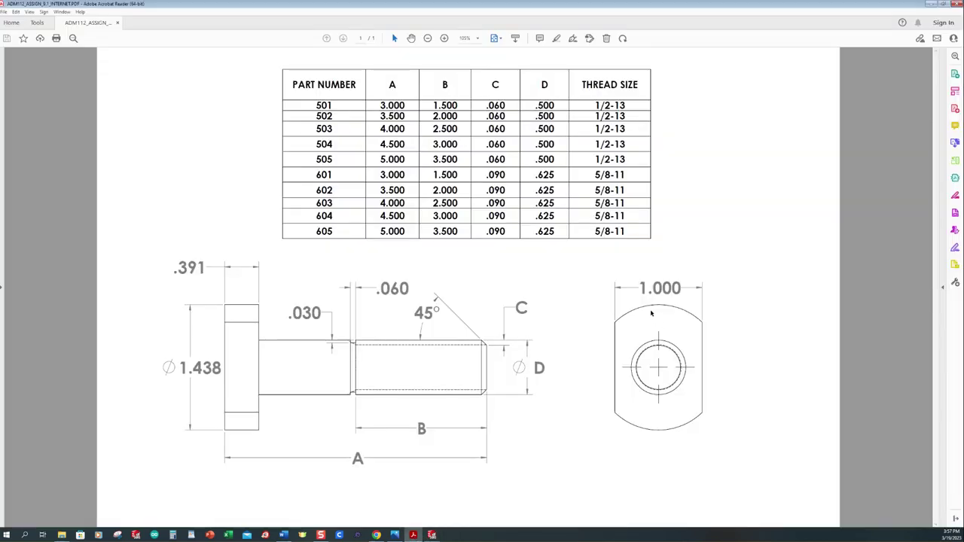
click(432, 535)
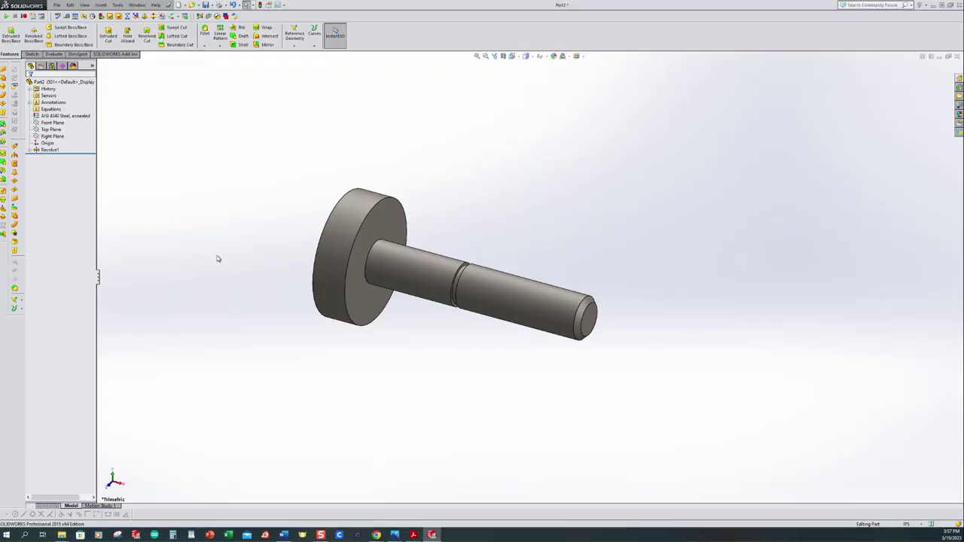
Step: Sketch a center rectangle at the origin on the head's flat face
click(109, 37)
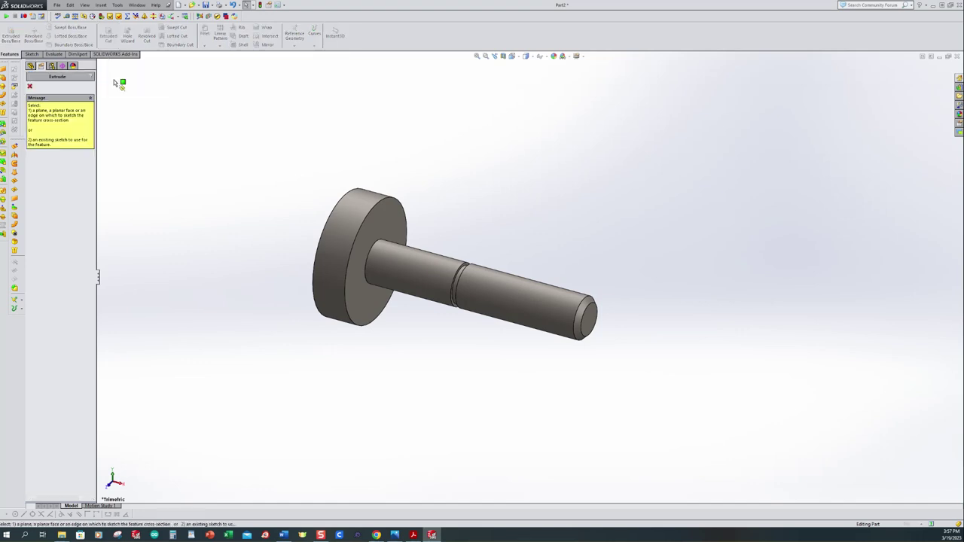
click(358, 214)
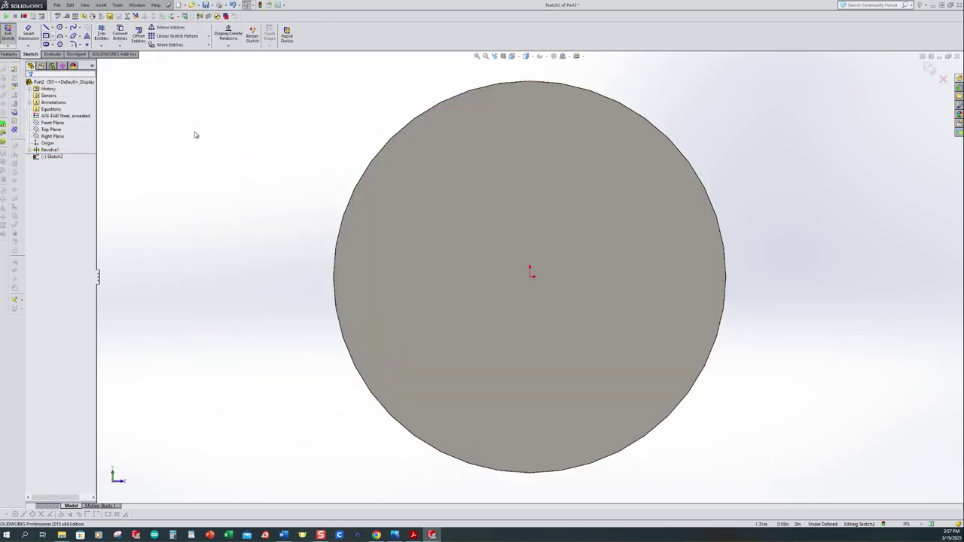
scroll(213, 223, up, 2)
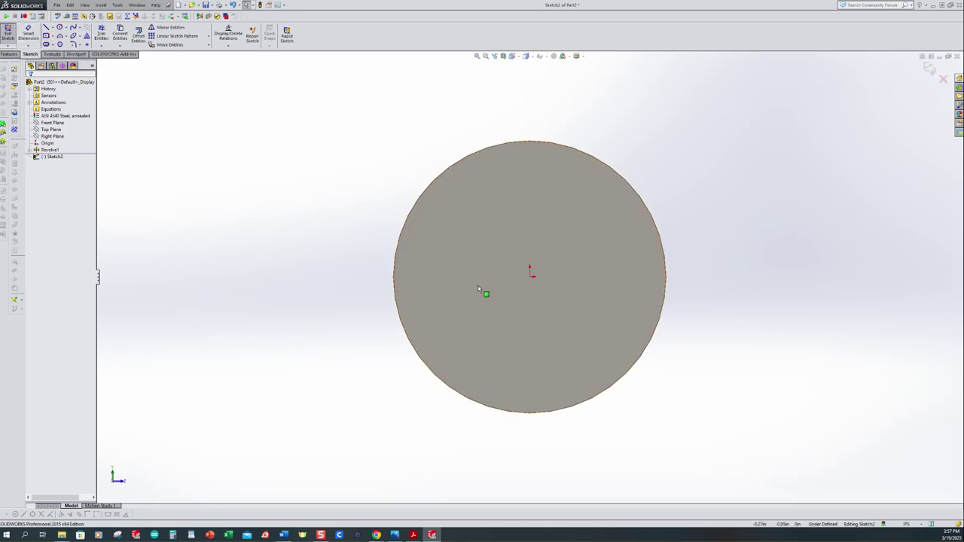
click(46, 35)
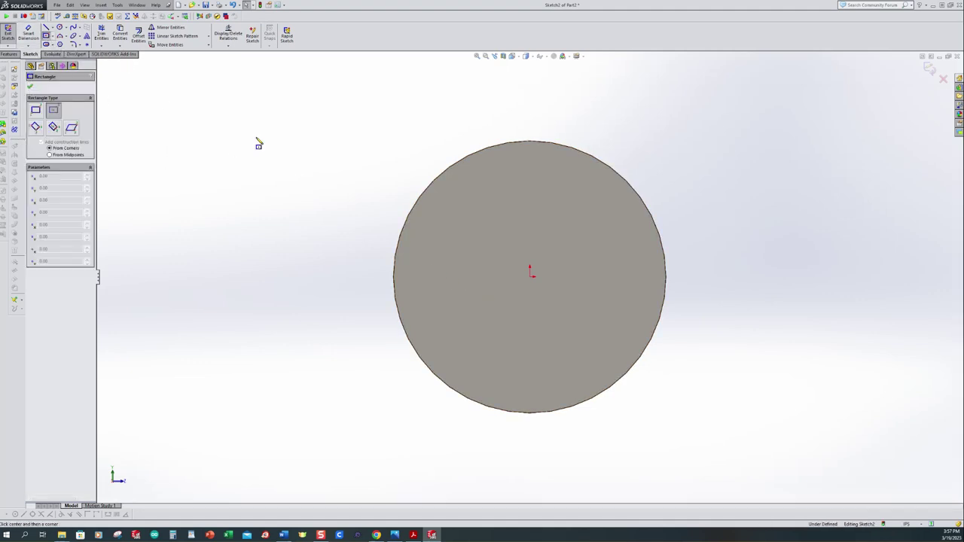
click(532, 274)
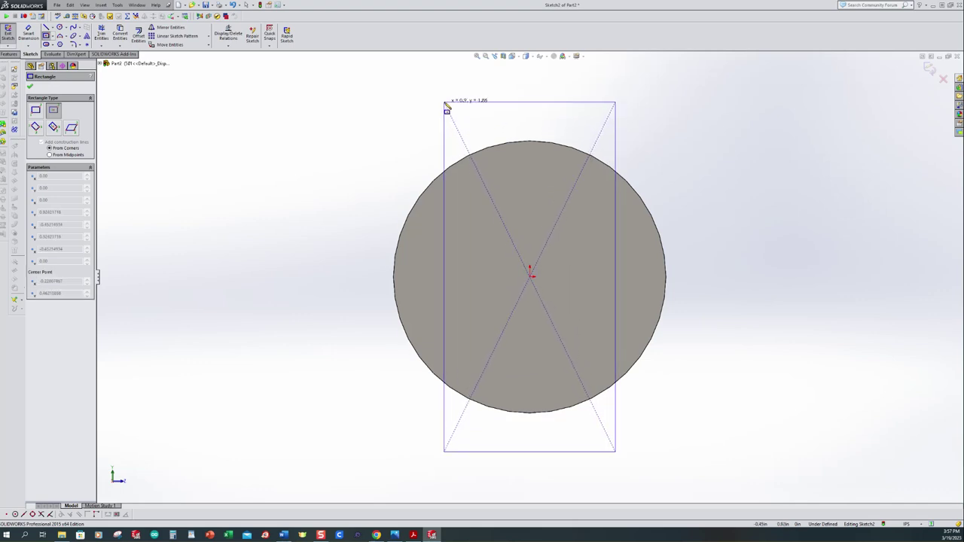
click(444, 101)
Step: Dimension the rectangle 1.00 wide and 2.00 tall
click(28, 32)
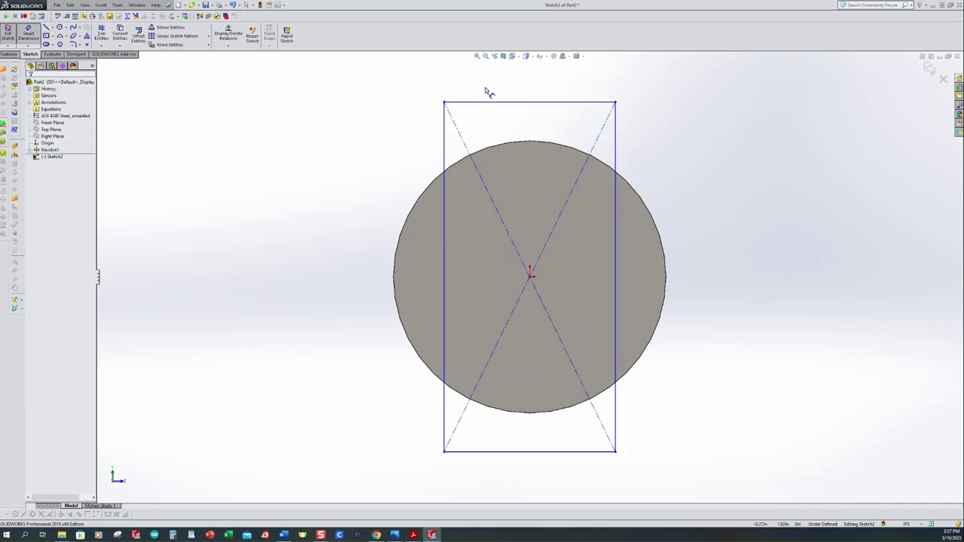
click(508, 102)
click(515, 90)
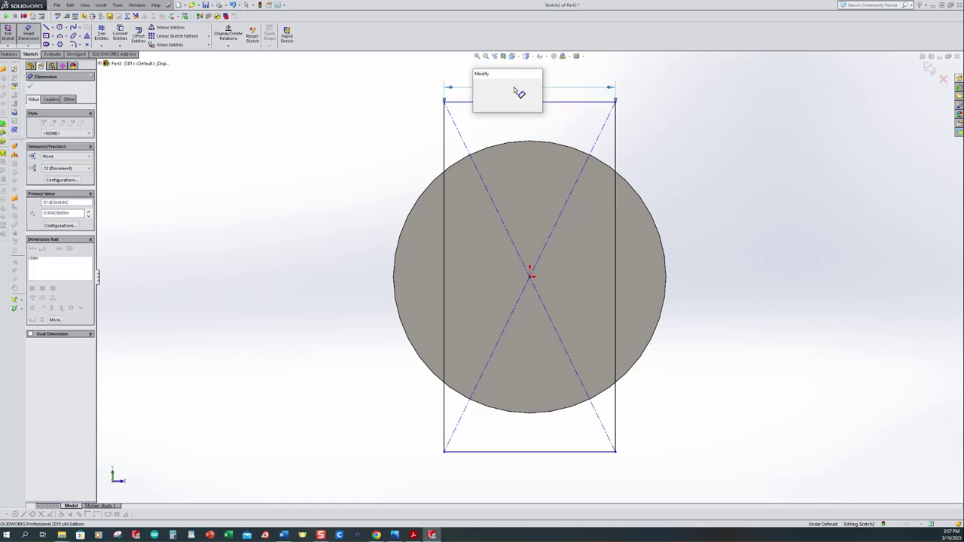
text(1)
key(Return)
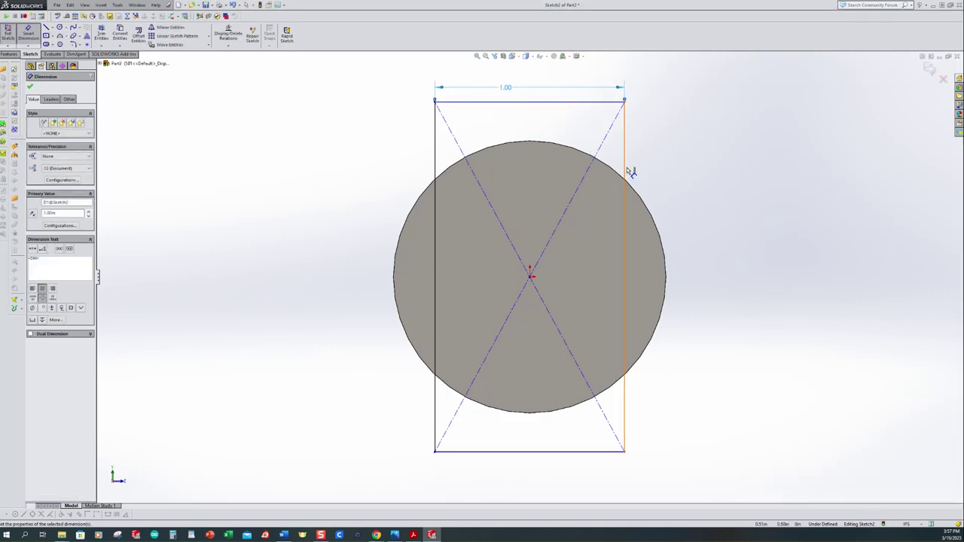
click(626, 173)
click(700, 184)
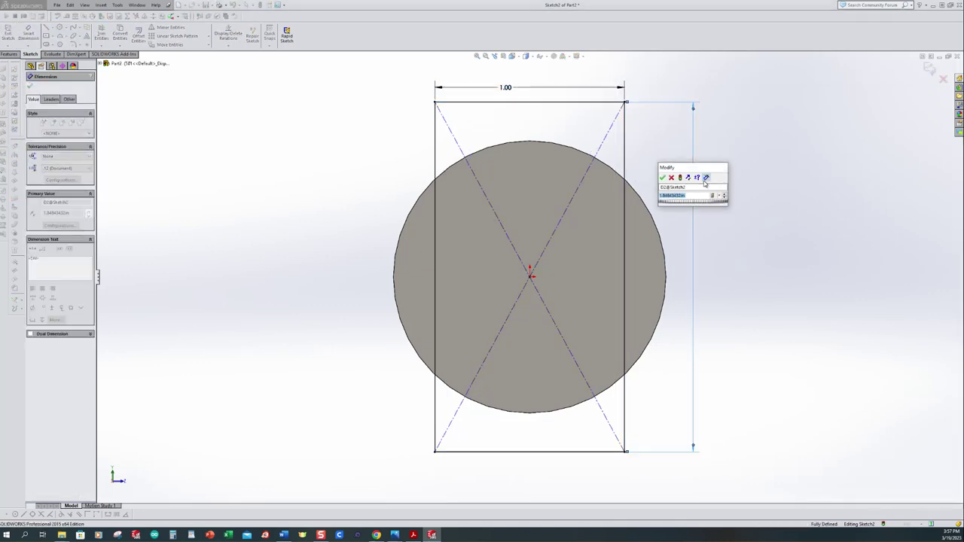
key(Return)
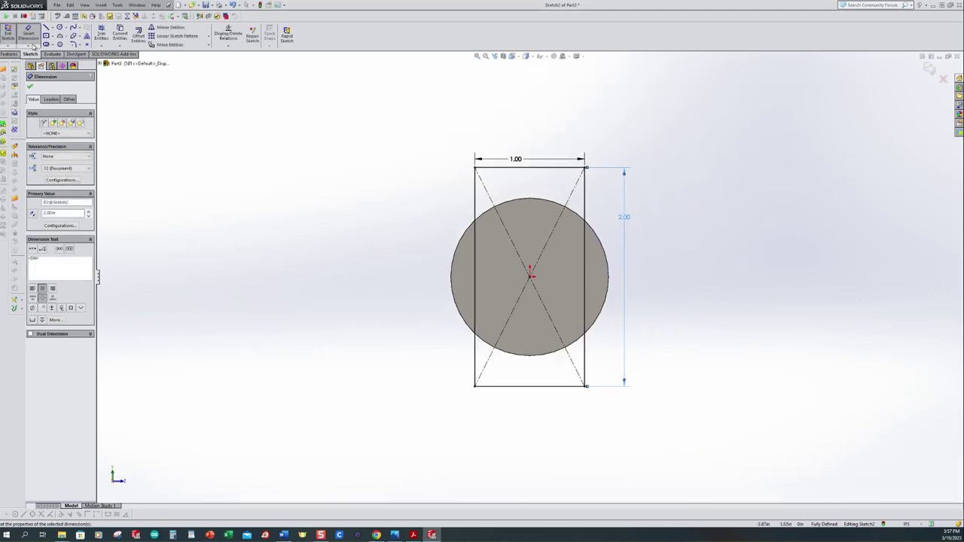
Step: Apply a Through All extruded cut with Flip side to cut, then view the part isometrically
key(Escape)
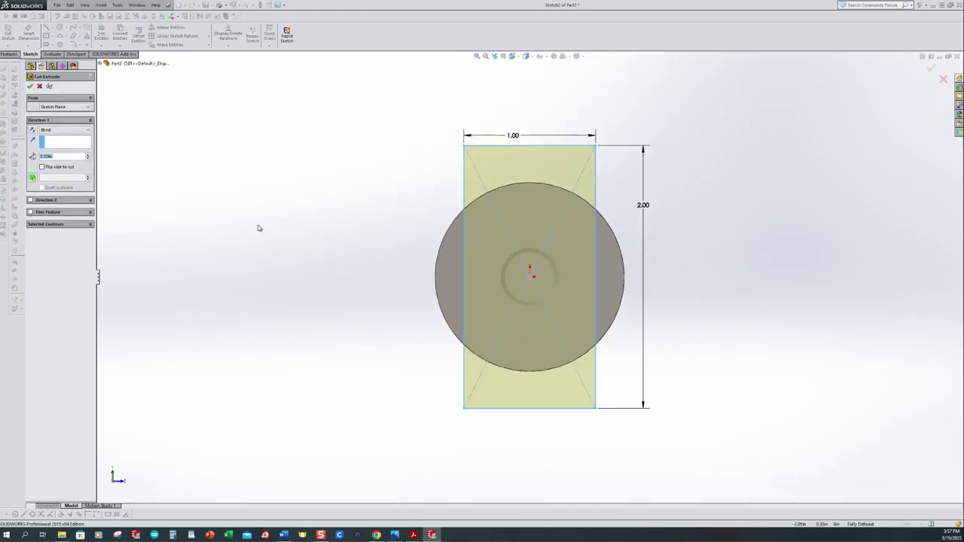
click(61, 131)
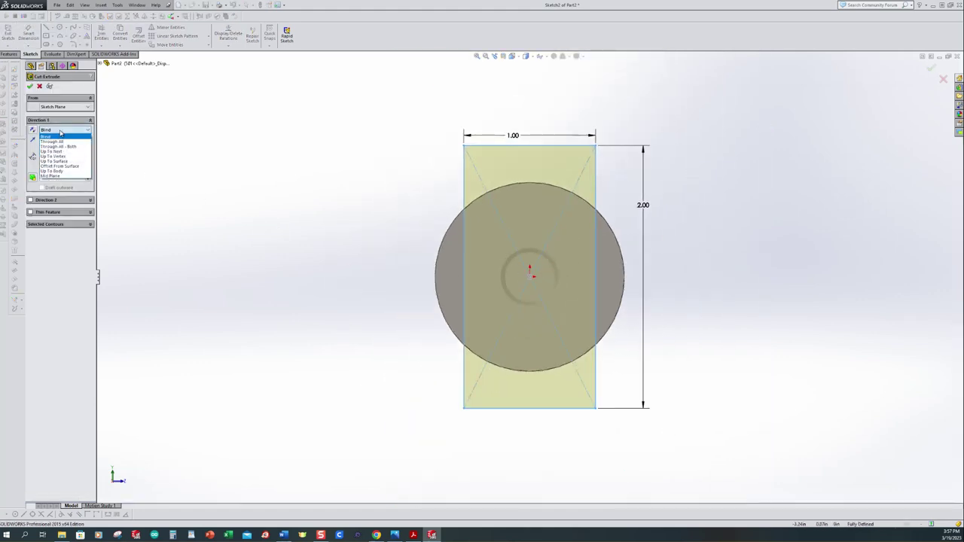
click(62, 142)
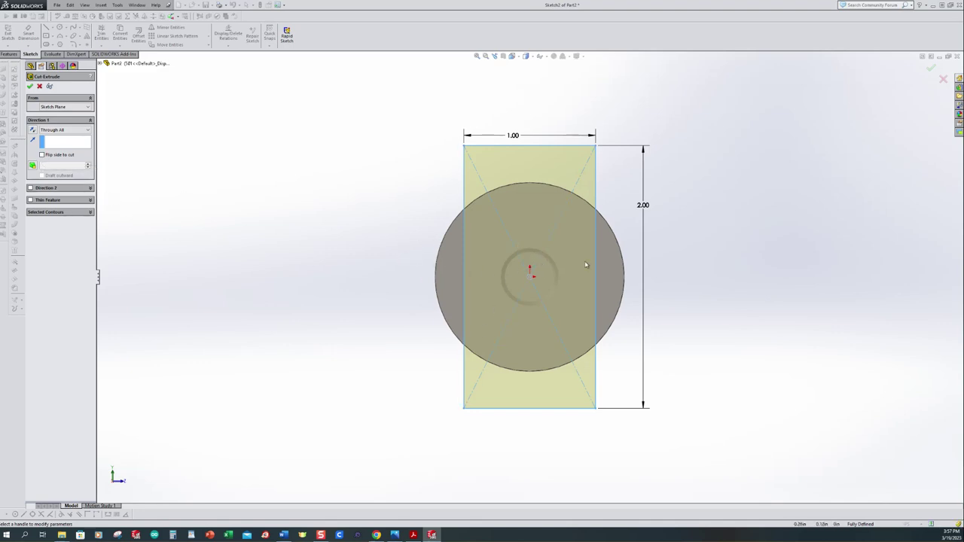
click(42, 154)
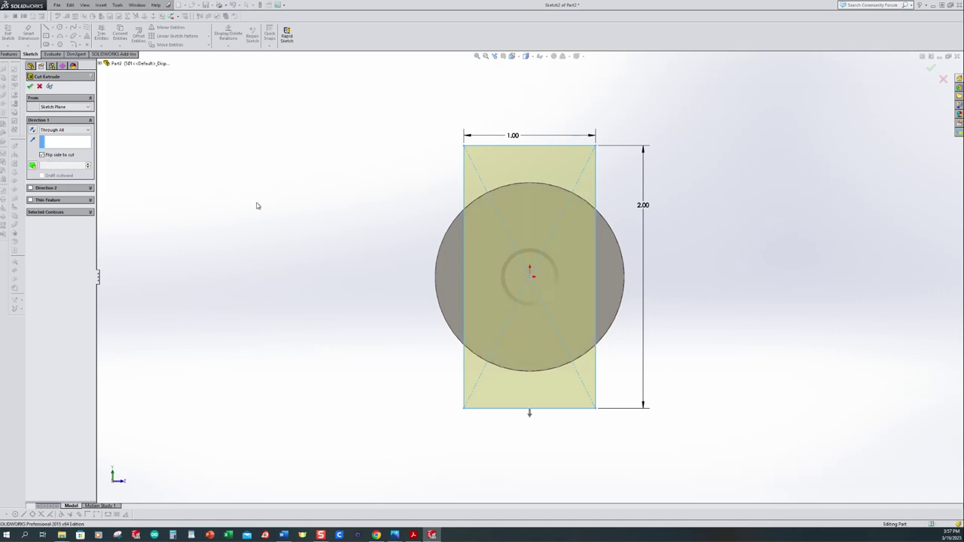
key(Return)
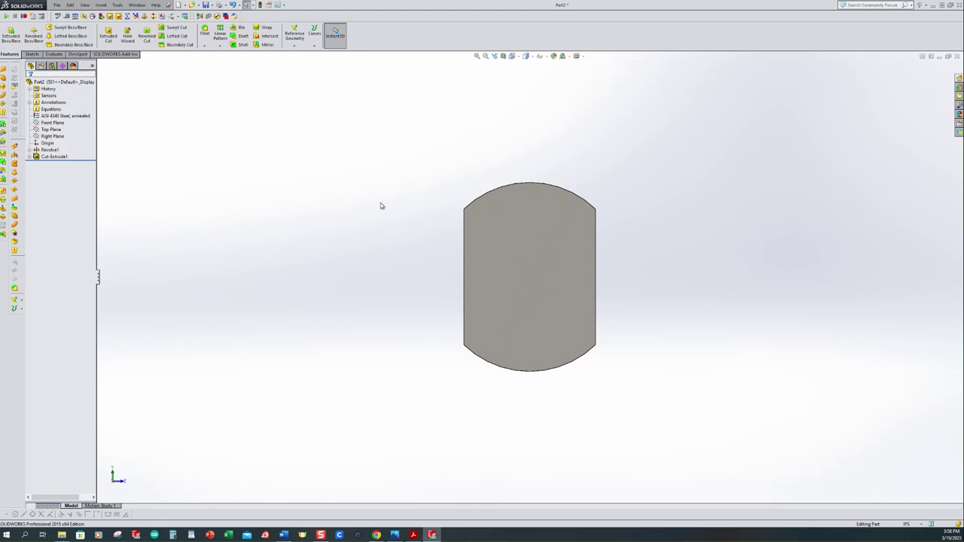
key(ctrl+7)
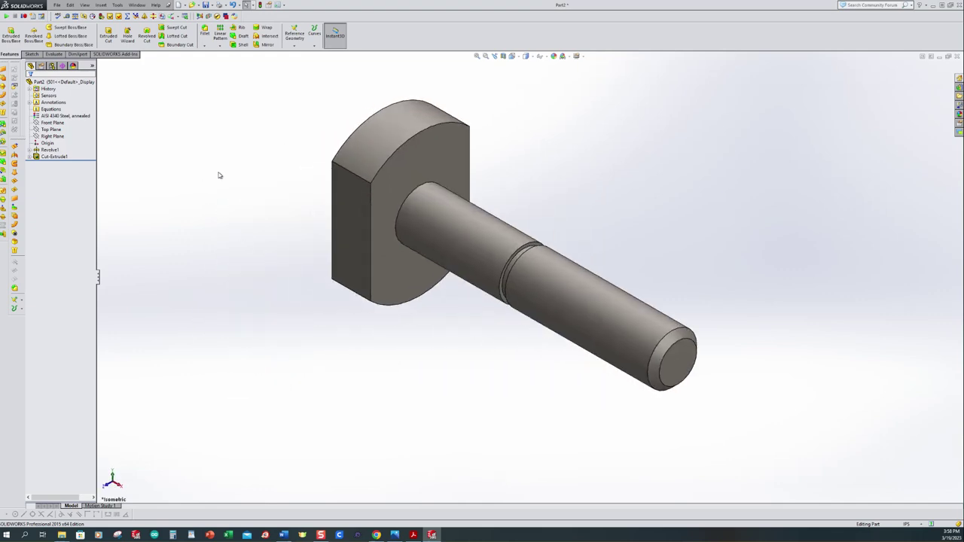
Step: Save the untitled part as JUNK.SLDPRT in the ADM_112_ASSIGN_9.1 folder
click(206, 4)
text(AD)
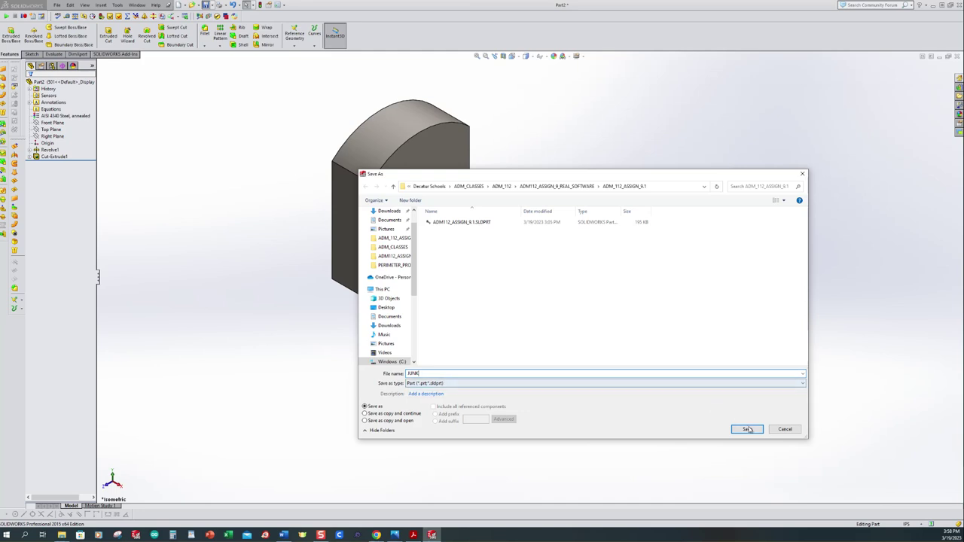
click(746, 428)
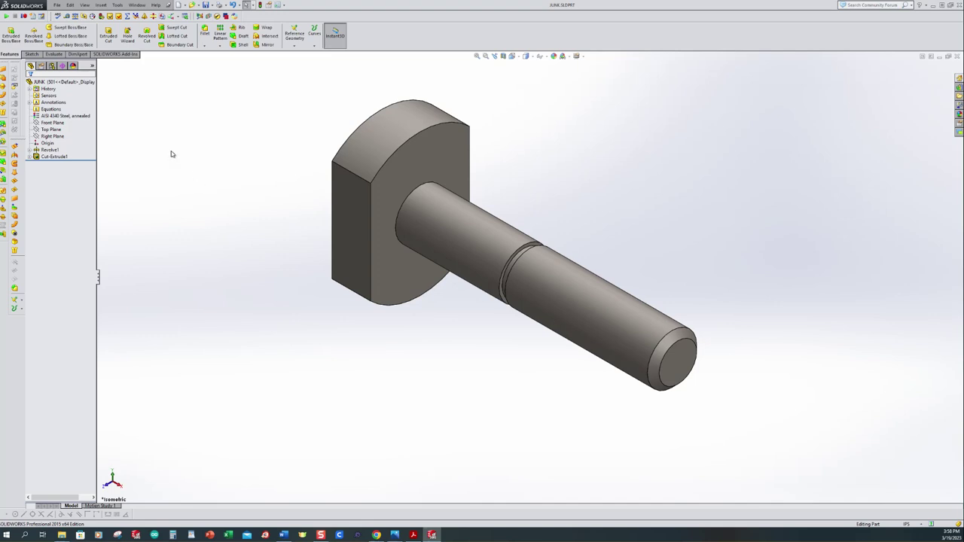
Step: Insert an auto-created design table listing configurations 501–605 with C, D, B, A values
click(101, 6)
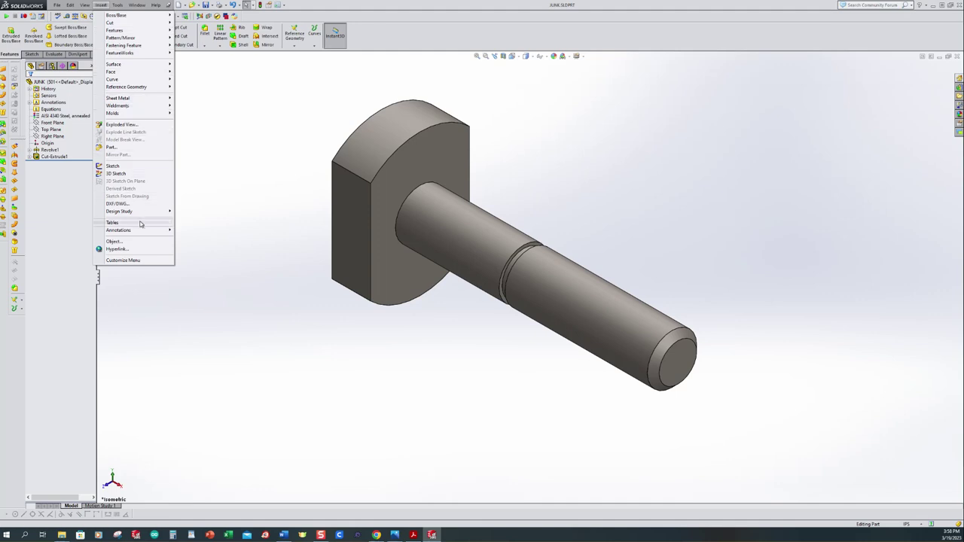
mouse_move(141, 227)
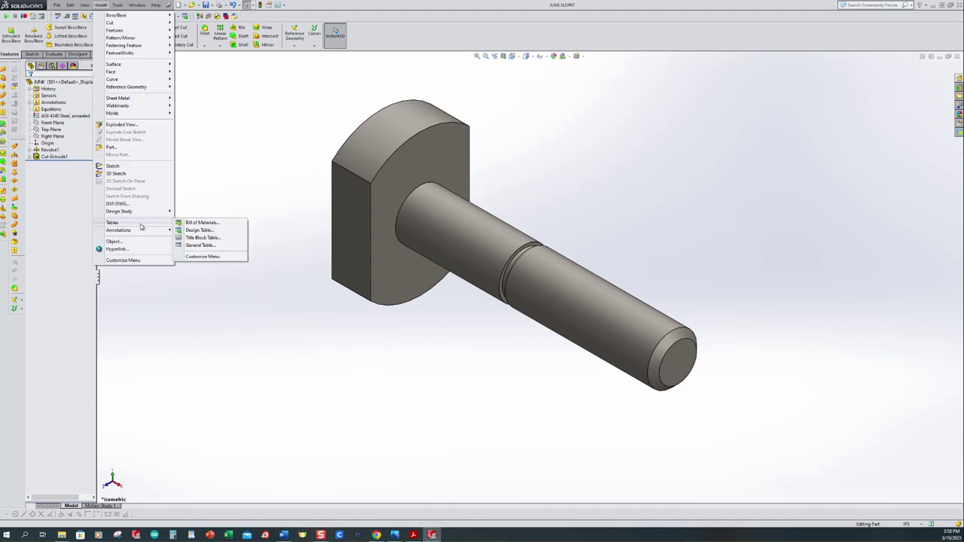
click(197, 231)
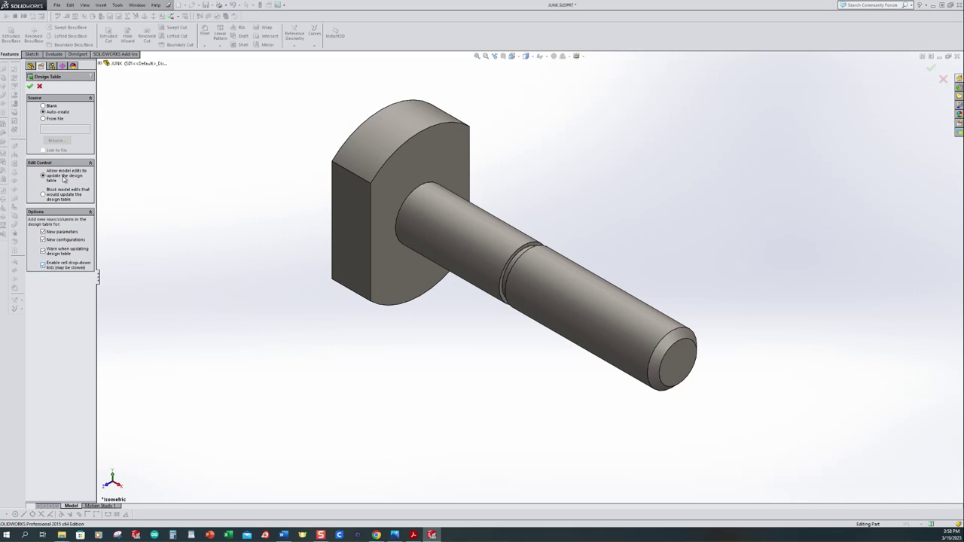
click(31, 87)
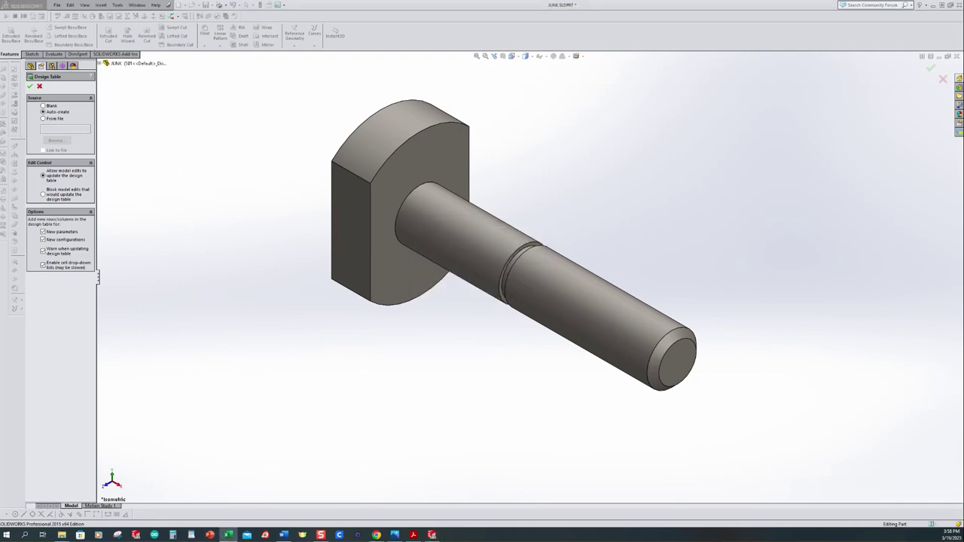
drag(411, 92, 515, 34)
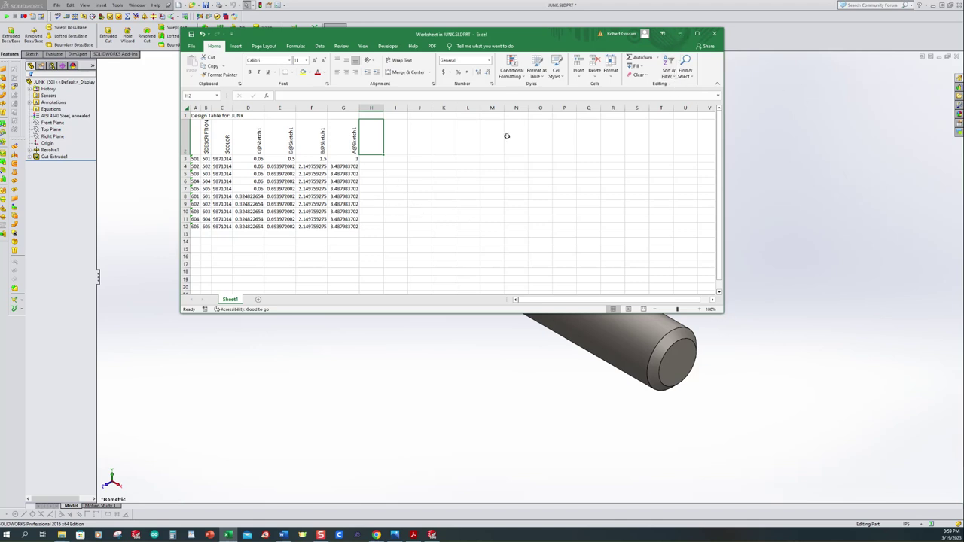
Step: Close the design table worksheet, save JUNK, and show its configurations list
click(679, 34)
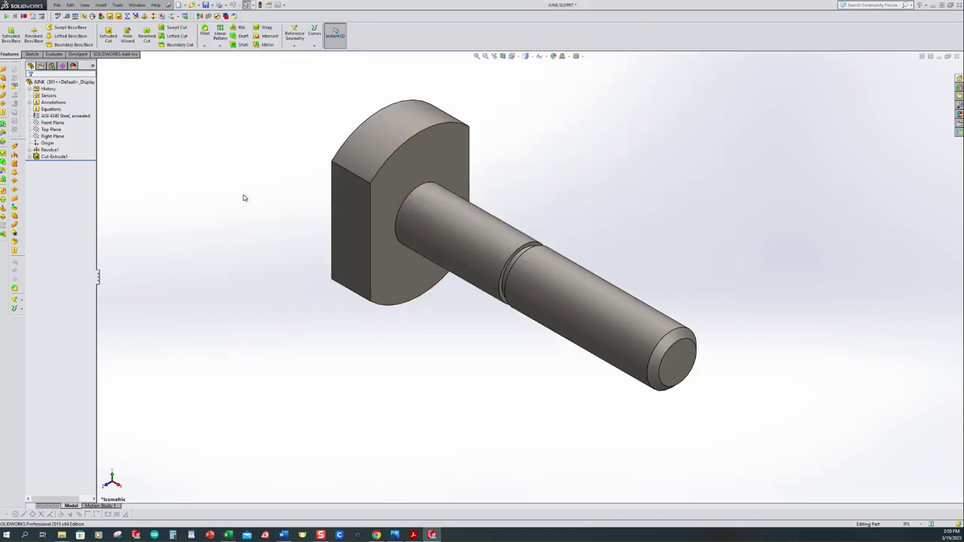
click(206, 4)
click(52, 67)
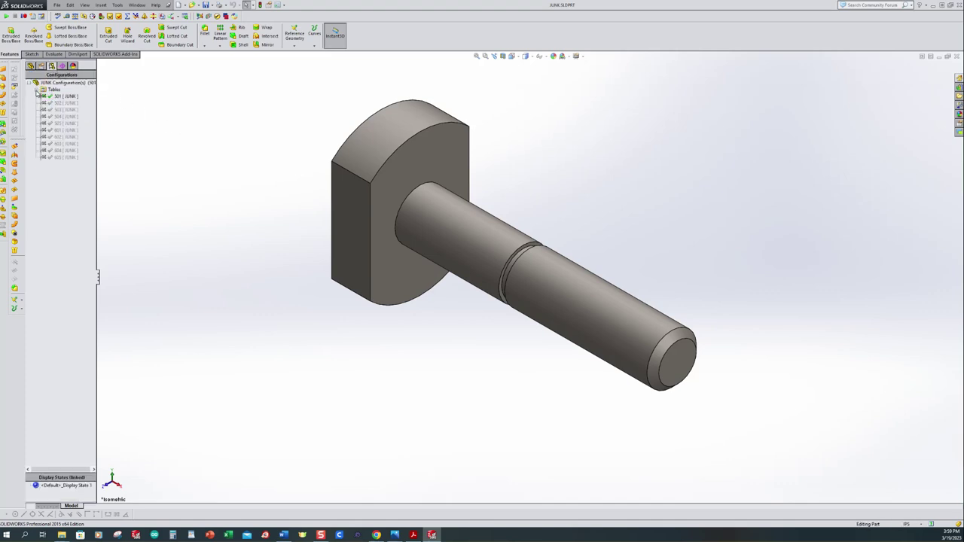
Step: Activate configurations 502 through 602 in turn, then select the Design Table under Tables
click(64, 103)
double_click(60, 106)
click(60, 110)
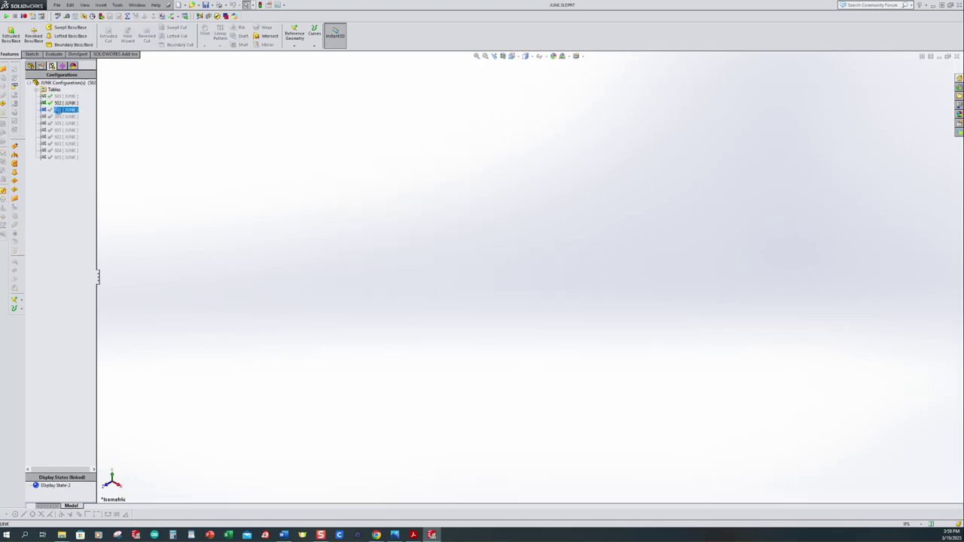
double_click(60, 110)
click(60, 117)
double_click(60, 117)
click(60, 124)
double_click(60, 123)
click(59, 130)
double_click(60, 130)
click(60, 137)
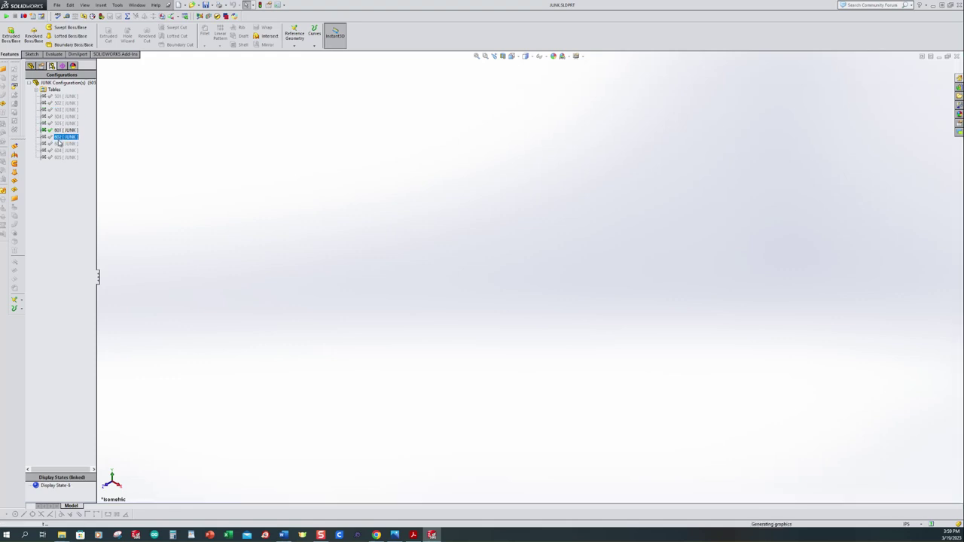
double_click(60, 137)
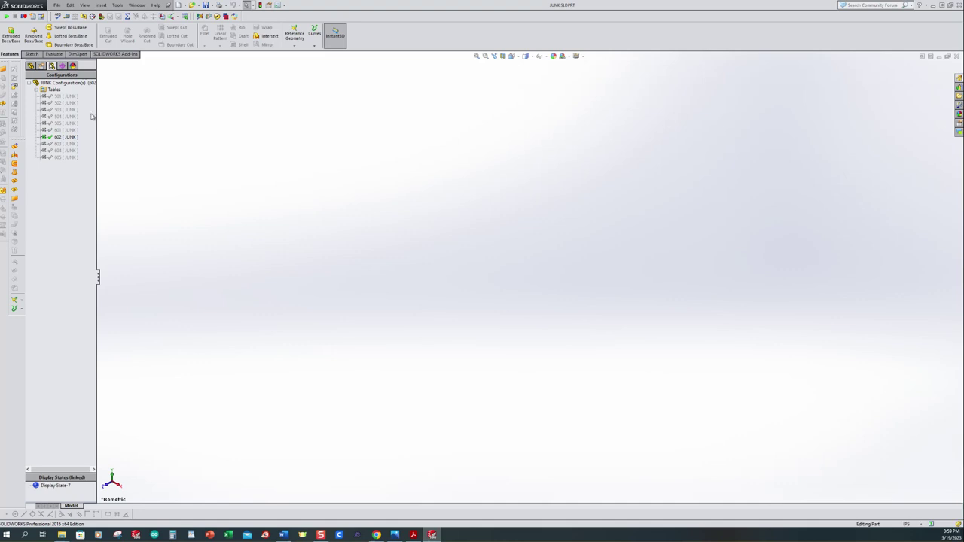
click(37, 92)
click(60, 96)
Step: Edit the design table to add $STATE columns for Cut-Extrude1, Revolve1 and Sketch2
right_click(60, 98)
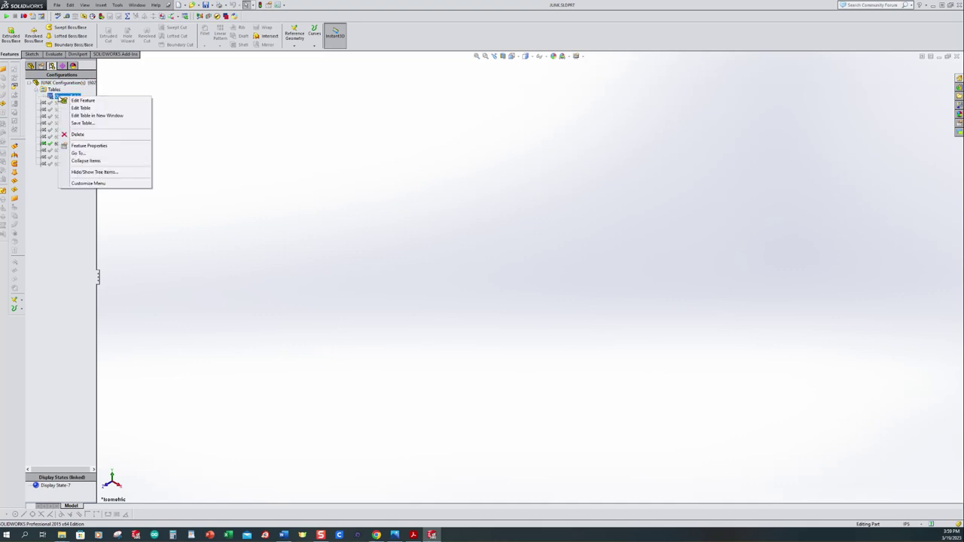
click(78, 108)
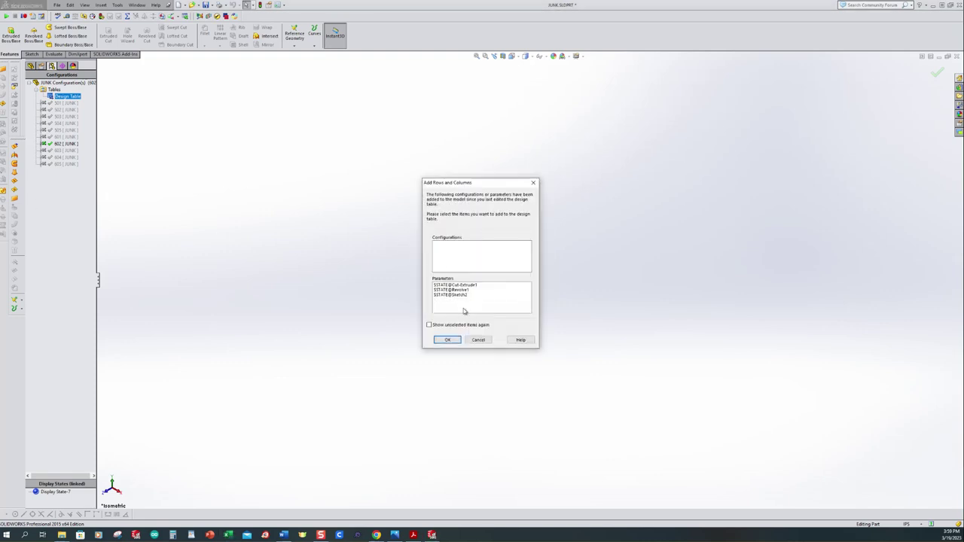
click(458, 287)
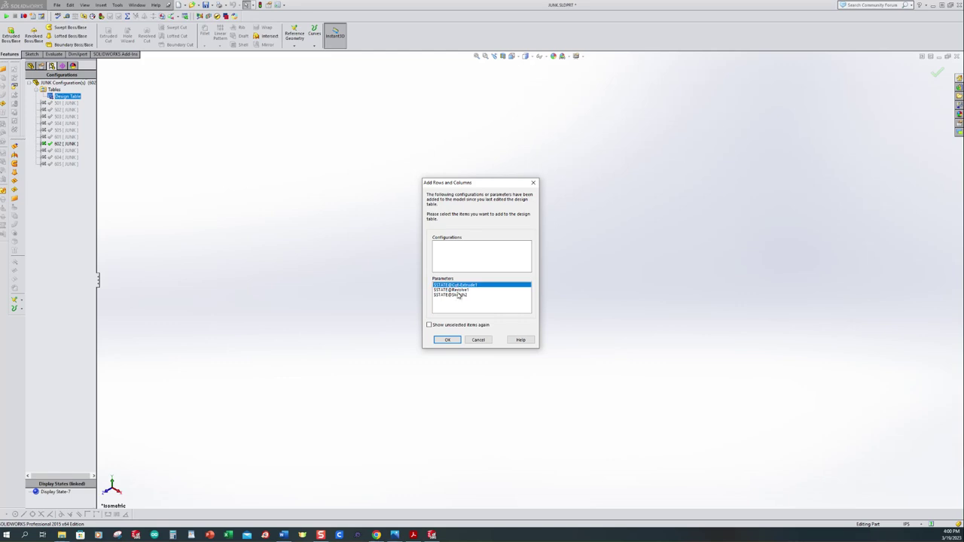
shift+click(462, 295)
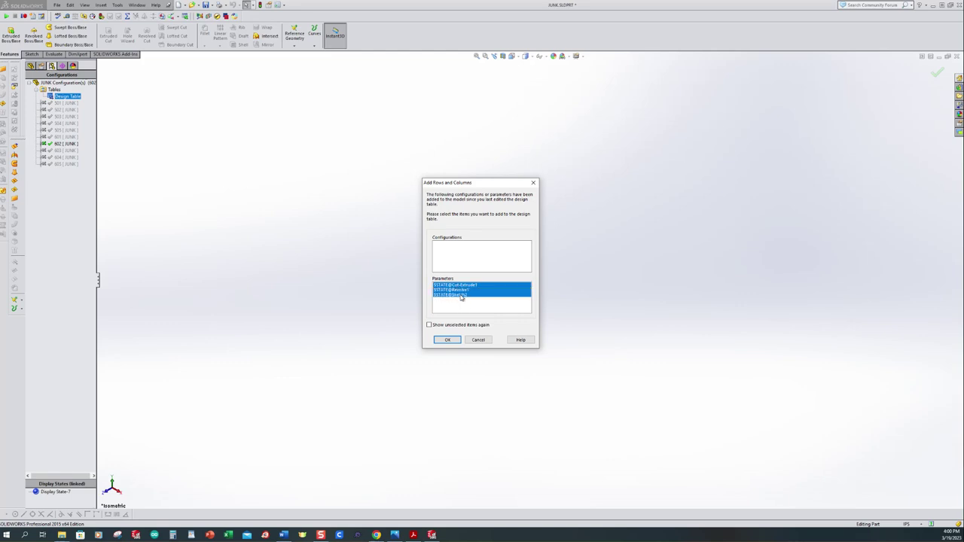
click(448, 341)
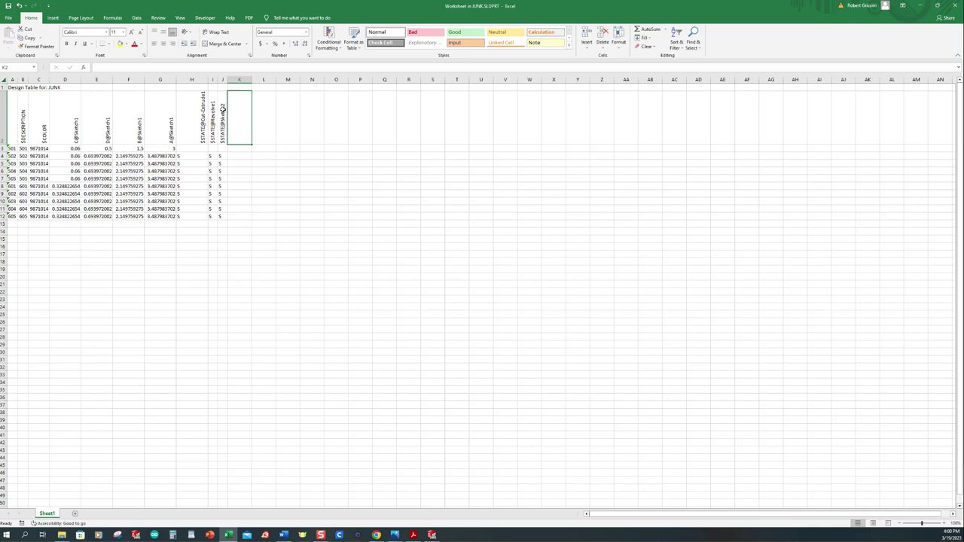
Step: Enter U in H3 and fill the Cut-Extrude1 state column down to row 12
click(188, 156)
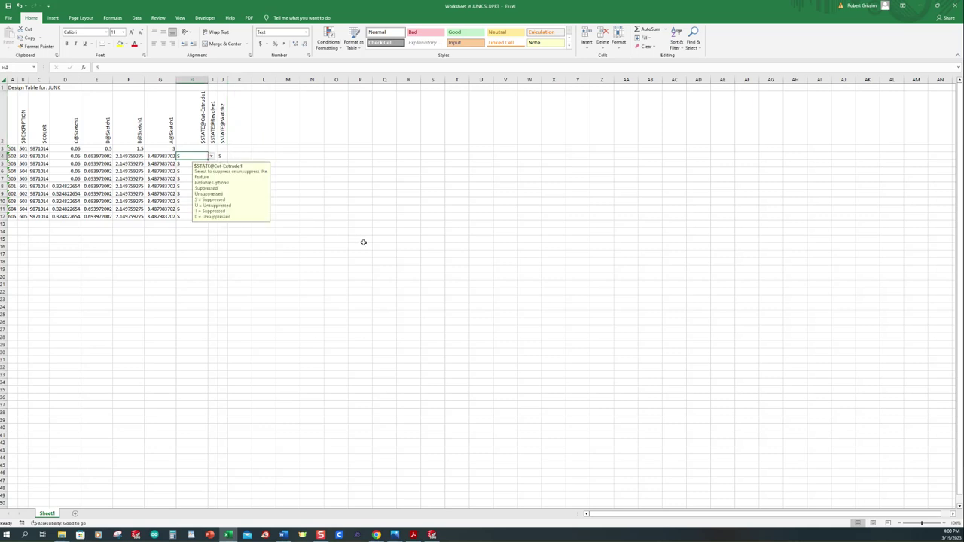
click(197, 149)
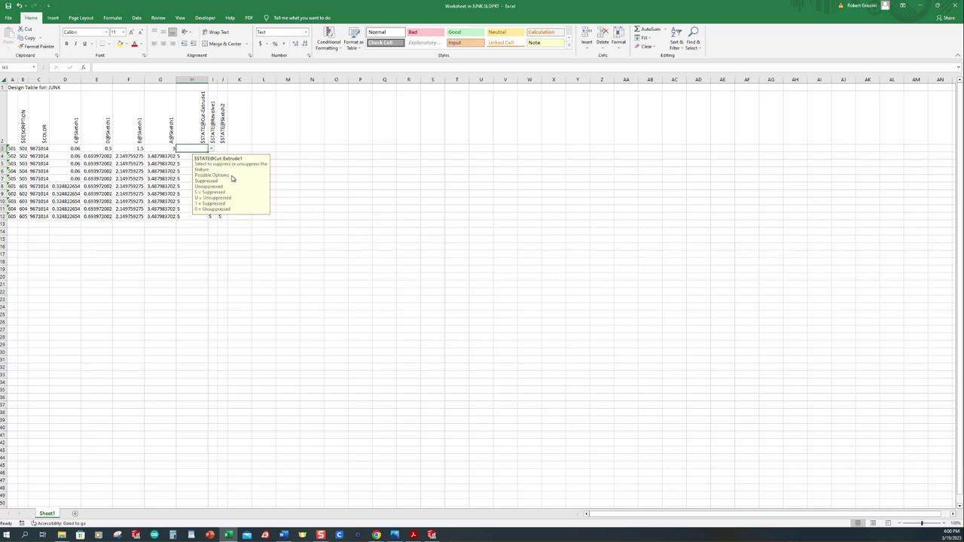
text(U)
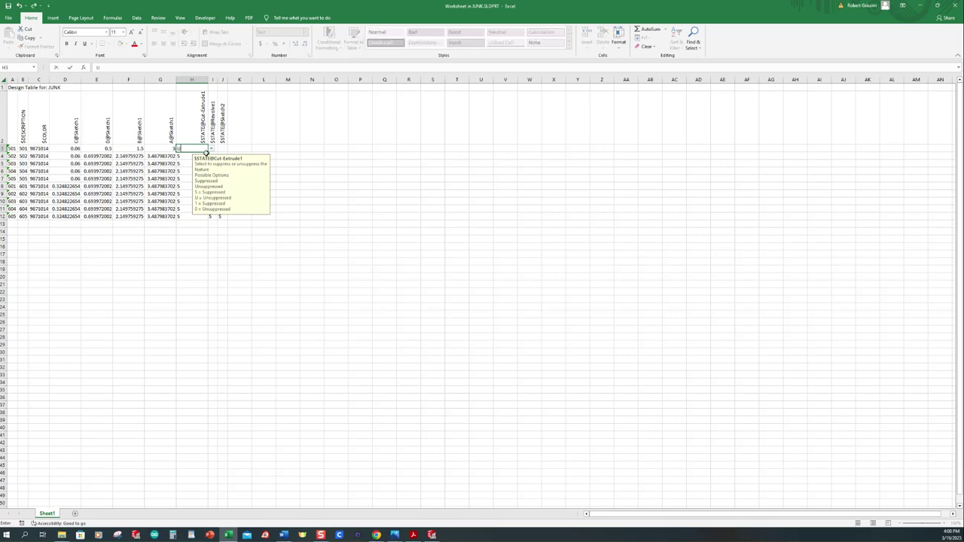
drag(209, 153, 211, 220)
click(349, 176)
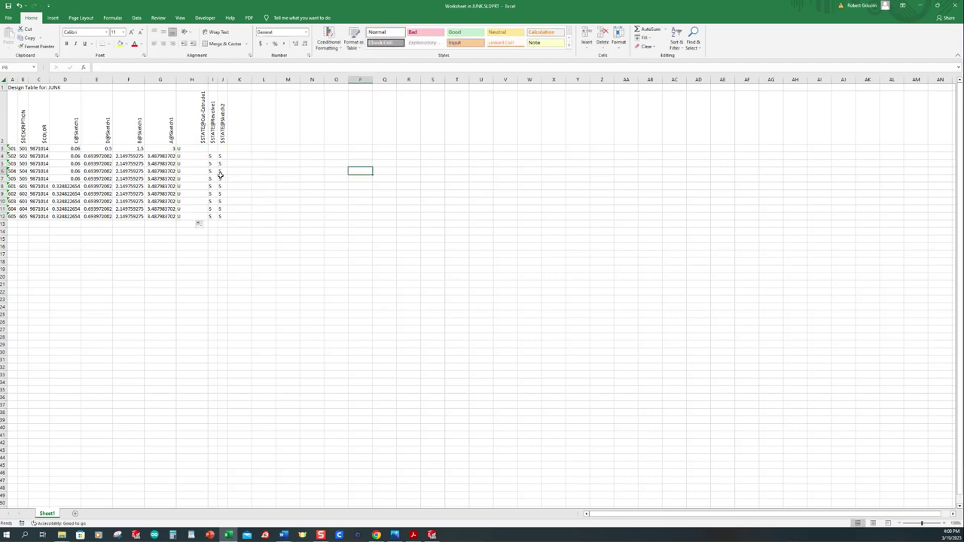
Step: Fill the Revolve1 and Sketch2 state columns with U for all ten configurations
click(211, 149)
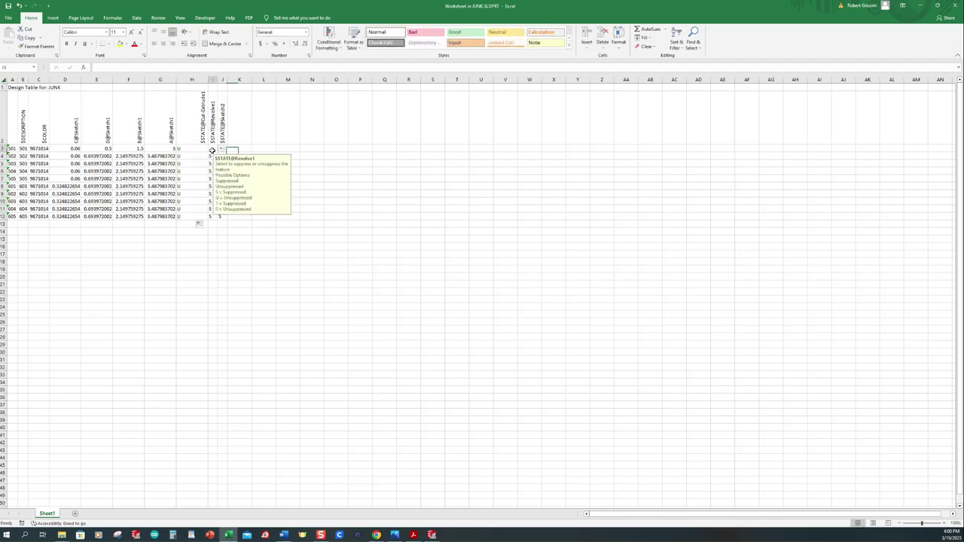
text(U)
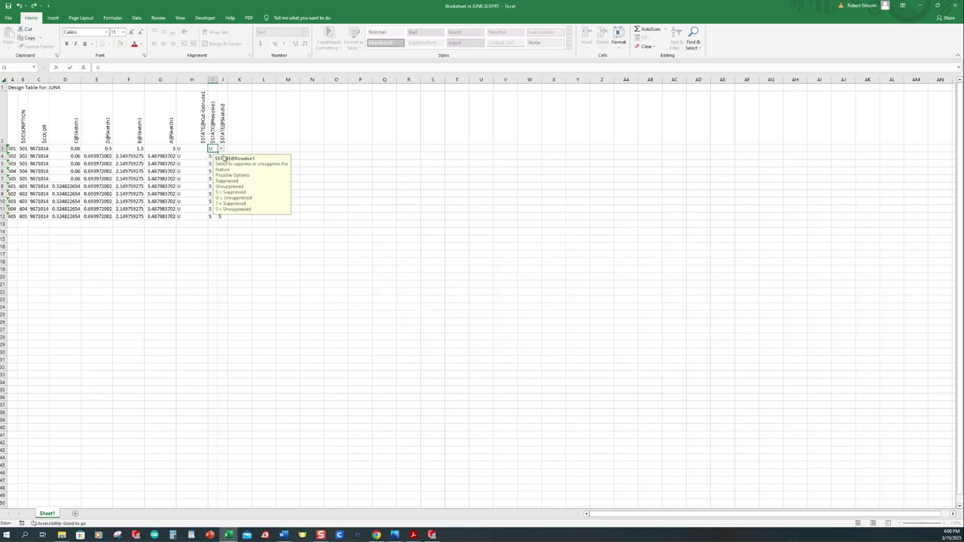
drag(218, 151, 218, 218)
click(341, 200)
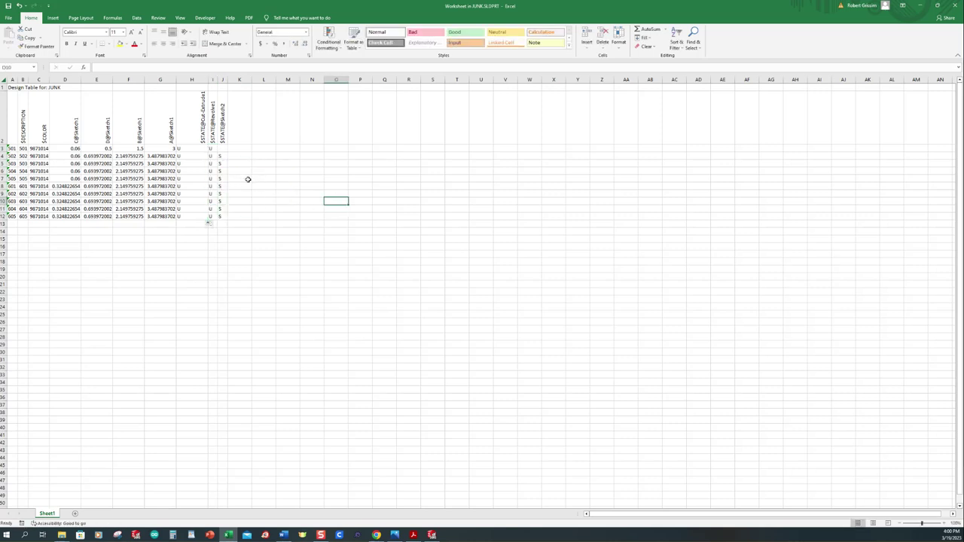
click(224, 151)
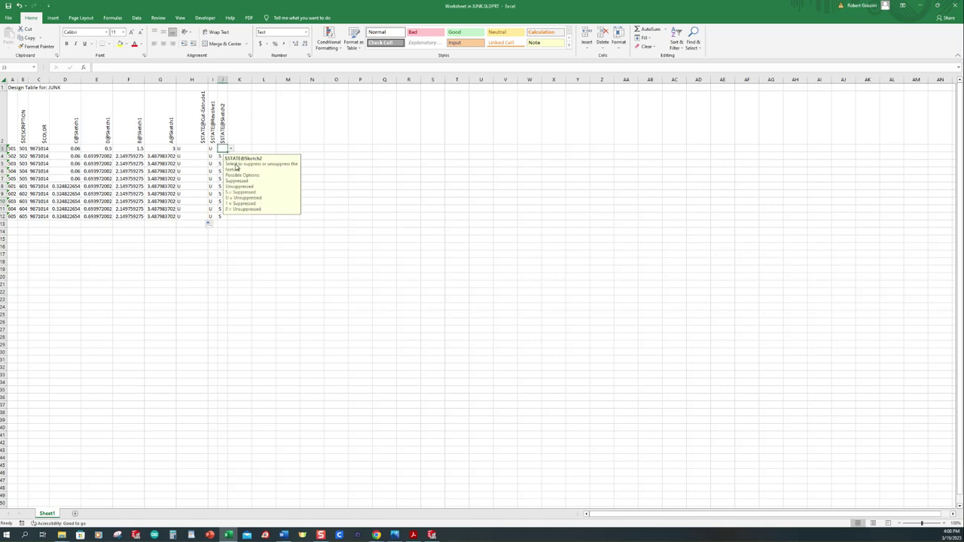
text(U)
drag(229, 152, 226, 219)
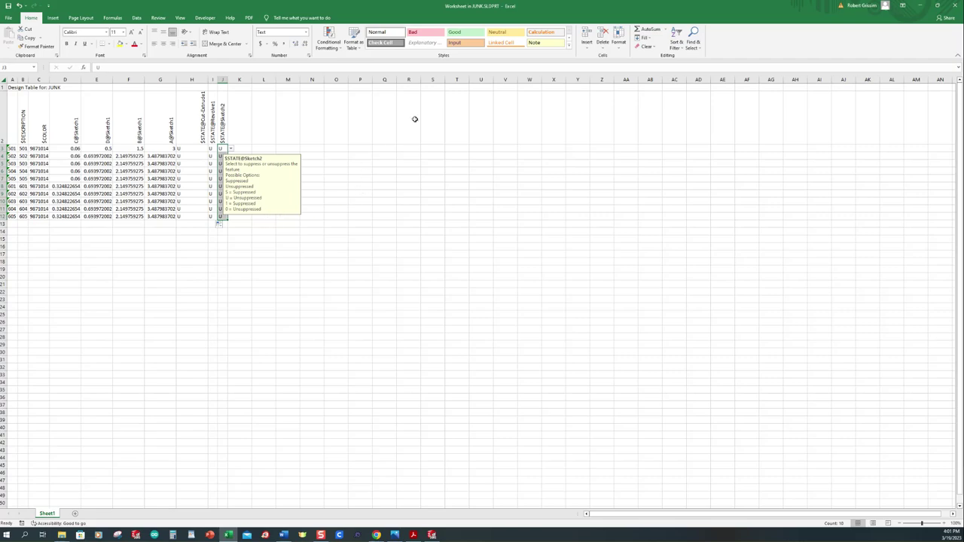
Step: Close the design table to apply it, save the part, and fit the bolt in view
click(919, 6)
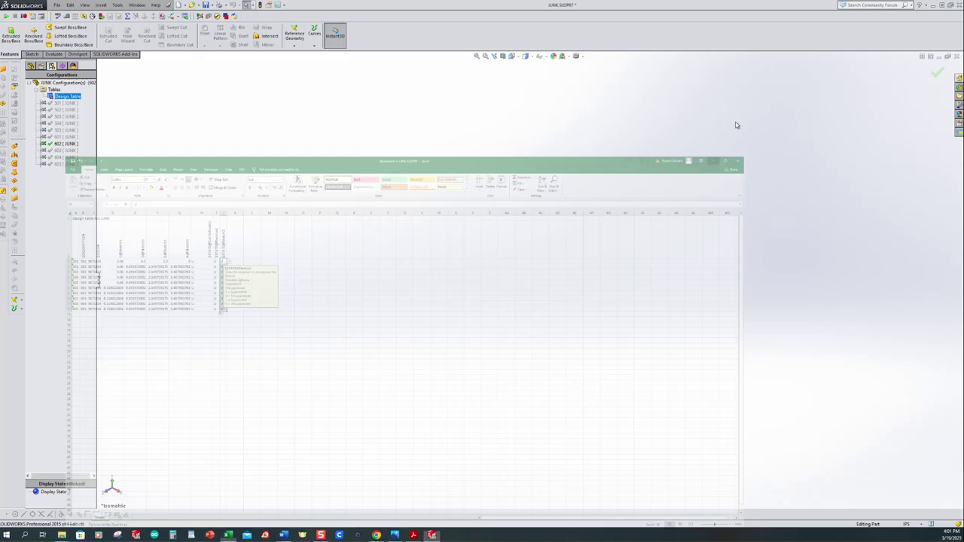
click(379, 240)
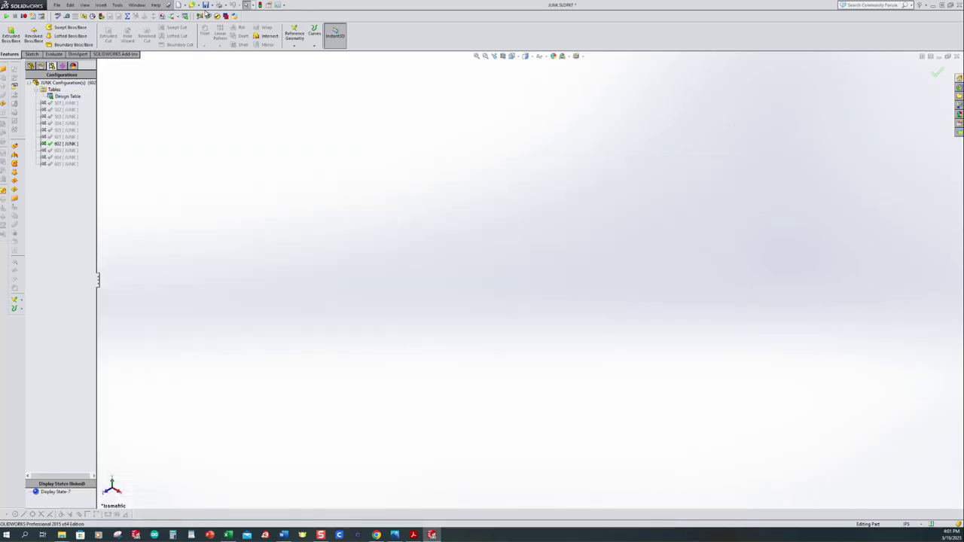
click(206, 6)
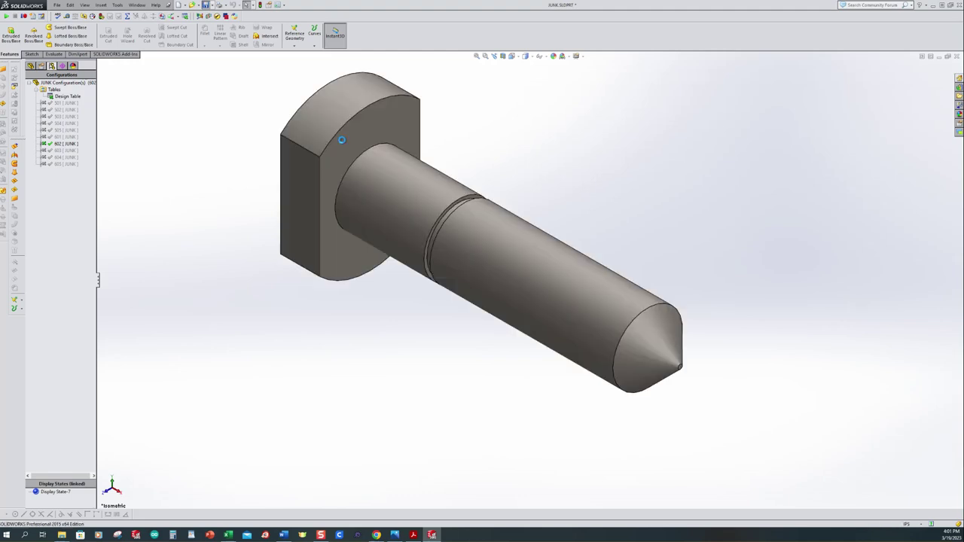
key(f)
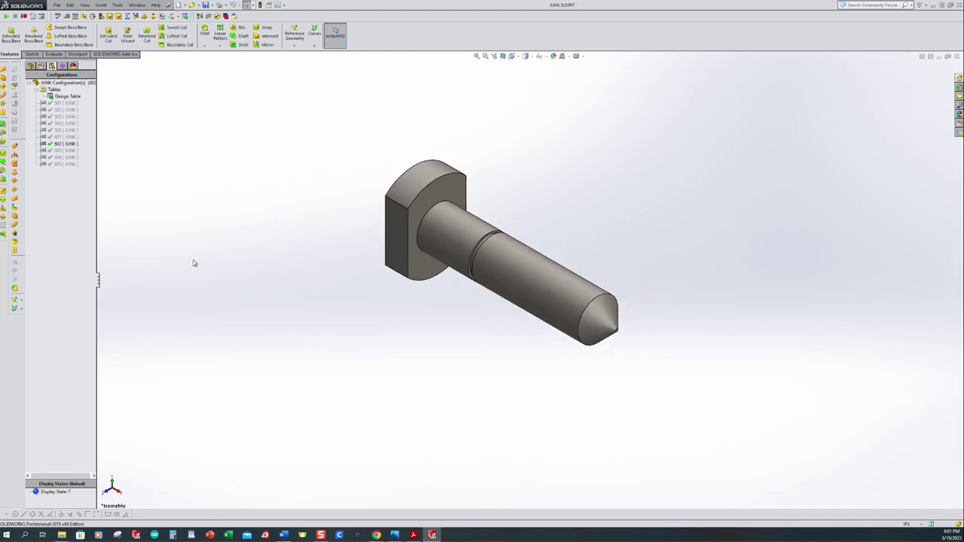
Step: Activate configuration 501, then 601, to compare the rebuilt bolts
click(60, 103)
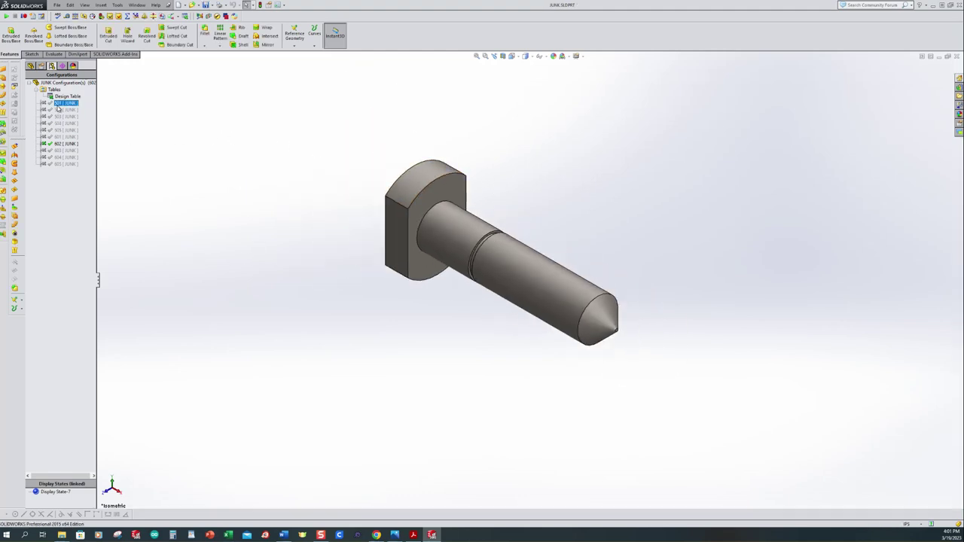
double_click(60, 103)
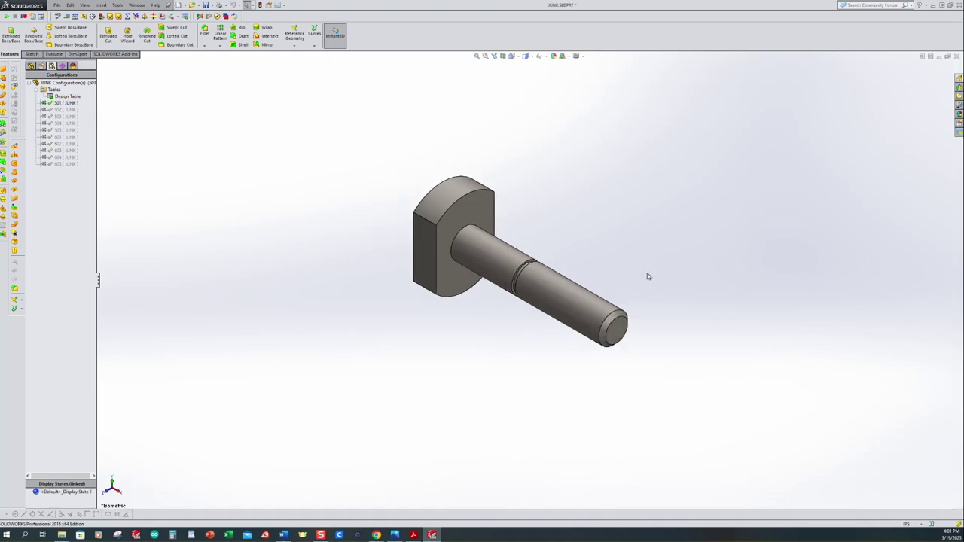
click(61, 144)
click(59, 138)
double_click(58, 138)
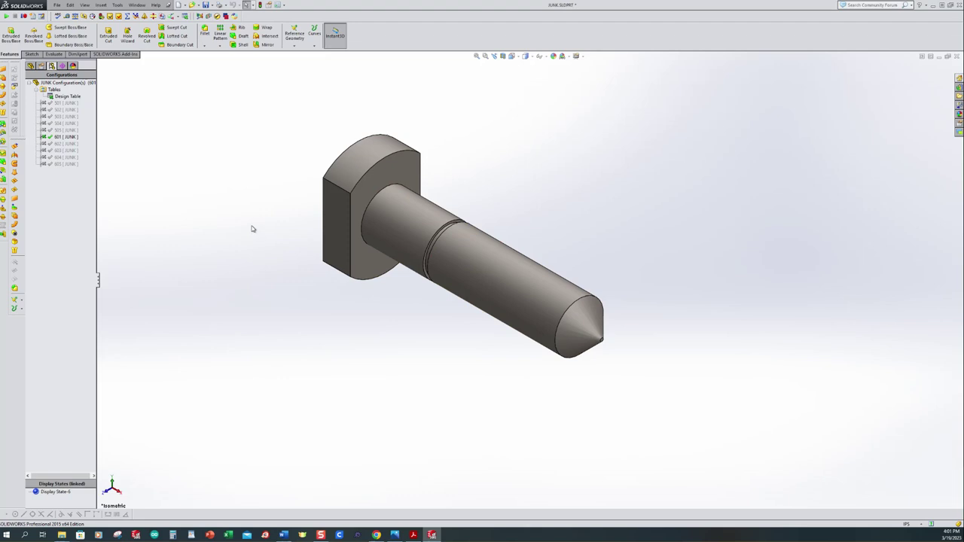
click(59, 103)
click(60, 110)
click(51, 98)
Step: Open the design table for editing and check the part-number drawing PDF
right_click(51, 98)
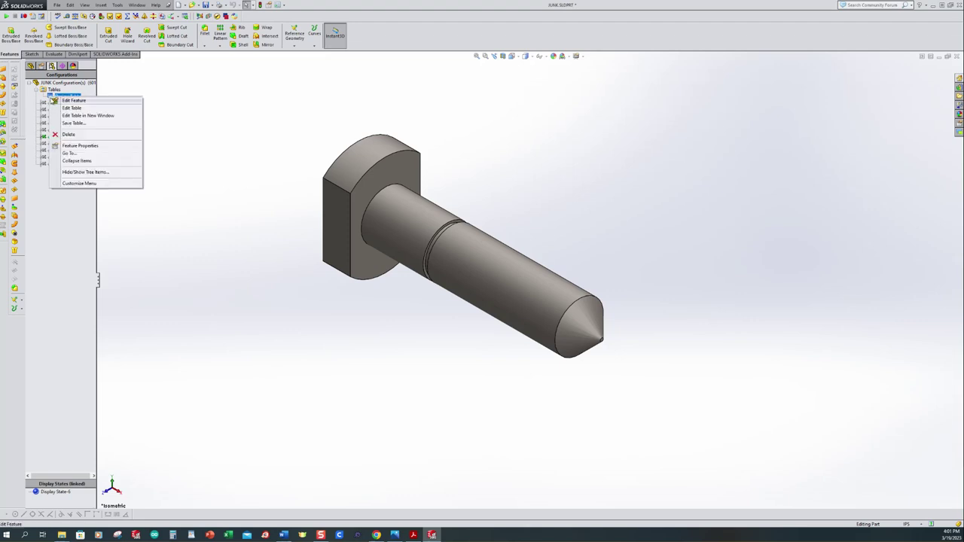
click(70, 110)
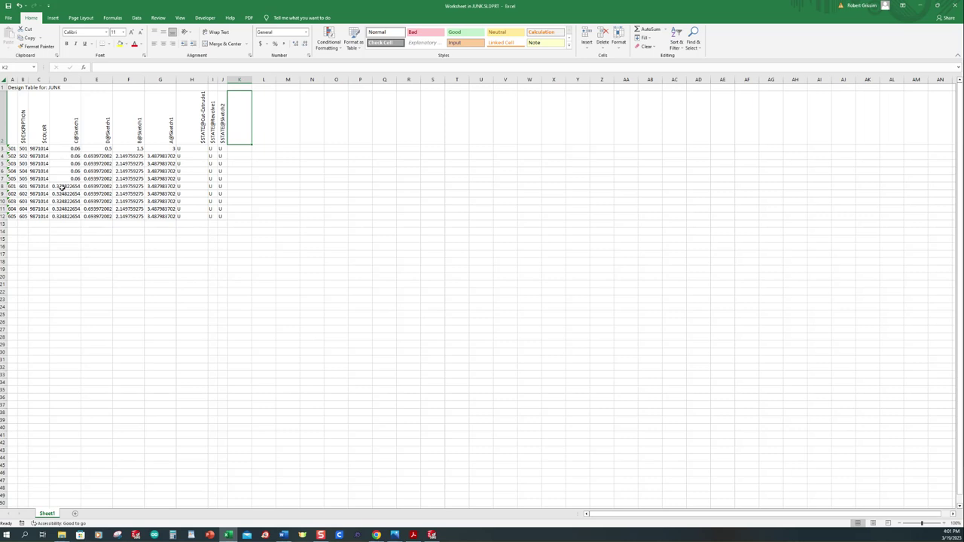
click(412, 535)
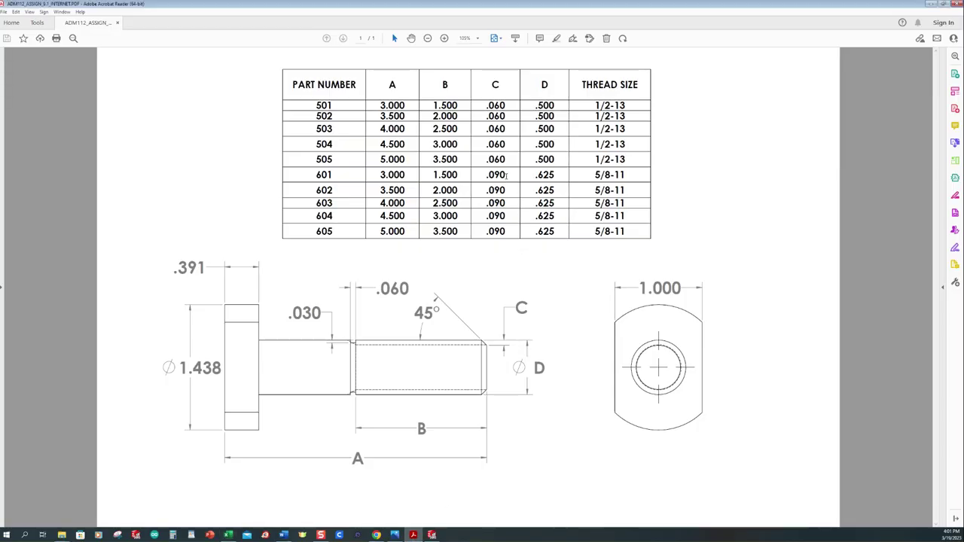
click(432, 535)
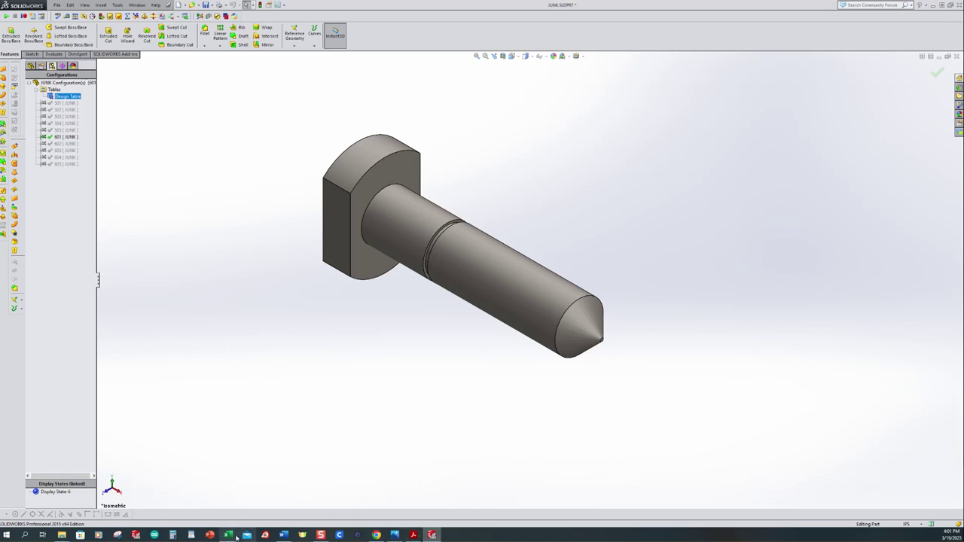
Step: Enter C = 0.09 for configuration 601 and fill it down through 605
mouse_move(229, 537)
click(232, 503)
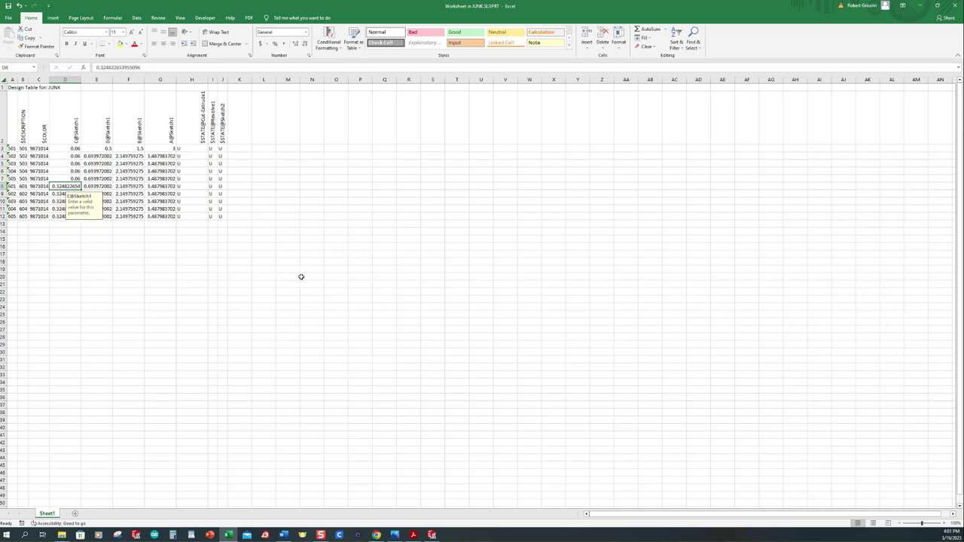
text(.09)
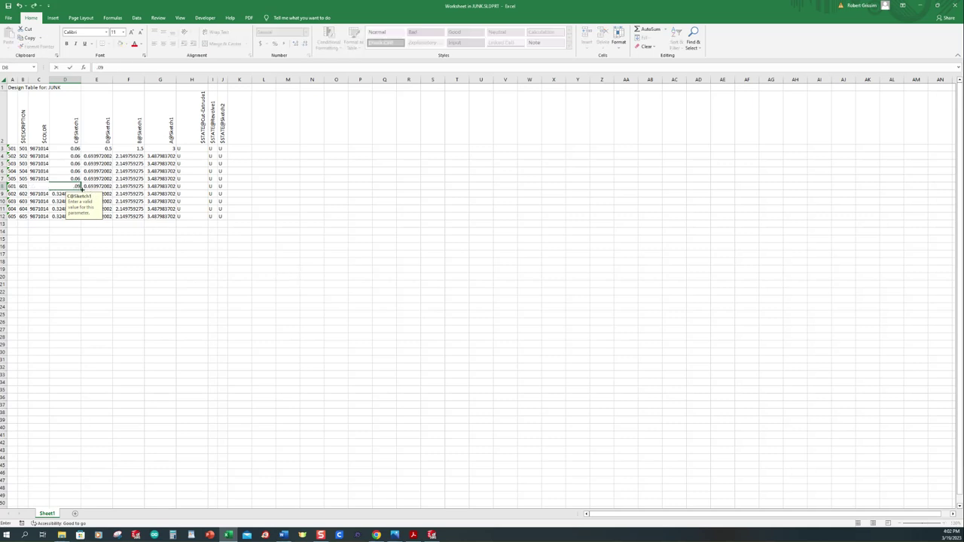
drag(82, 189, 81, 218)
click(170, 284)
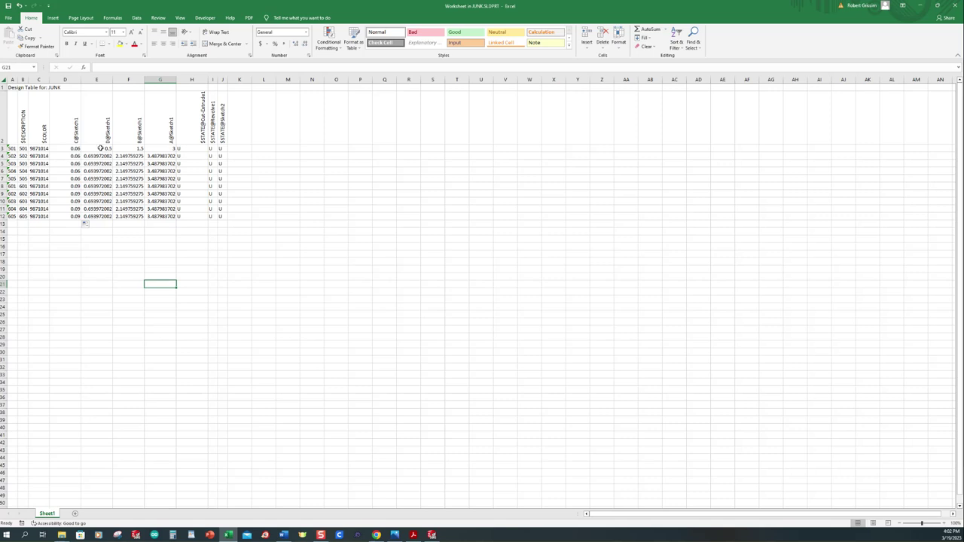
Step: Fill the D value 0.5 down for configurations 501–505
click(100, 148)
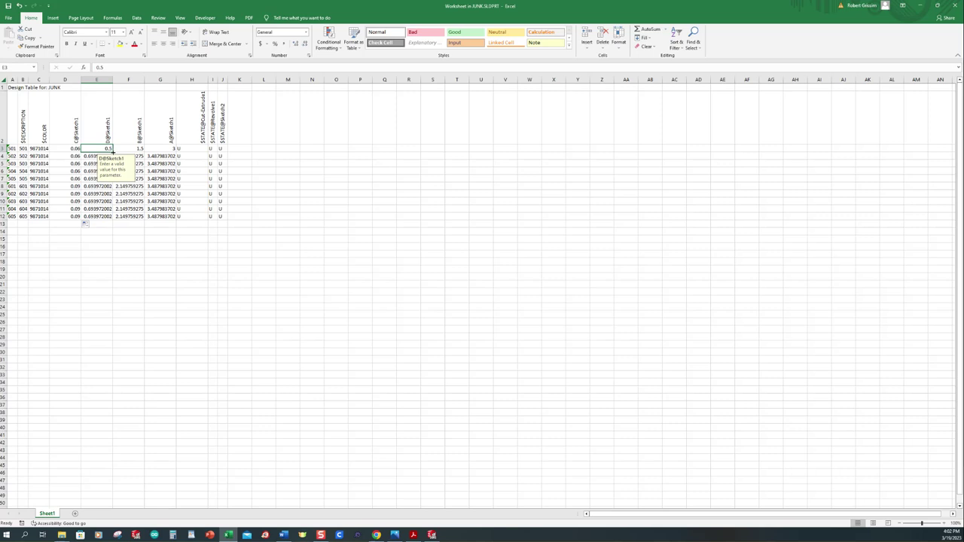
drag(112, 151, 113, 182)
click(166, 288)
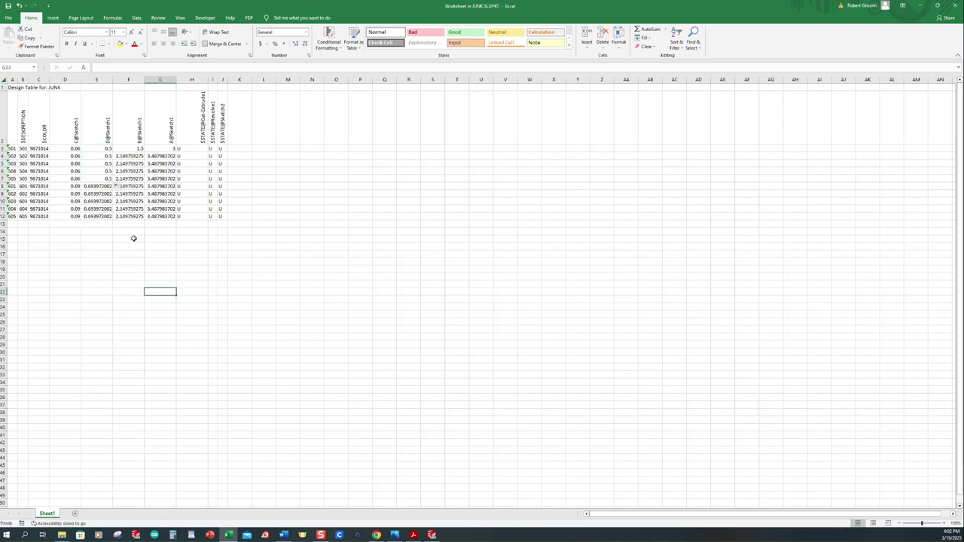
Step: Check the drawing PDF, then set D to 0.625 for configurations 601–605
click(97, 186)
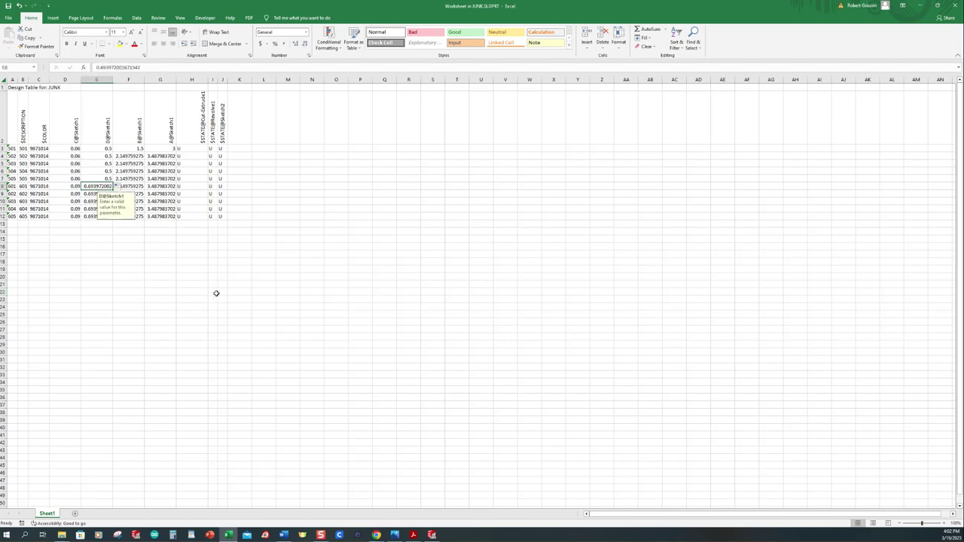
click(413, 535)
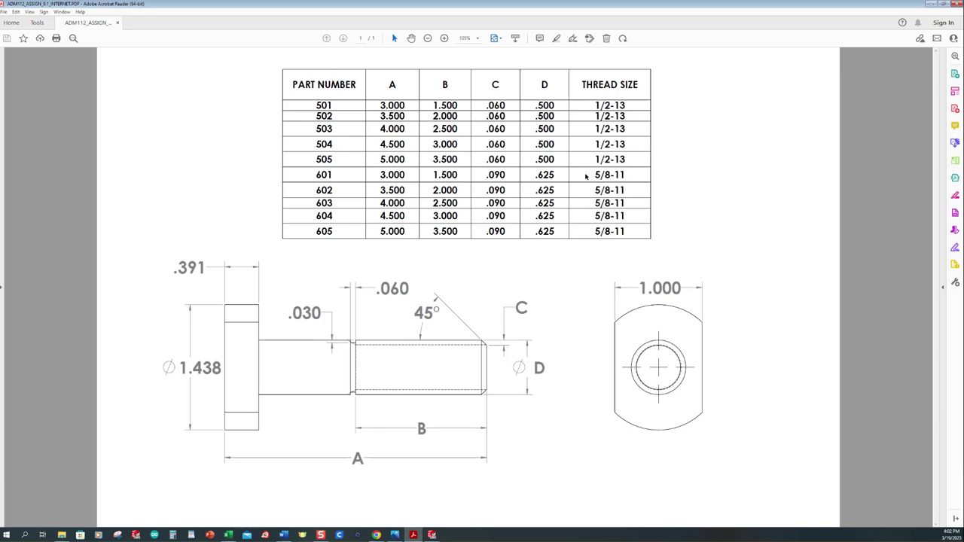
click(432, 534)
click(62, 138)
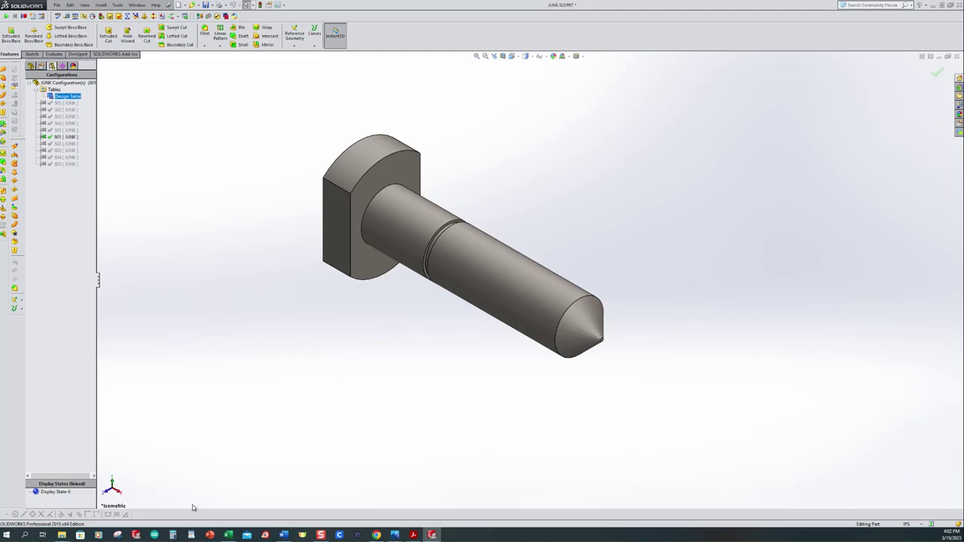
click(229, 535)
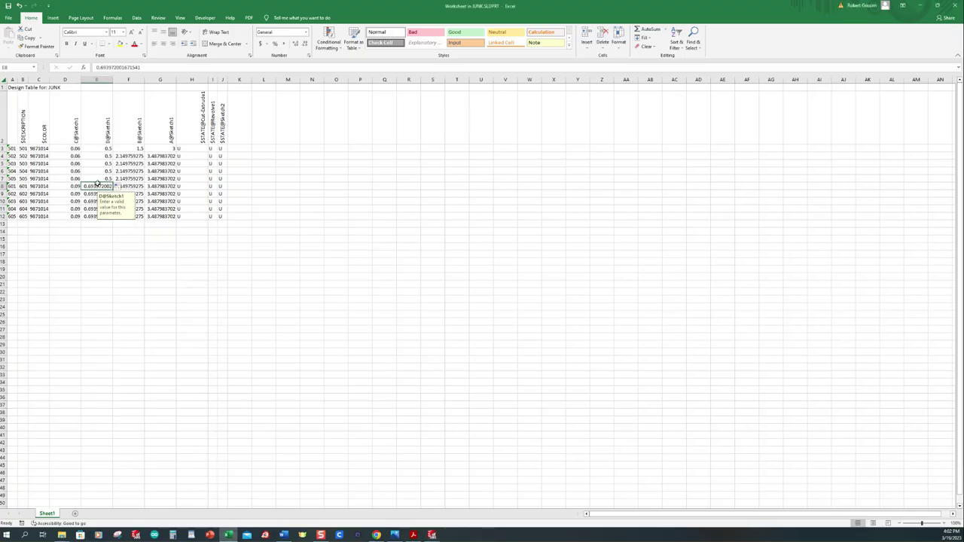
text(.625)
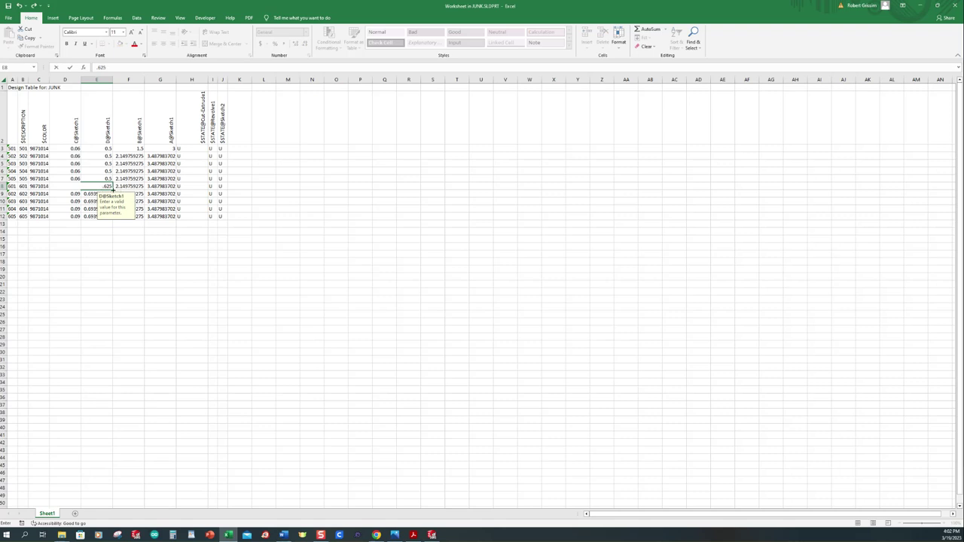
click(113, 188)
drag(113, 189, 116, 223)
click(295, 268)
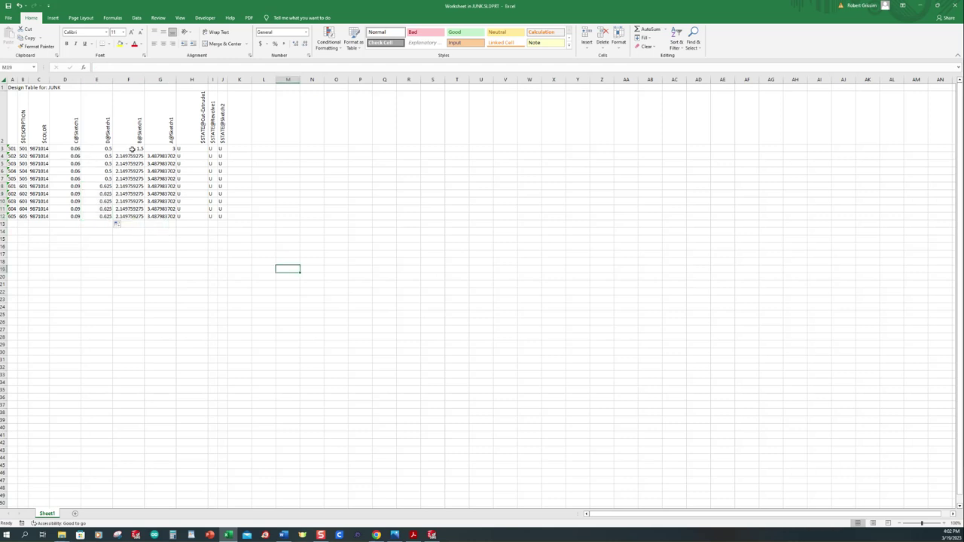
Step: After checking the drawing PDF, enter B values 2, 2.5, 3, 3.5 for parts 502–505
click(413, 535)
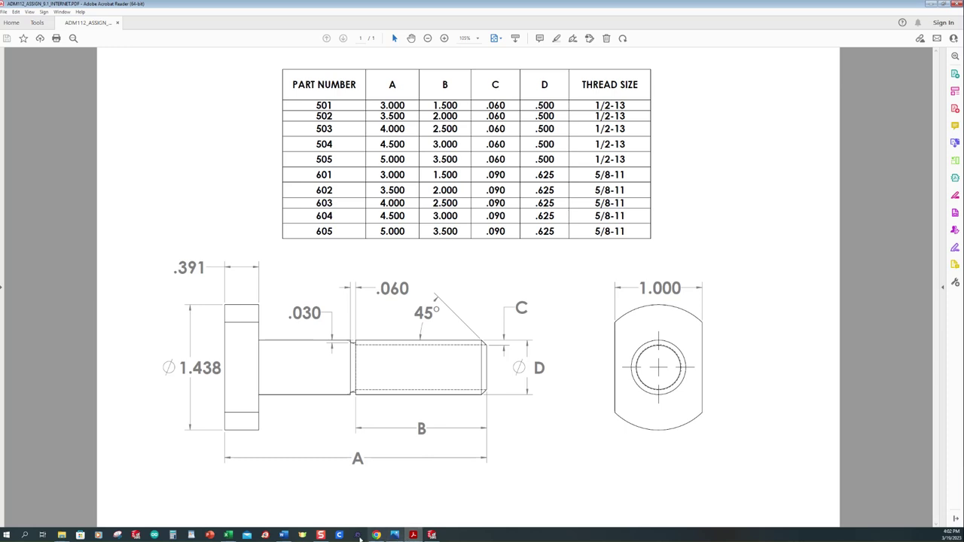
click(236, 536)
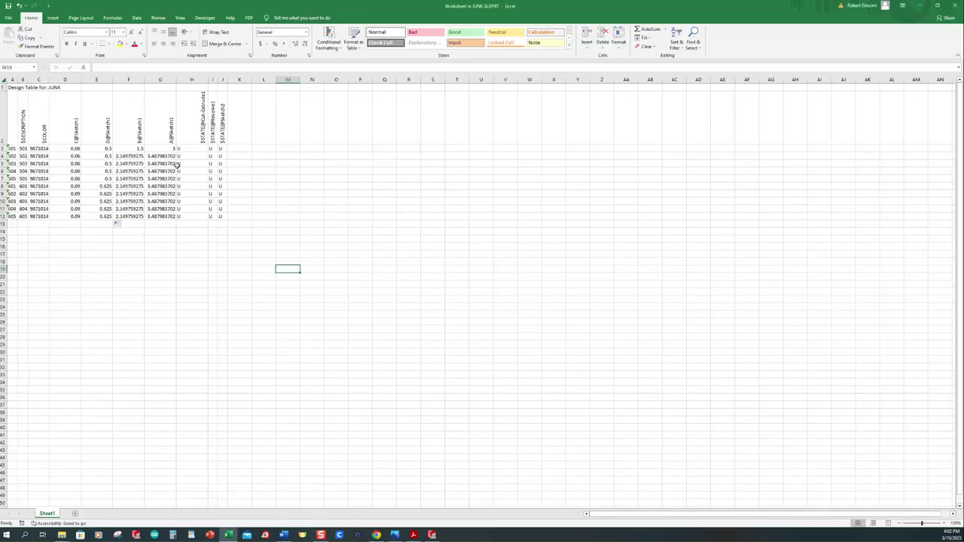
click(129, 157)
text(2)
key(Return)
text(2.5)
key(Return)
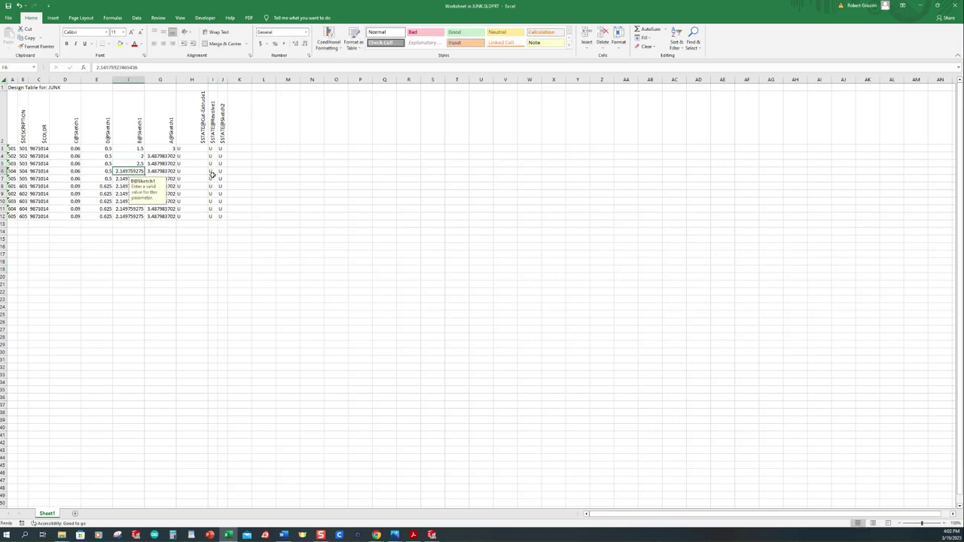
text(3)
key(Return)
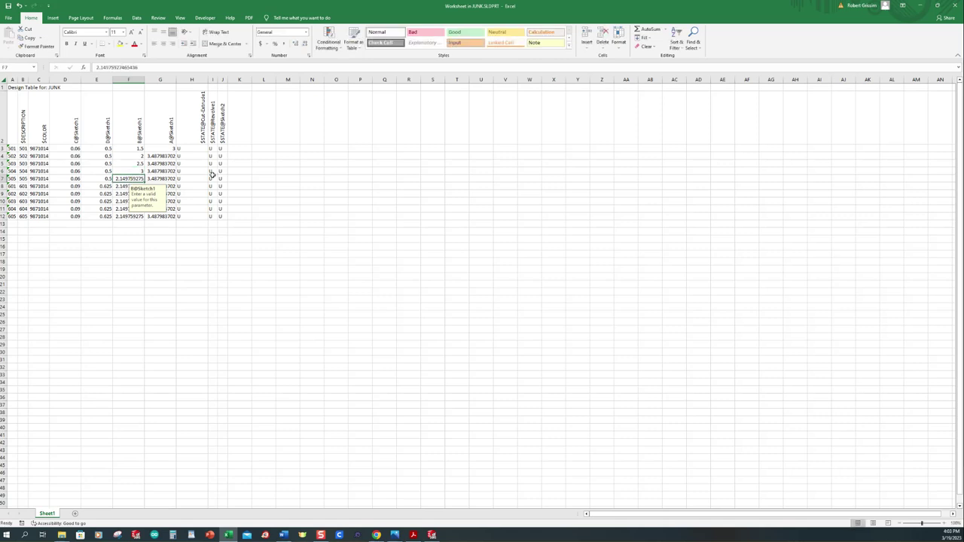
text(3.5)
key(Return)
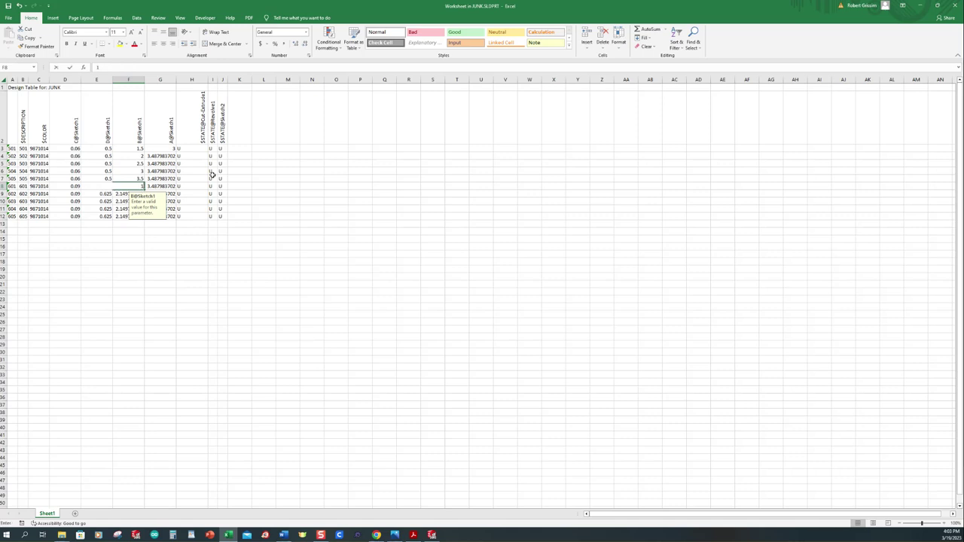
Step: Enter B values 1.5, 2, 2.5, 3 for parts 601–604 and begin 3.5 for 605
text(1.5)
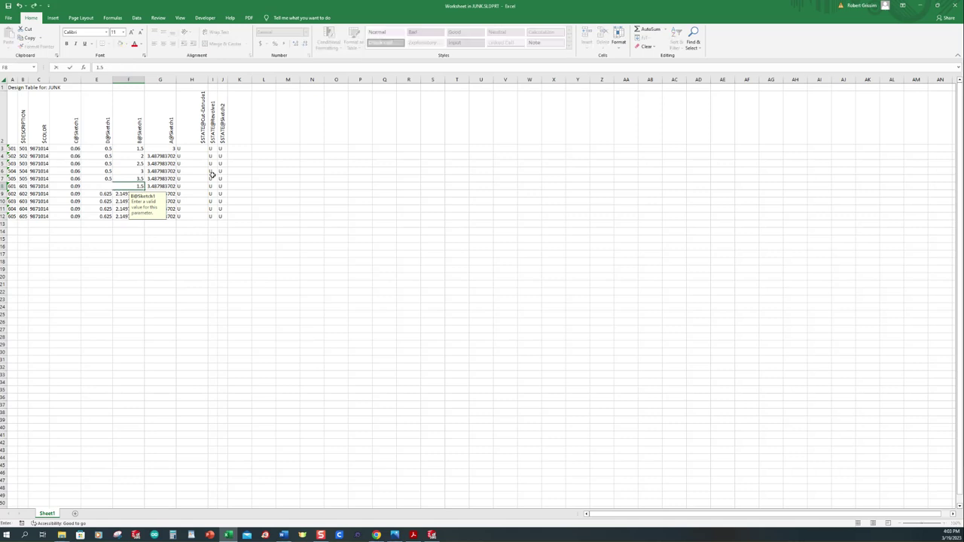
key(Return)
text(2)
key(Return)
text(2.5)
key(Return)
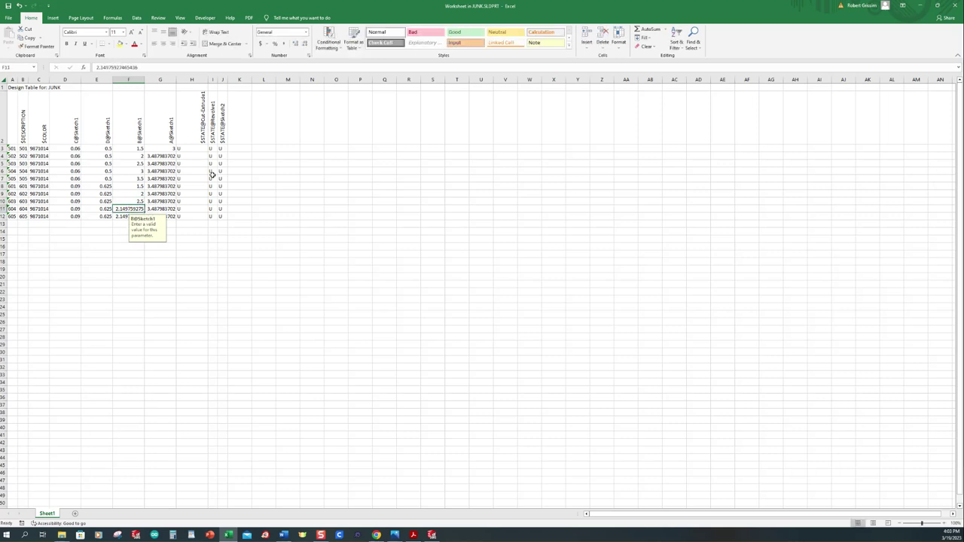
text(3)
key(Return)
text(3)
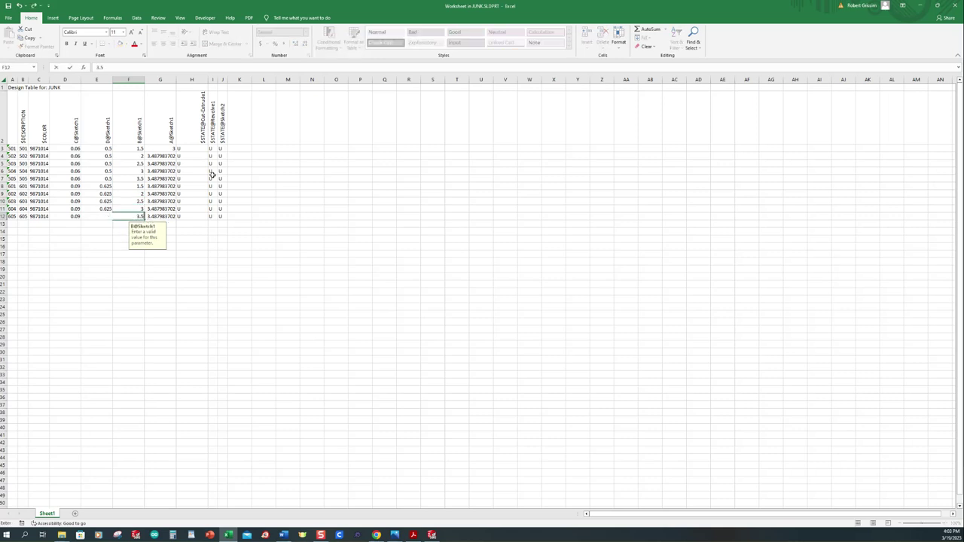
Step: After checking the drawing, enter A values 3.5, 4, 4.5, 5 for parts 502–505
click(164, 156)
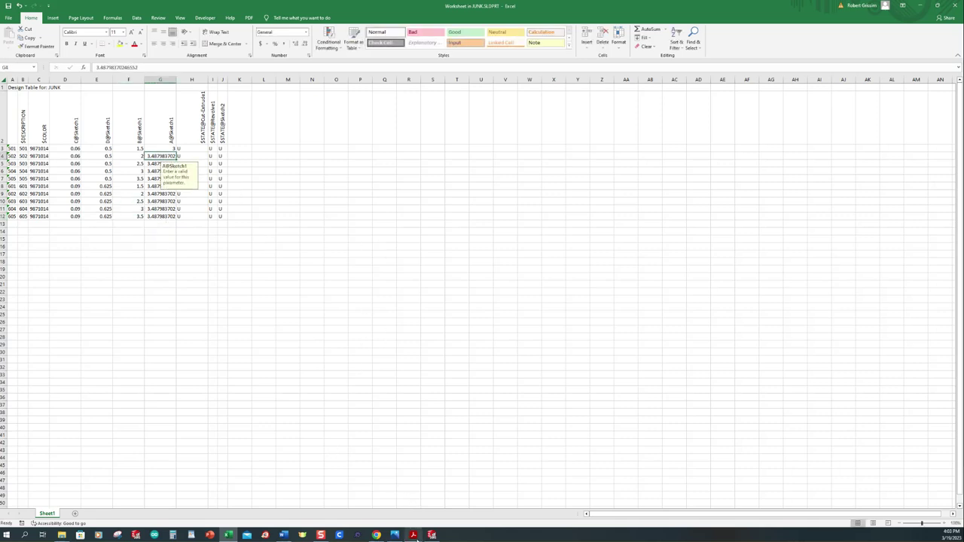
click(413, 535)
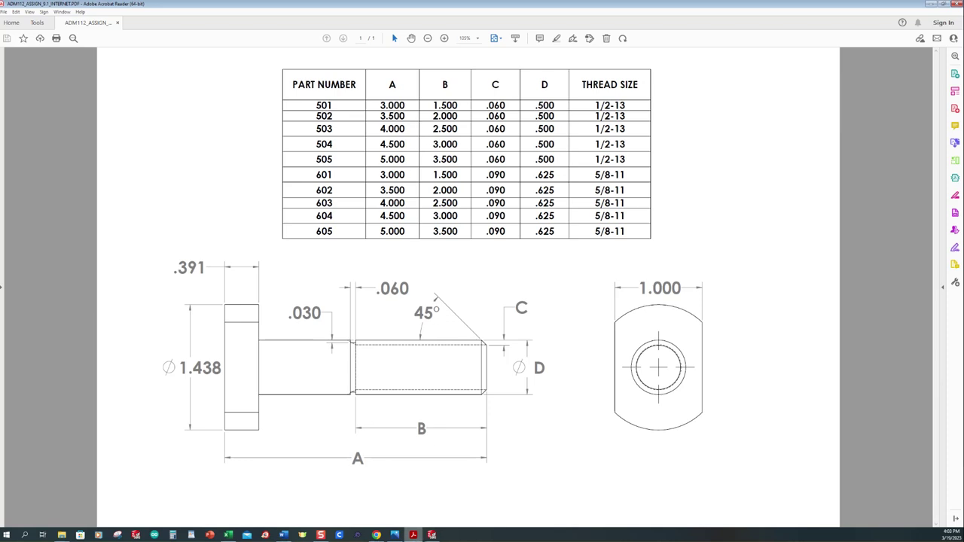
click(229, 535)
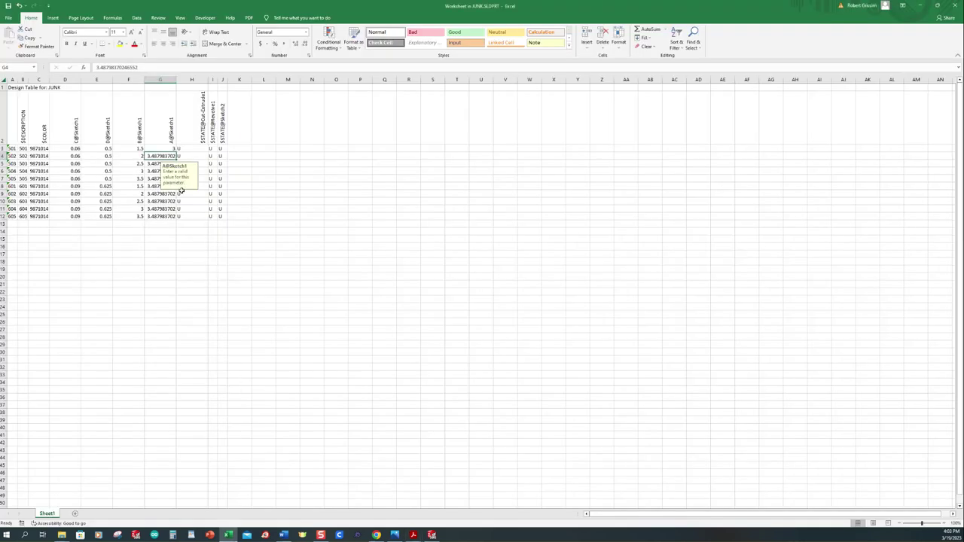
text(3.5)
key(Return)
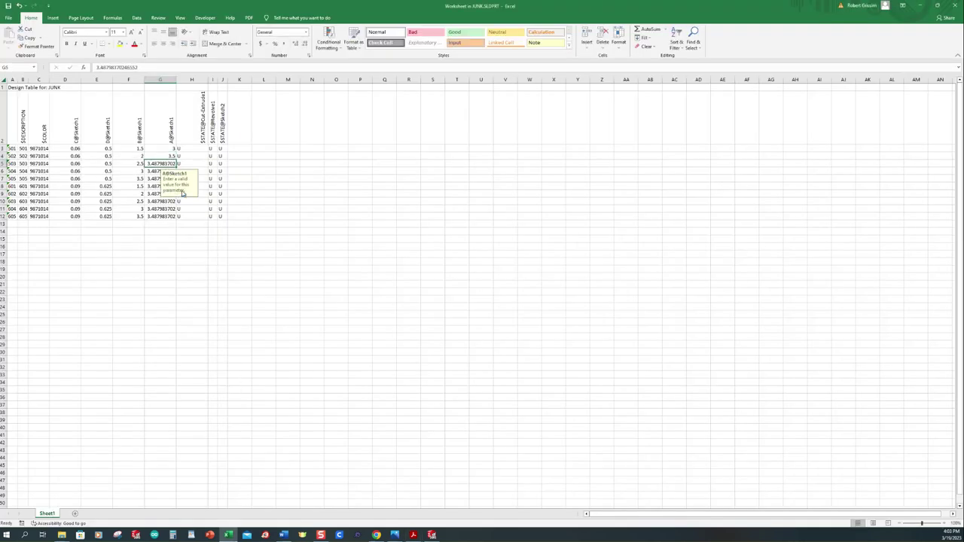
text(4)
key(Return)
text(4)
key(Return)
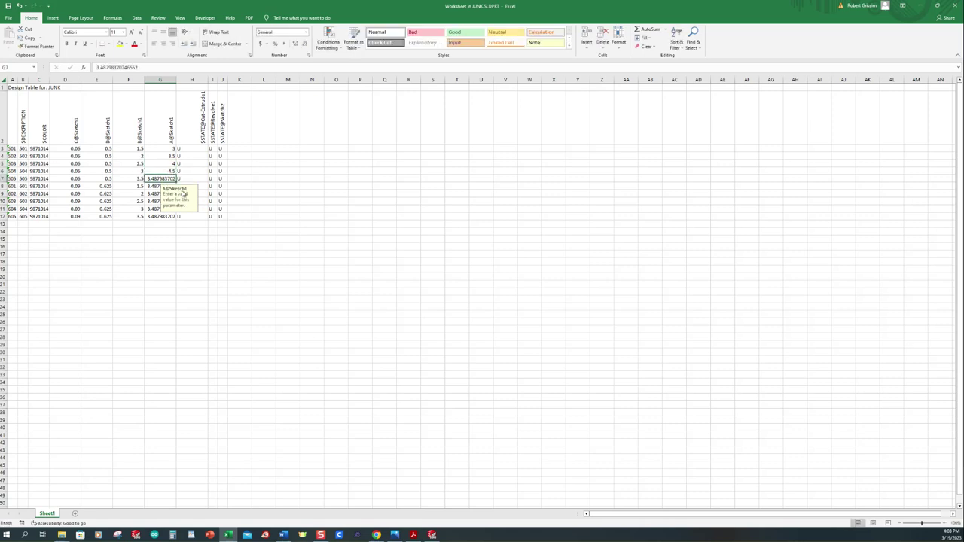
text(5)
key(Return)
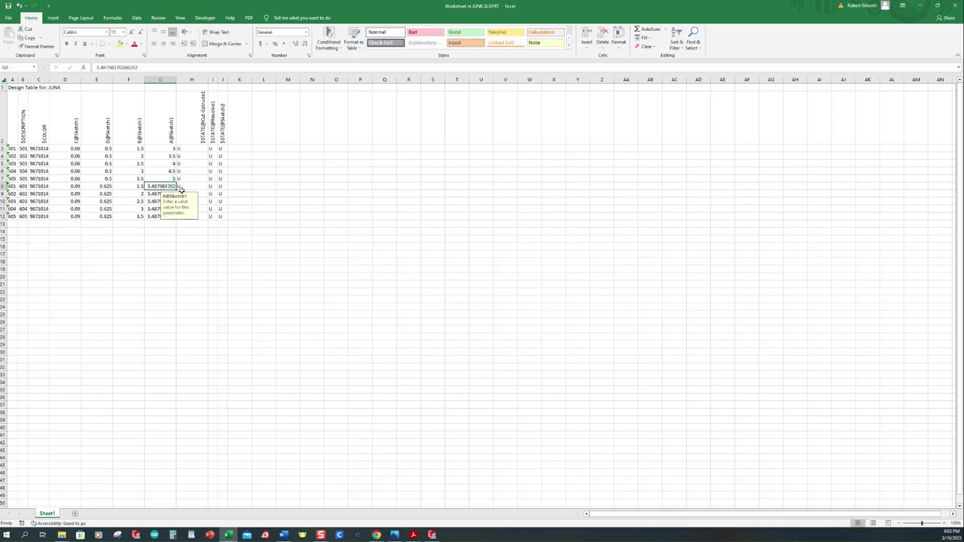
Step: Copy the A values of parts 501–505 into the rows for 601–605
click(167, 149)
key(shift+Down)
key(shift+Down)
key(shift+Down)
key(shift+Down)
key(ctrl+c)
click(153, 186)
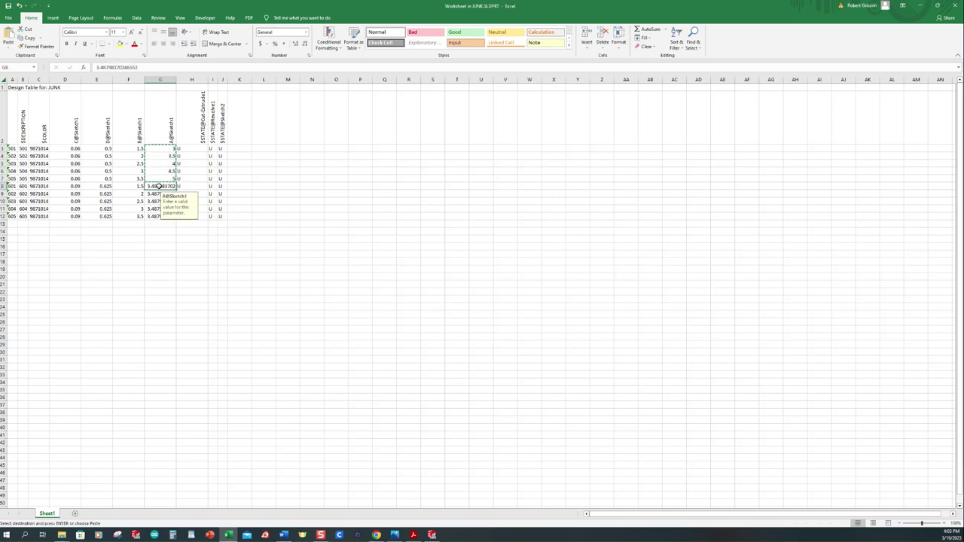
key(ctrl+v)
click(279, 260)
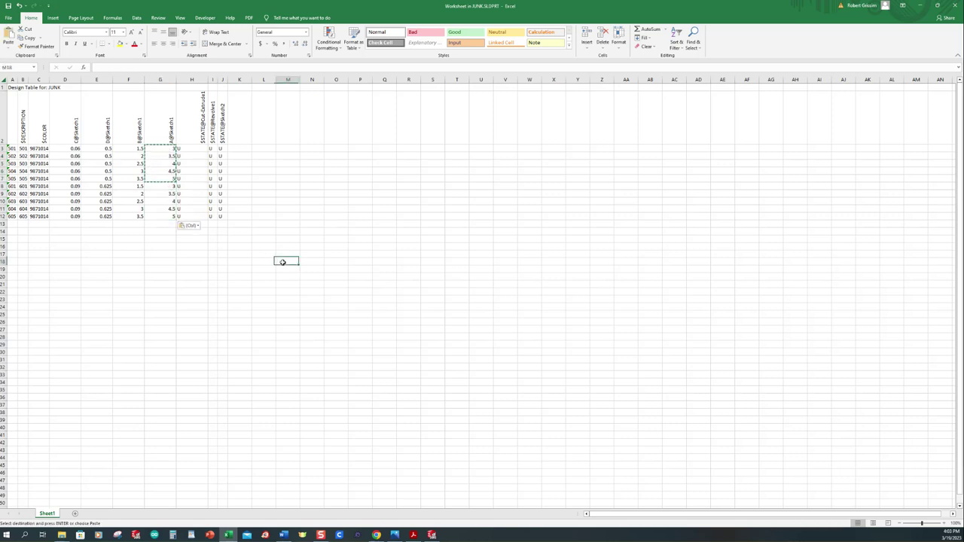
drag(212, 246, 245, 261)
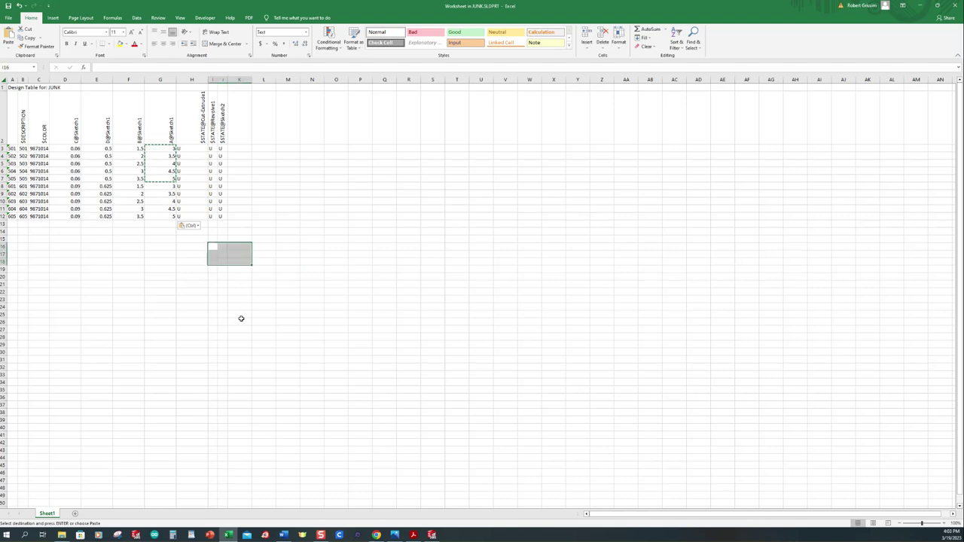
key(Escape)
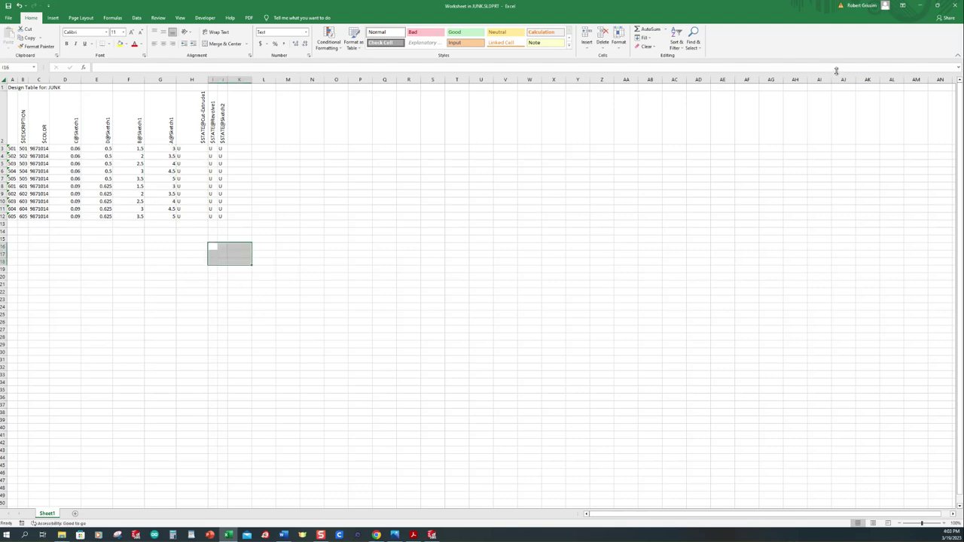
Step: Minimize the spreadsheet and drawing windows and save the T-bolt part
click(919, 5)
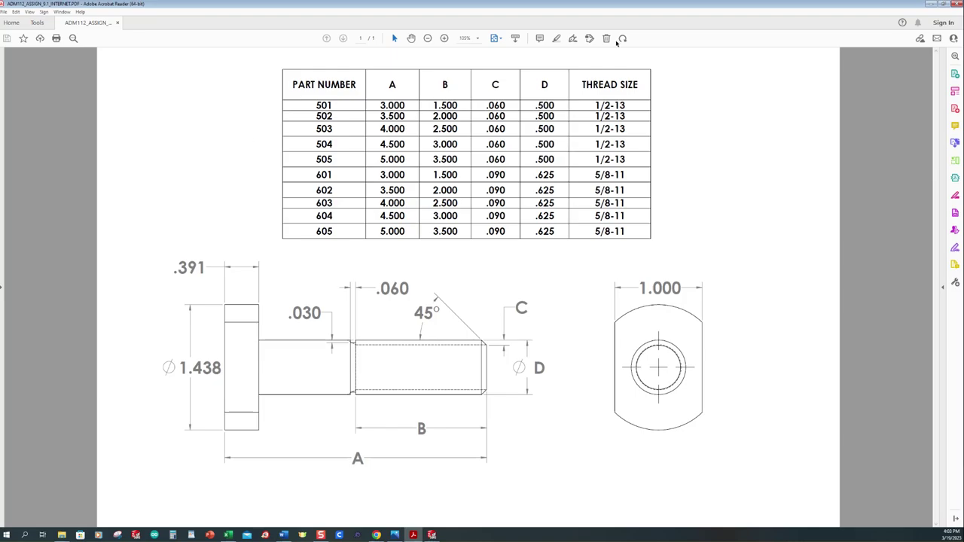
click(930, 4)
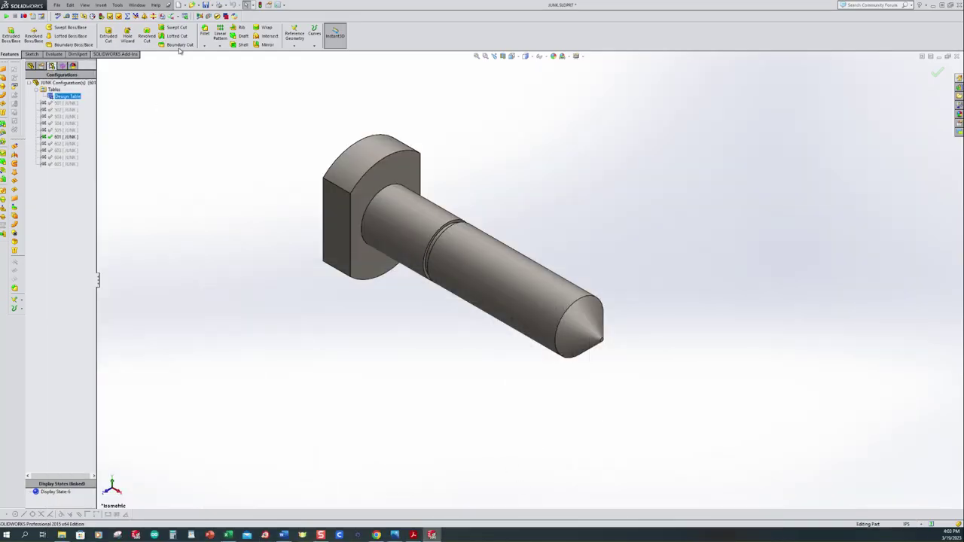
click(205, 4)
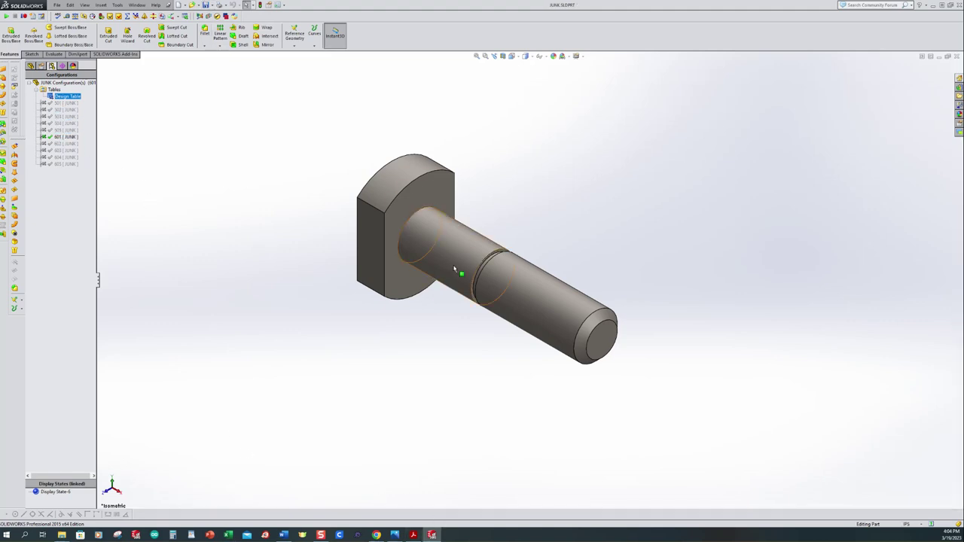
Step: Activate configurations 605 through 601, then 505, 504, 502 and 603, checking each rebuild
click(67, 164)
click(61, 158)
double_click(59, 158)
double_click(59, 150)
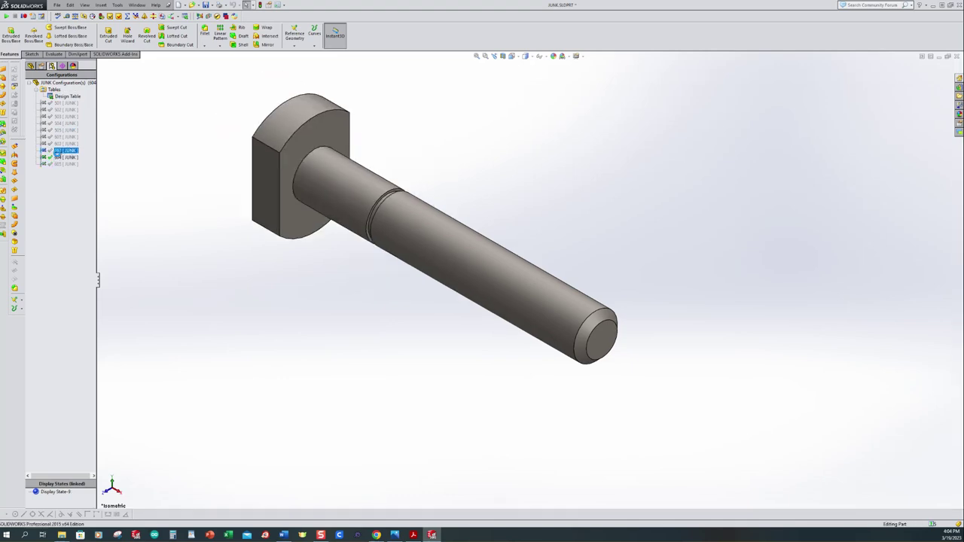
click(59, 144)
double_click(59, 145)
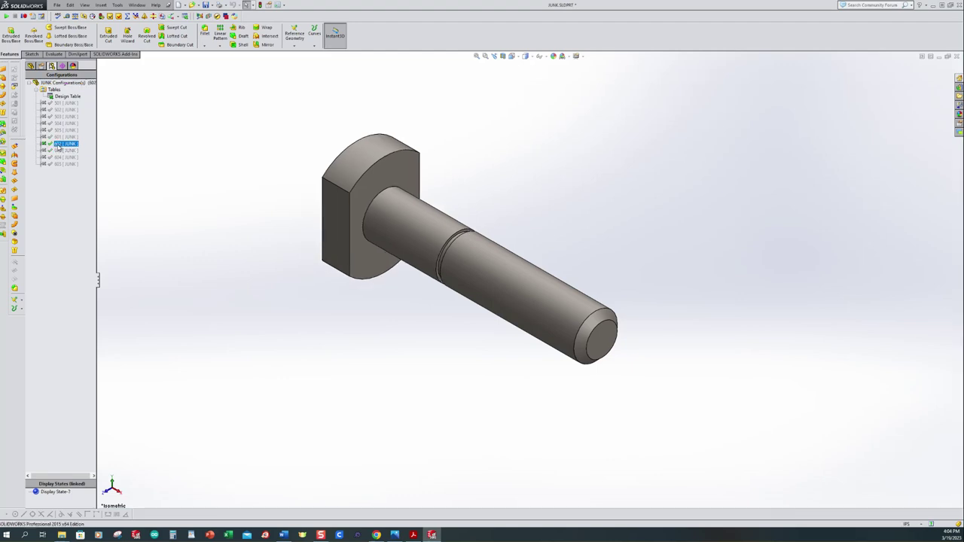
double_click(59, 137)
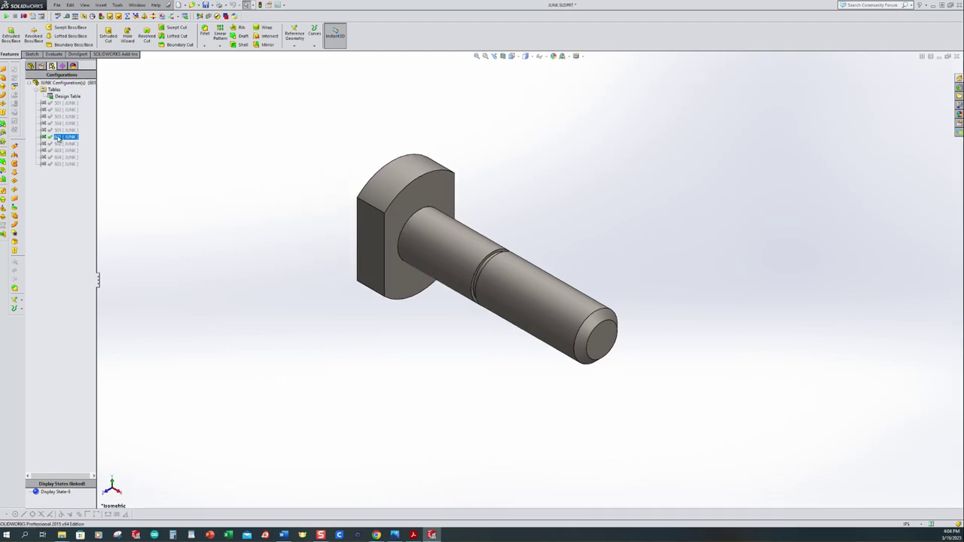
double_click(59, 130)
click(58, 125)
double_click(59, 124)
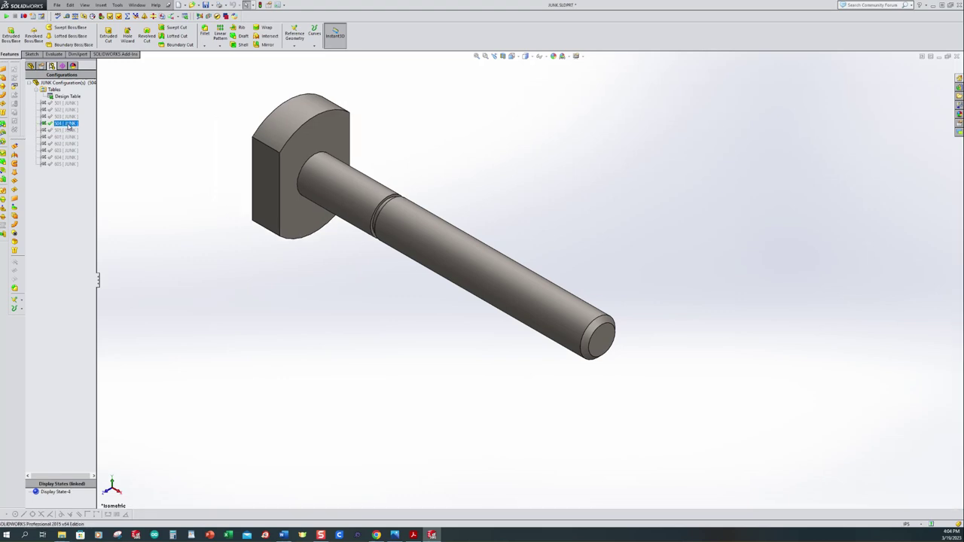
click(60, 110)
double_click(60, 110)
click(60, 151)
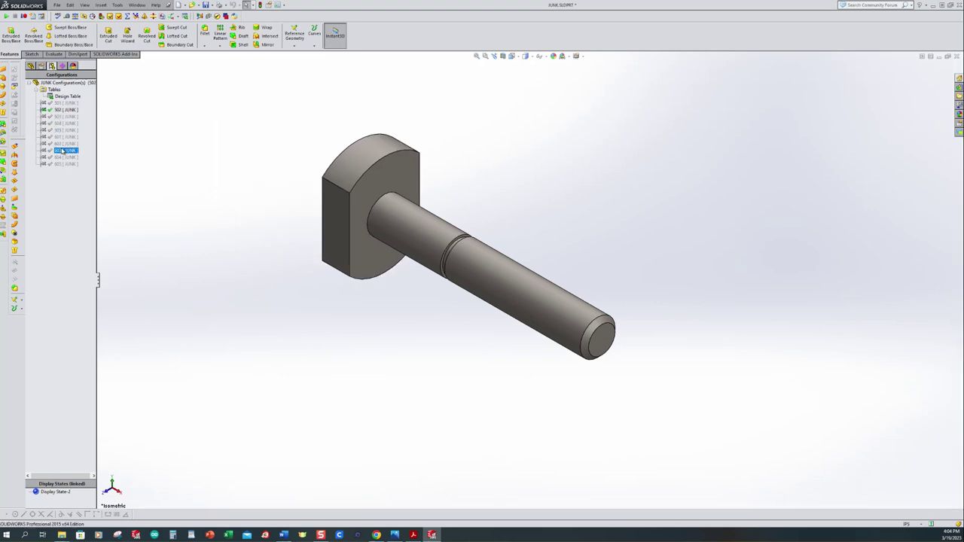
double_click(62, 151)
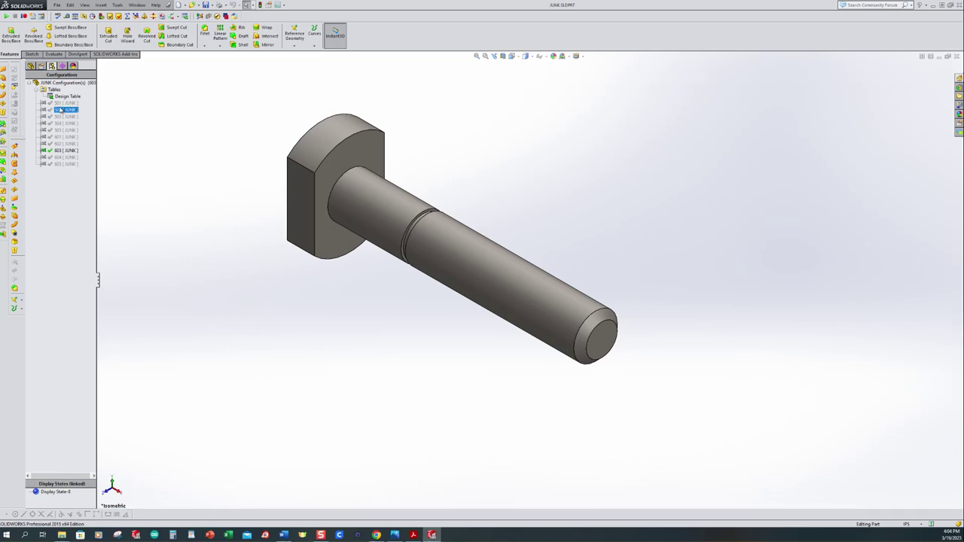
Step: Activate configuration 501, fit the bolt to the view, and save
click(62, 104)
double_click(60, 107)
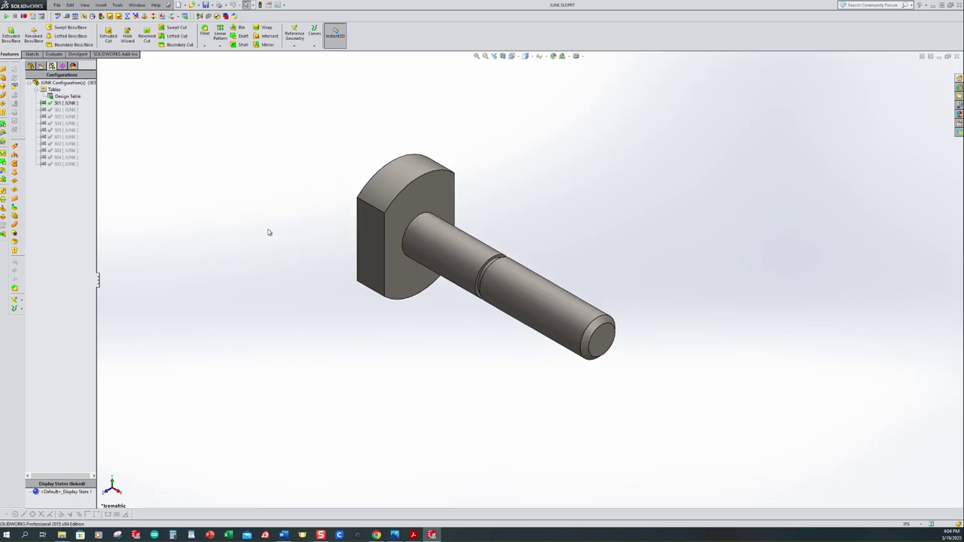
key(f)
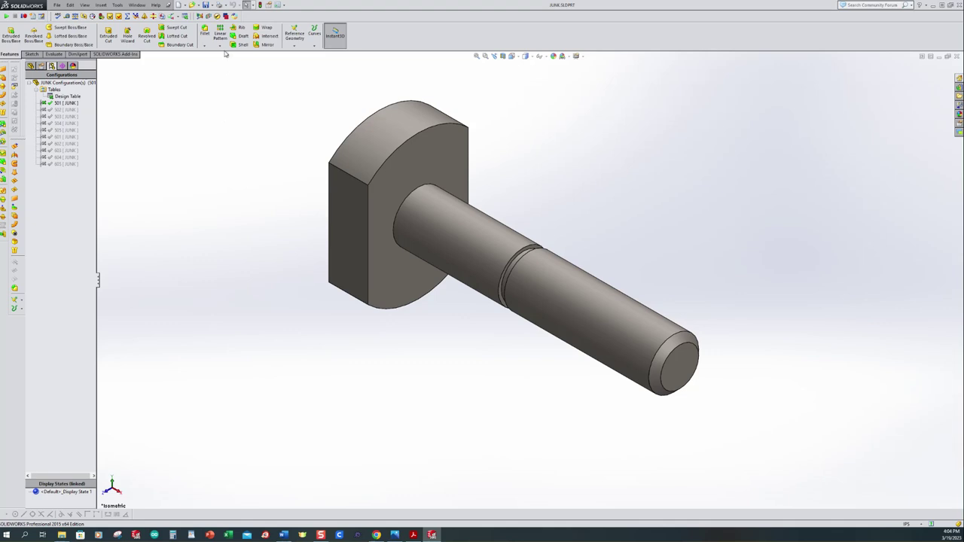
click(205, 4)
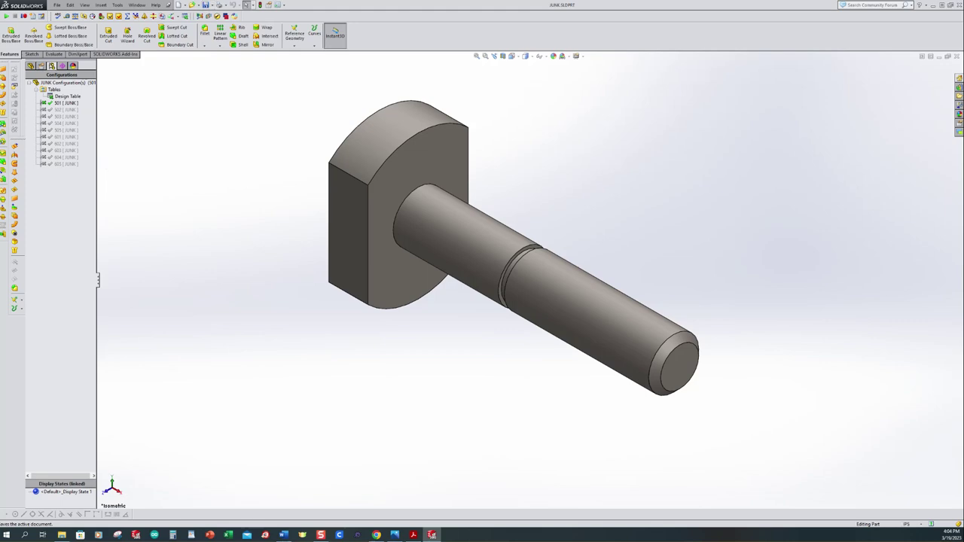